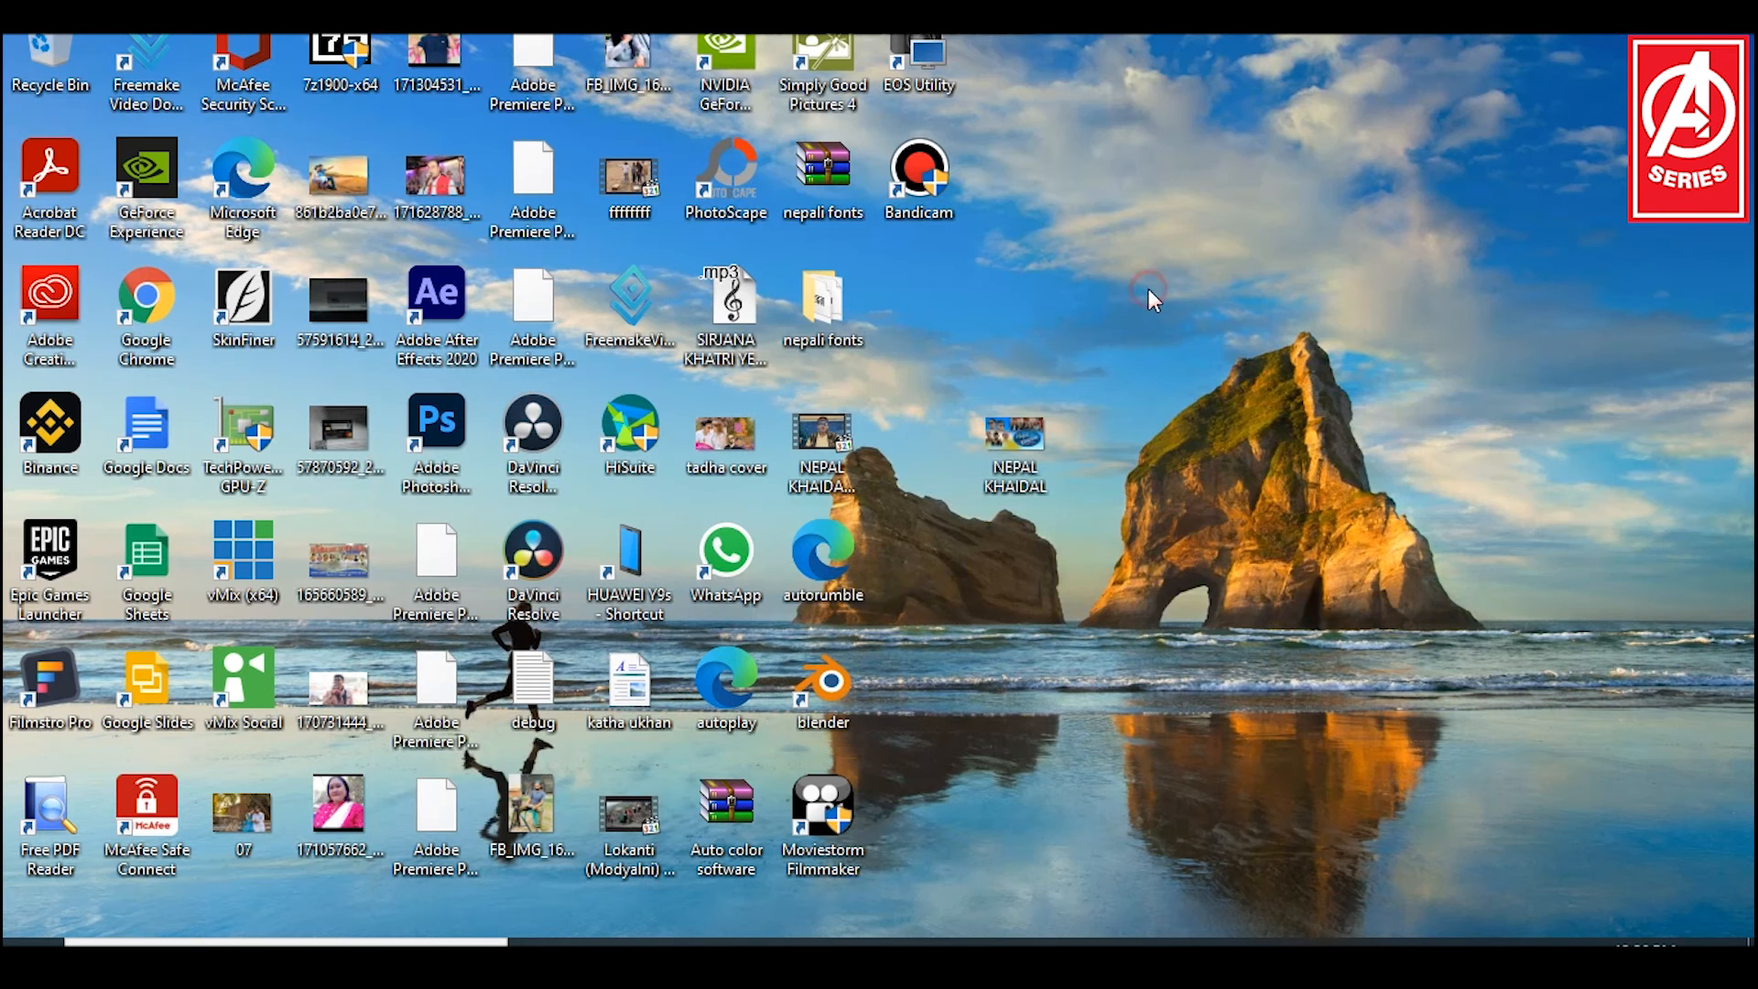
pyautogui.click(1199, 361)
pyautogui.rightClick(1091, 293)
pyautogui.click(1138, 368)
pyautogui.click(855, 943)
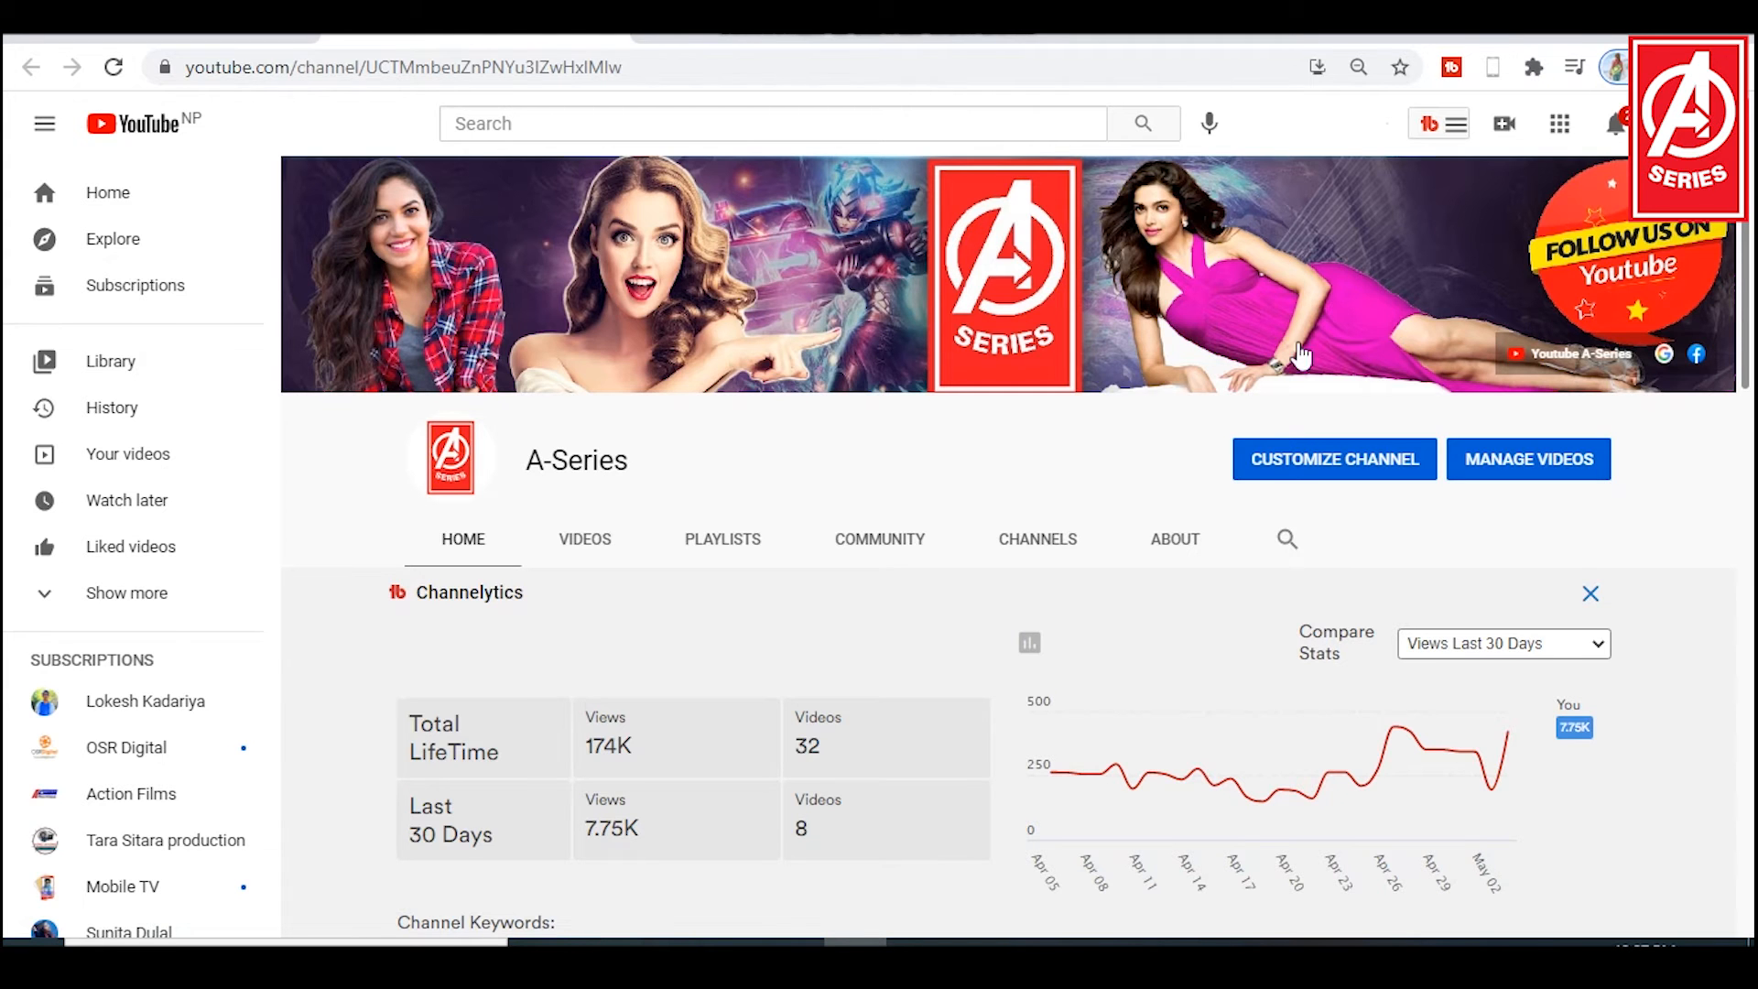
pyautogui.click(1607, 34)
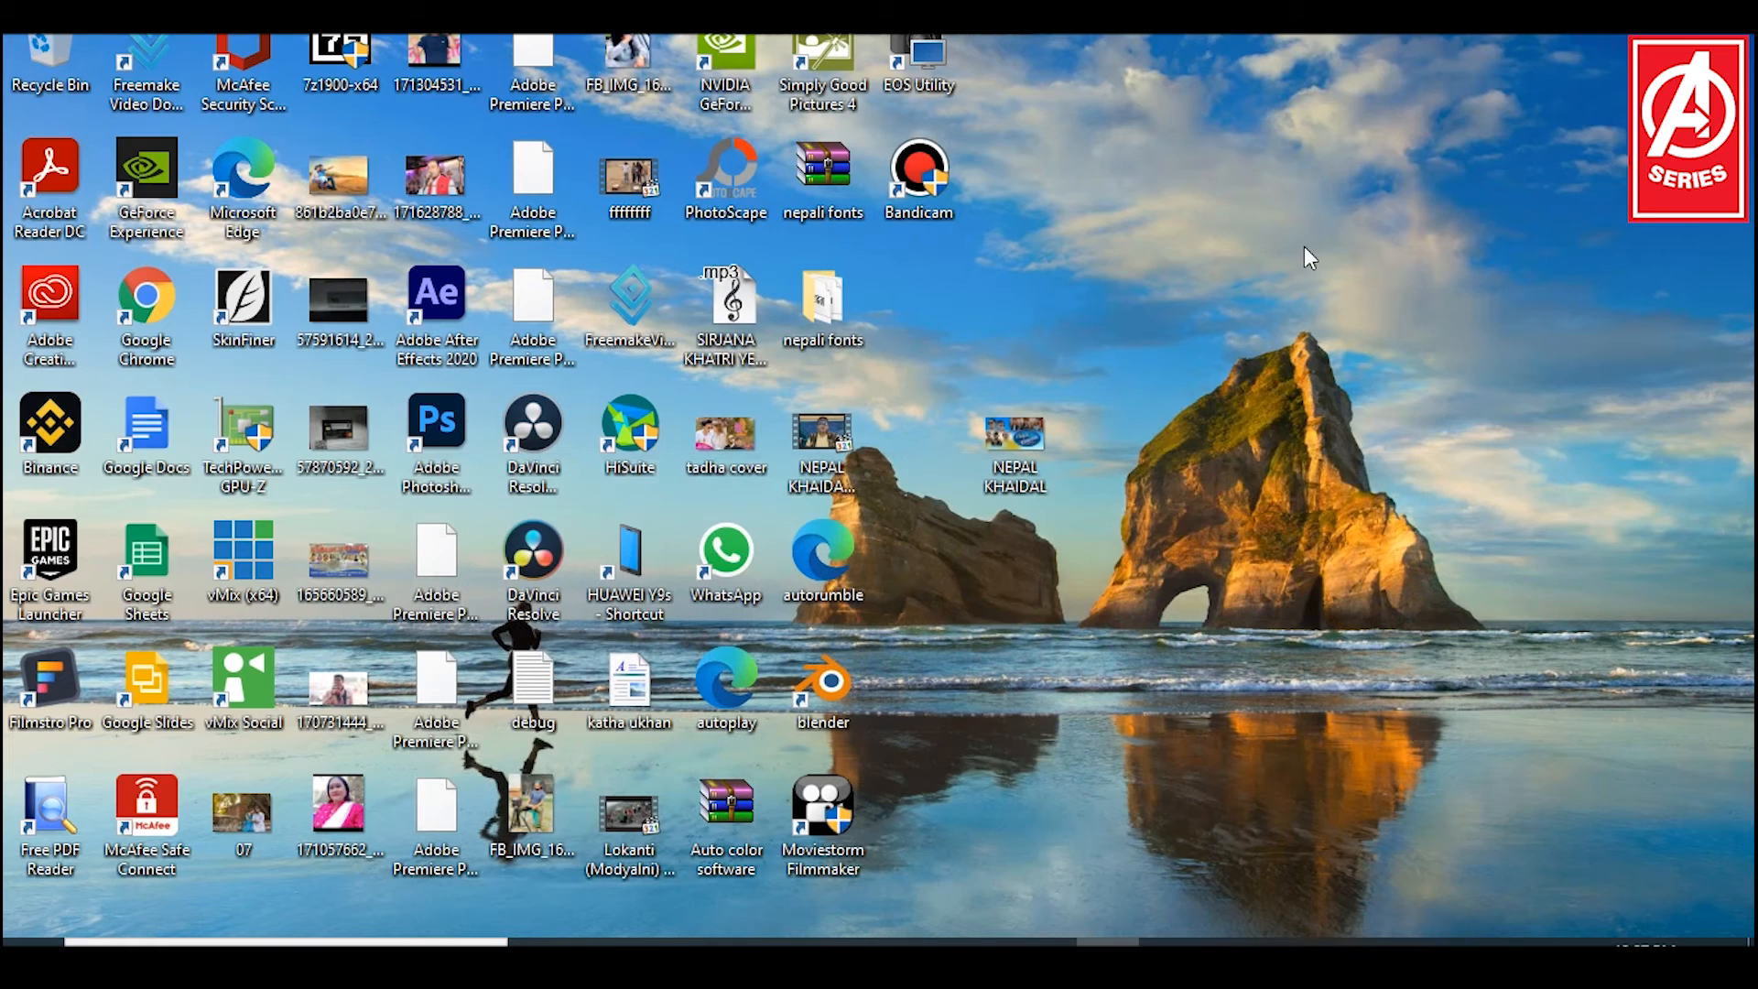
pyautogui.rightClick(1114, 185)
pyautogui.click(1179, 262)
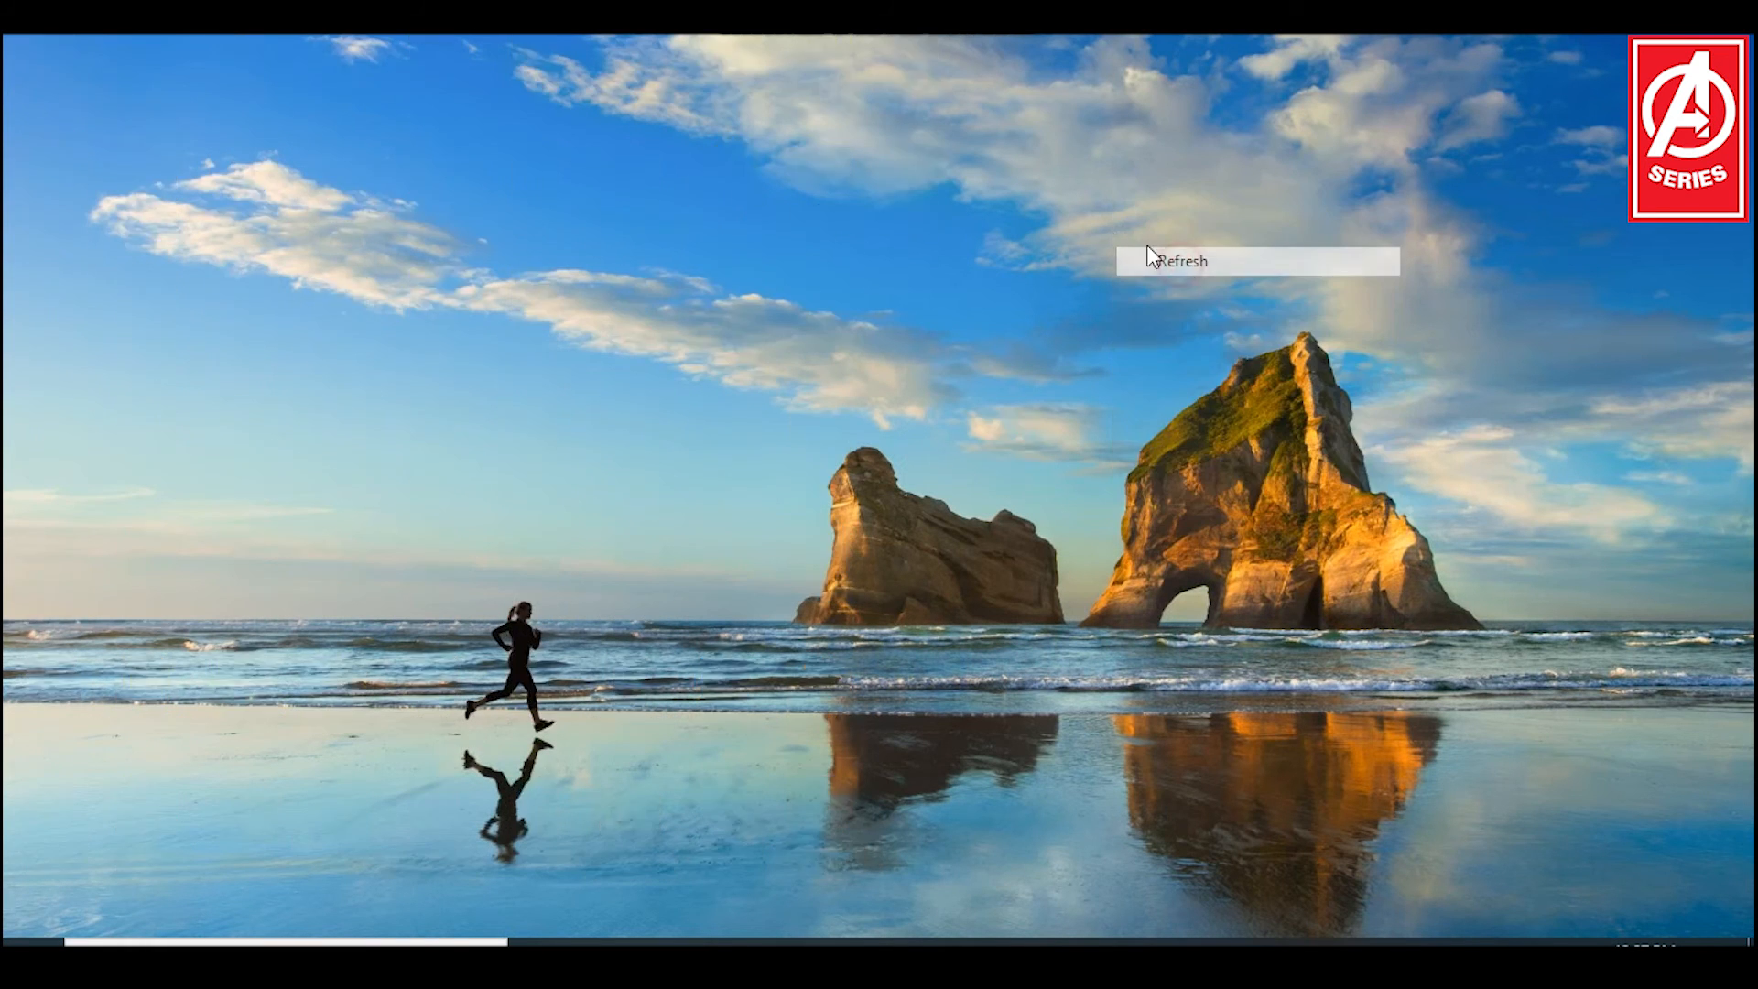
pyautogui.rightClick(1102, 226)
pyautogui.click(1174, 305)
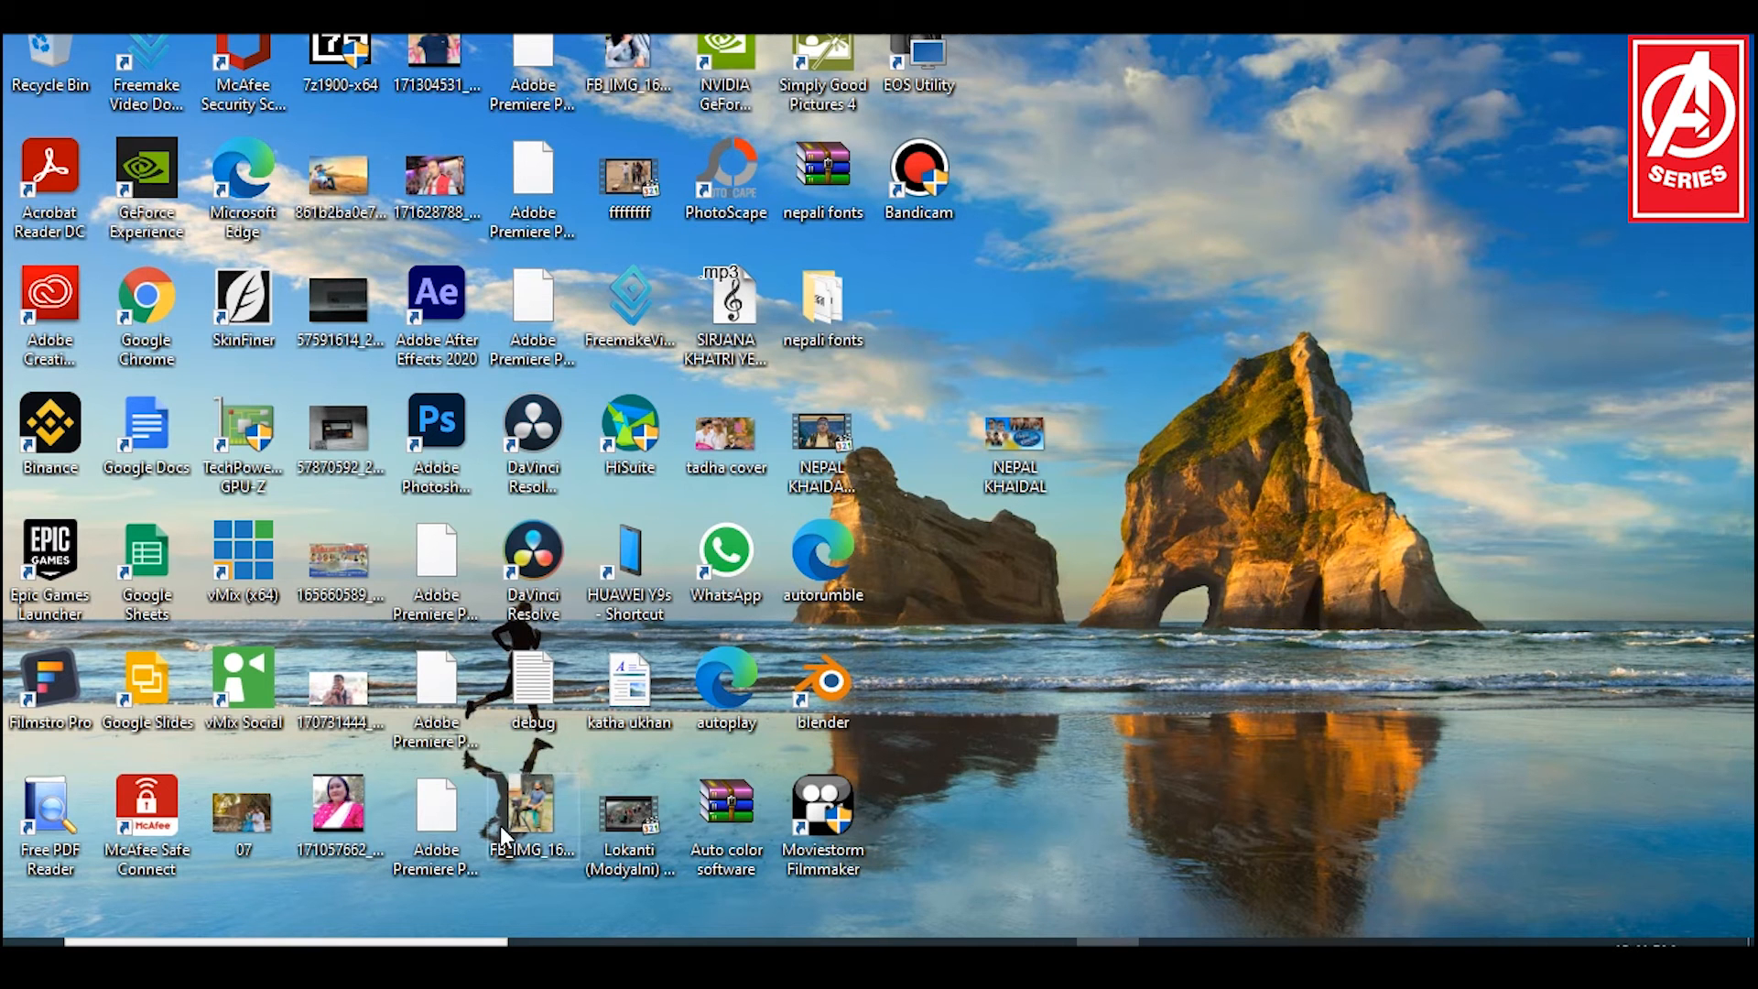
# Step: Launch Adobe Premiere Pro CC 2018 and start a new project
pyautogui.click(27, 942)
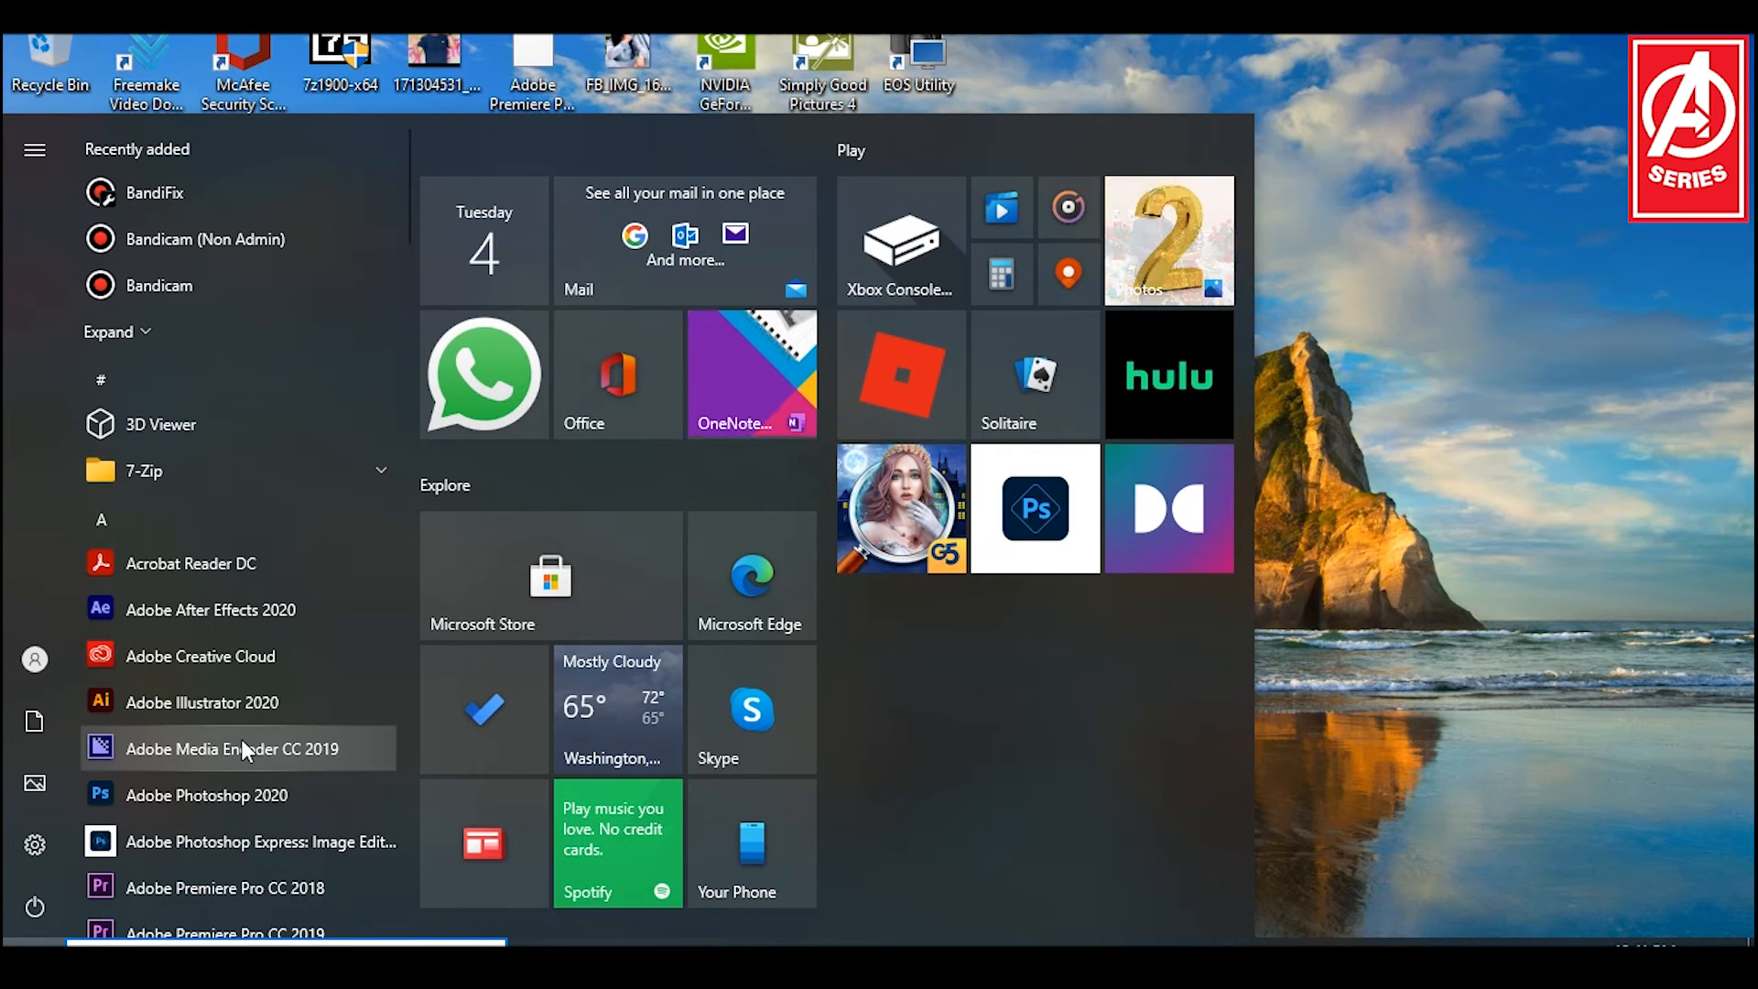
pyautogui.click(256, 887)
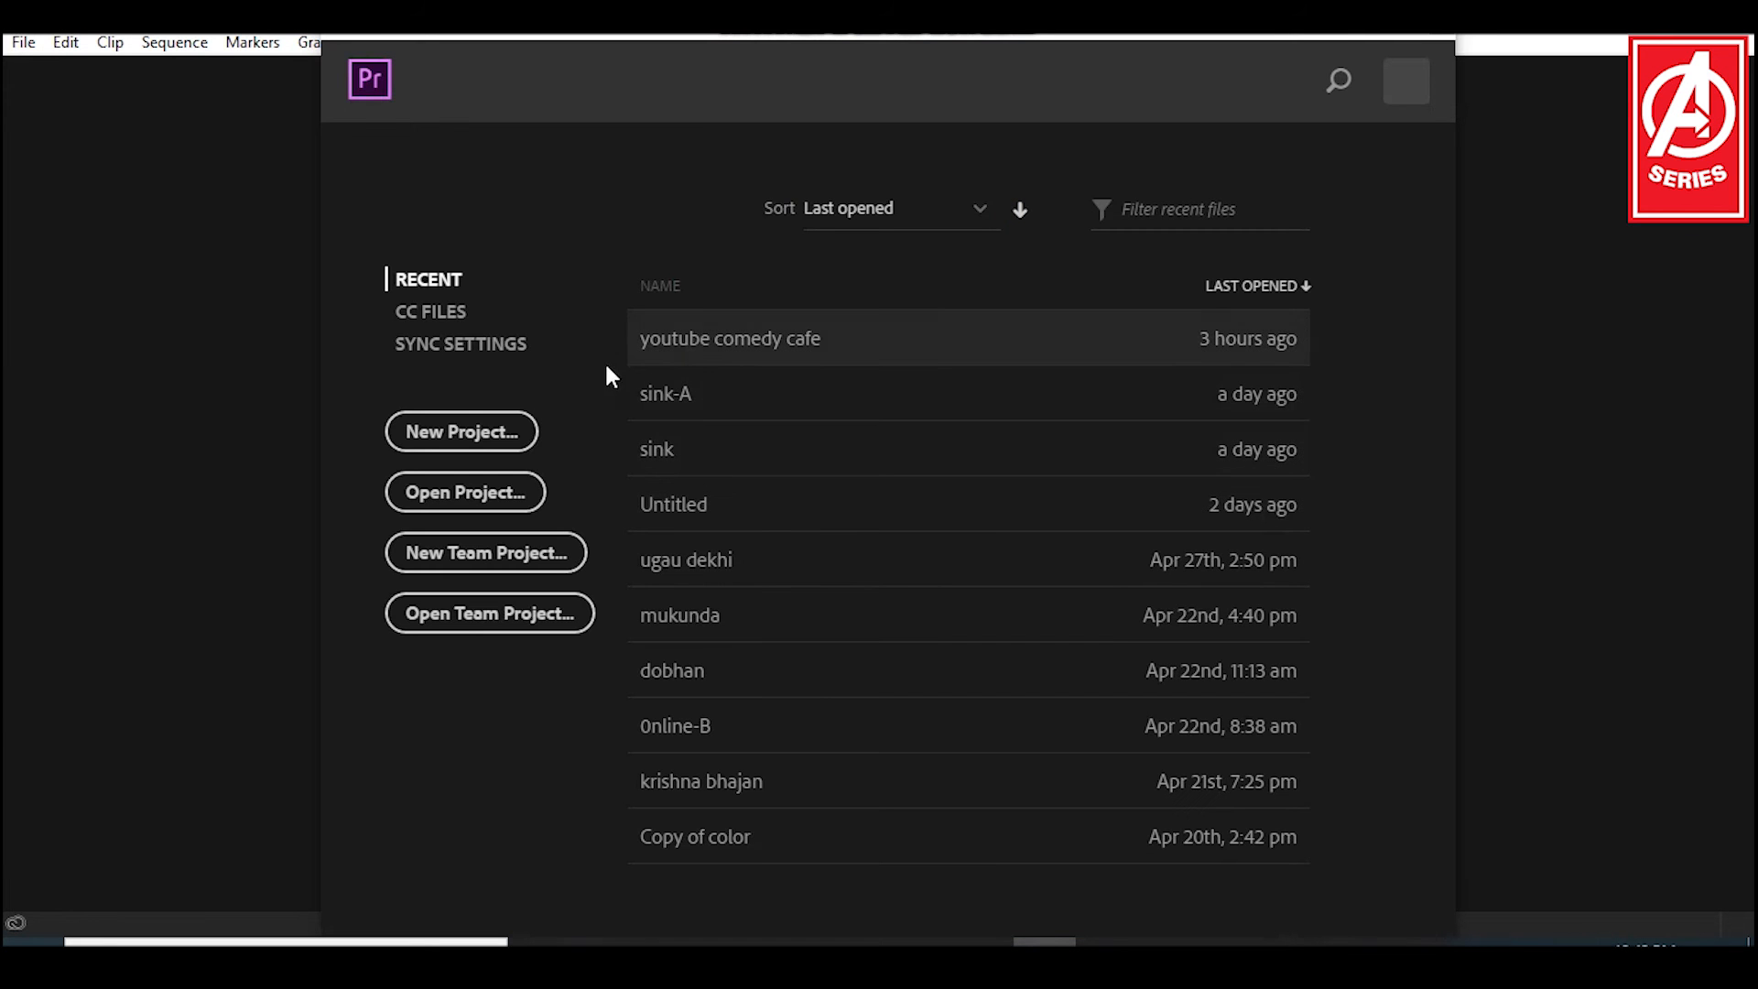
pyautogui.click(485, 443)
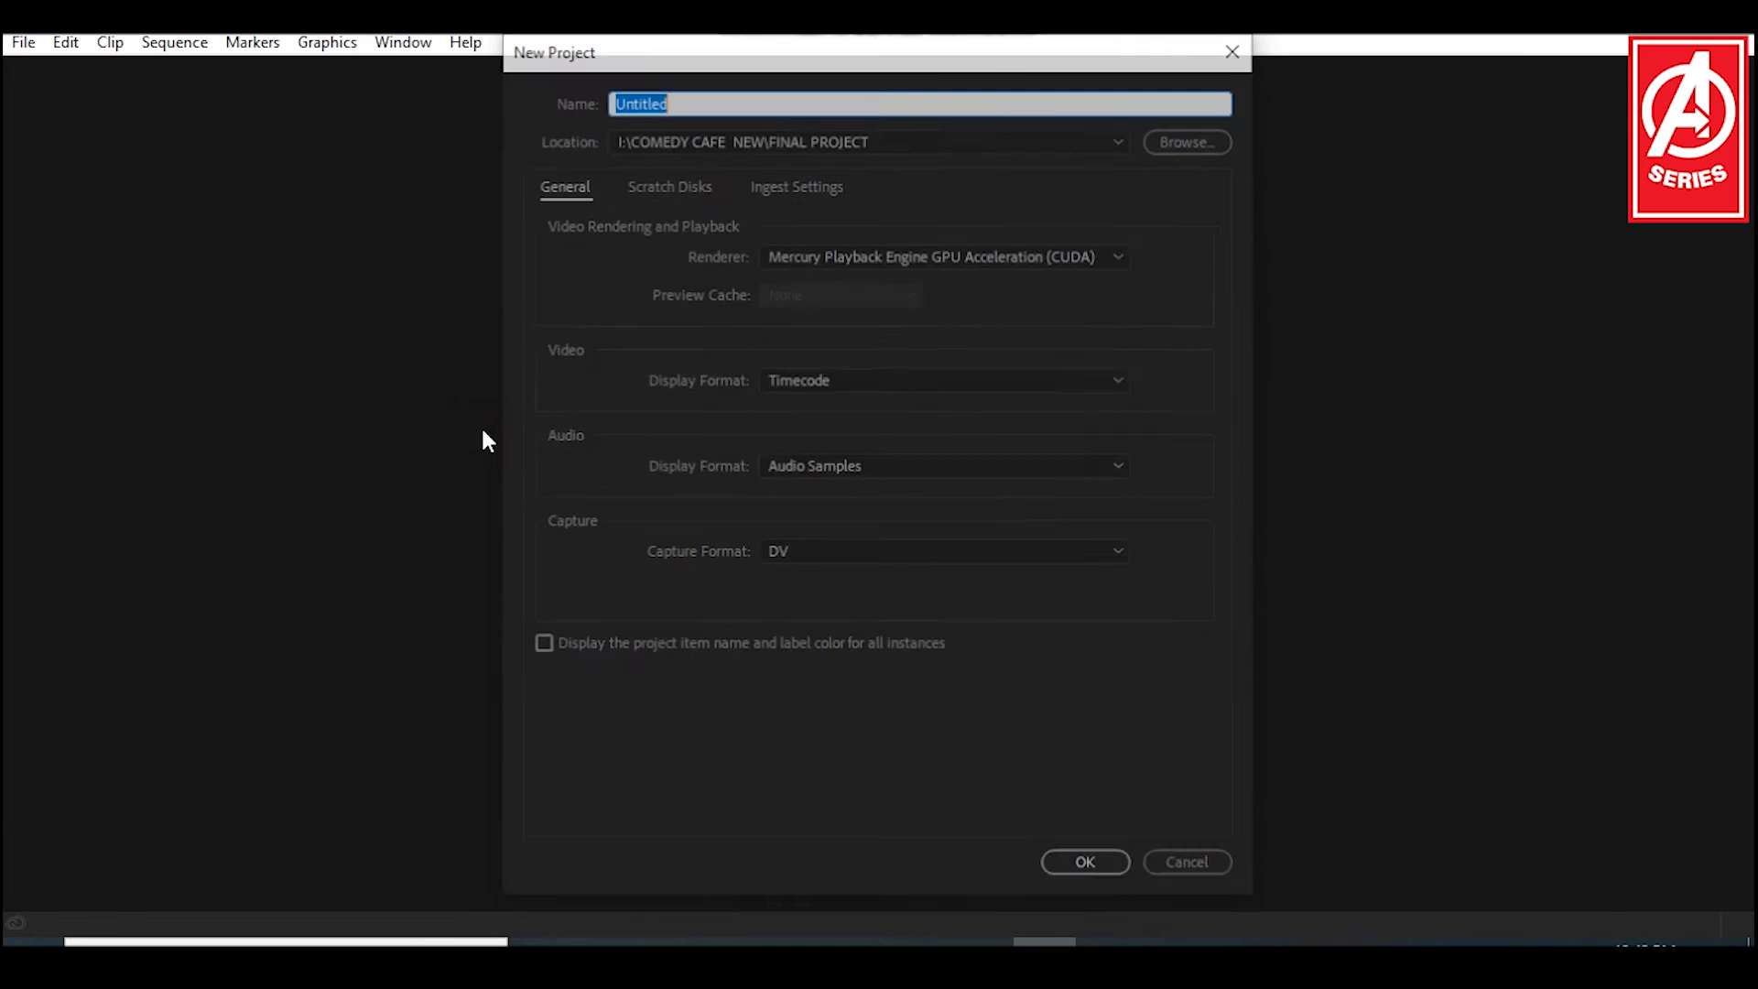
# Step: Set the new project's location to the video folder inside Documents
pyautogui.click(1187, 142)
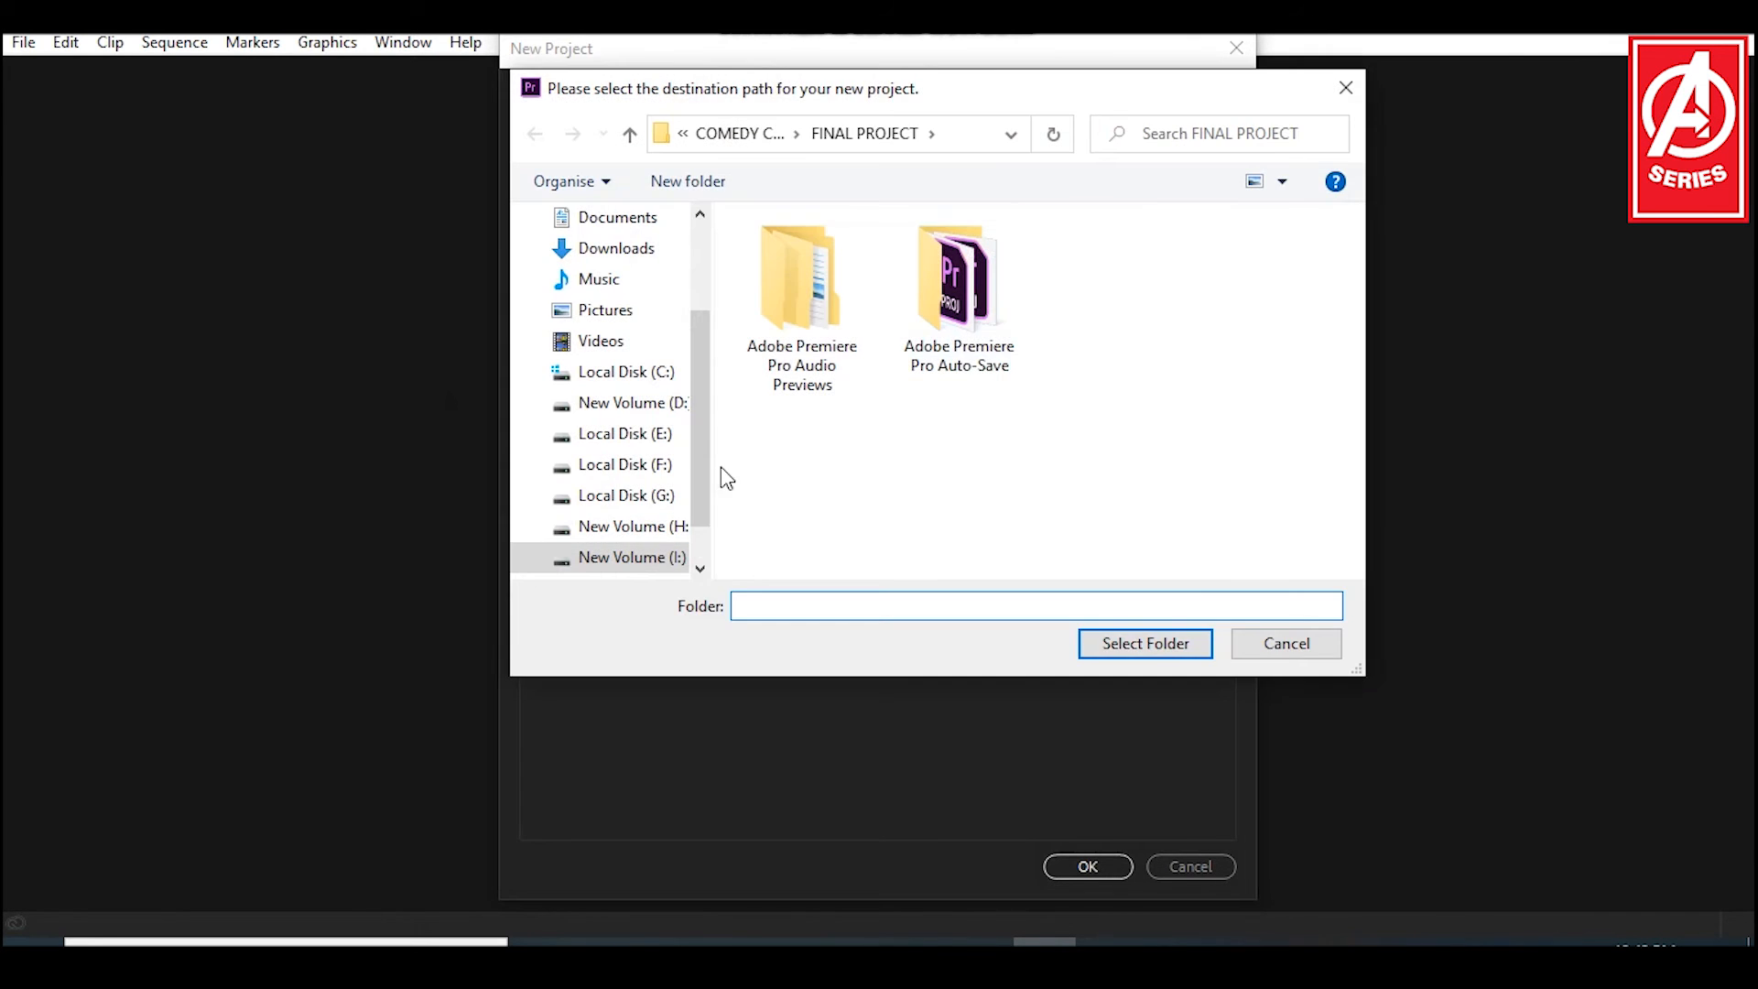
pyautogui.click(614, 347)
pyautogui.scroll(-3, 1035, 419)
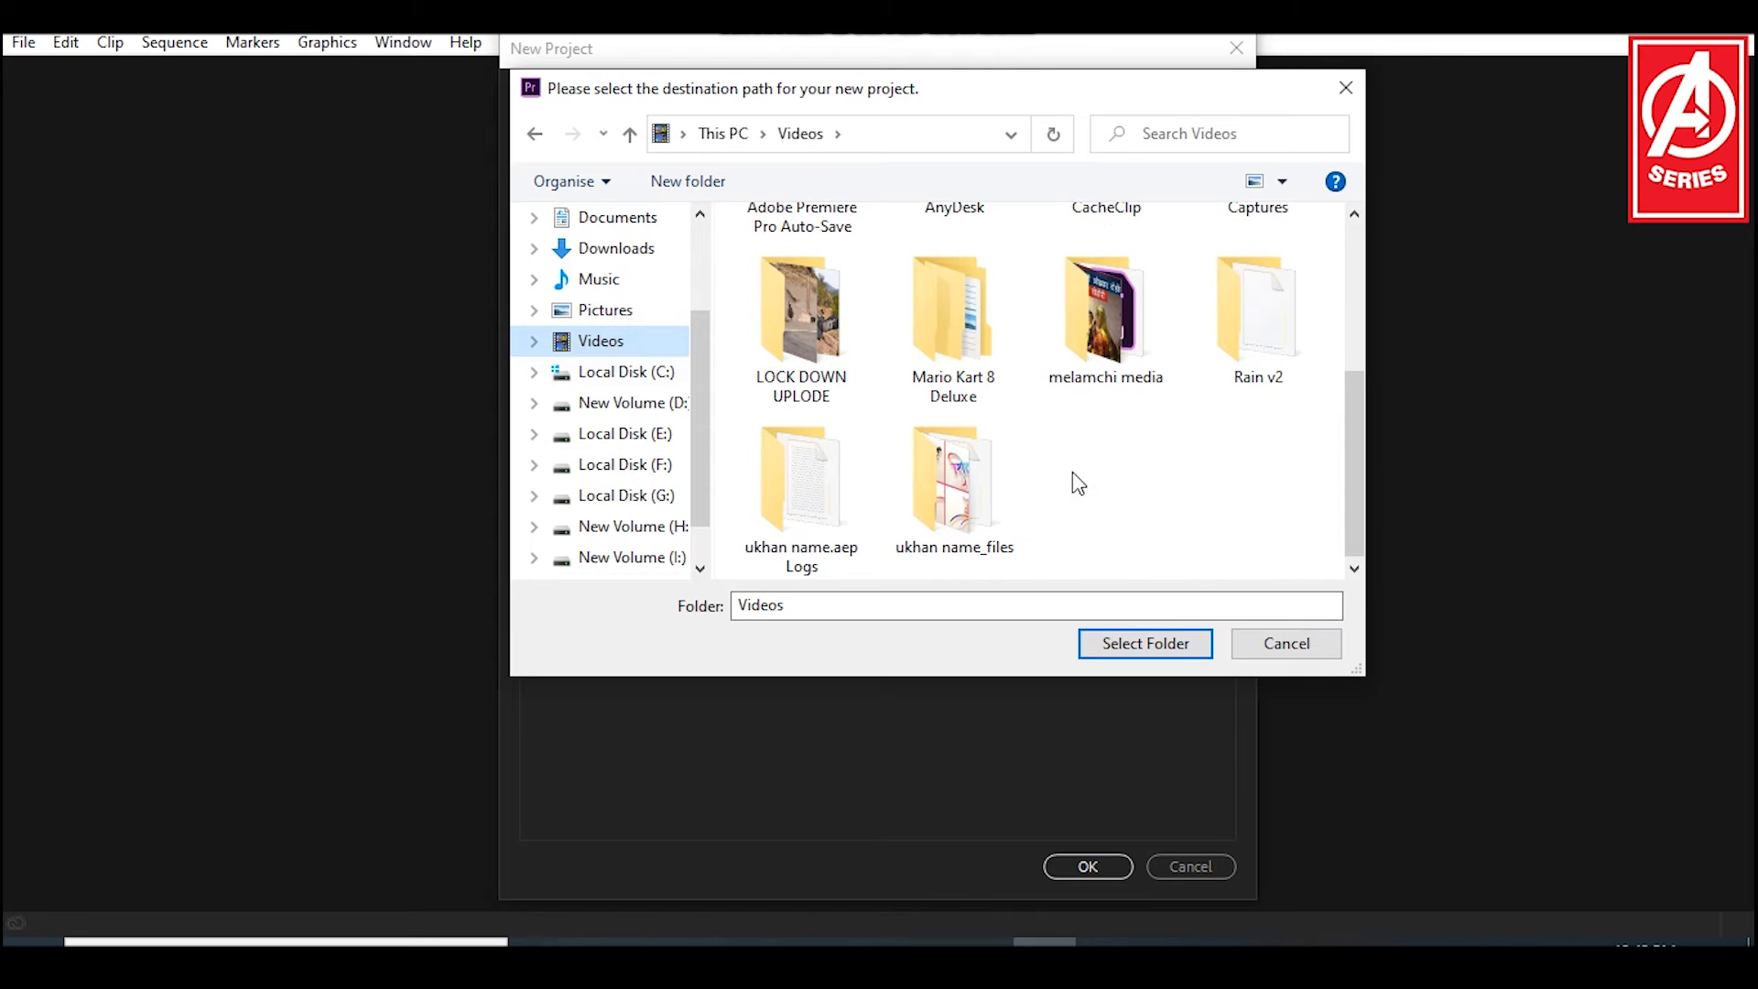
pyautogui.scroll(1, 1077, 483)
pyautogui.scroll(1, 1073, 470)
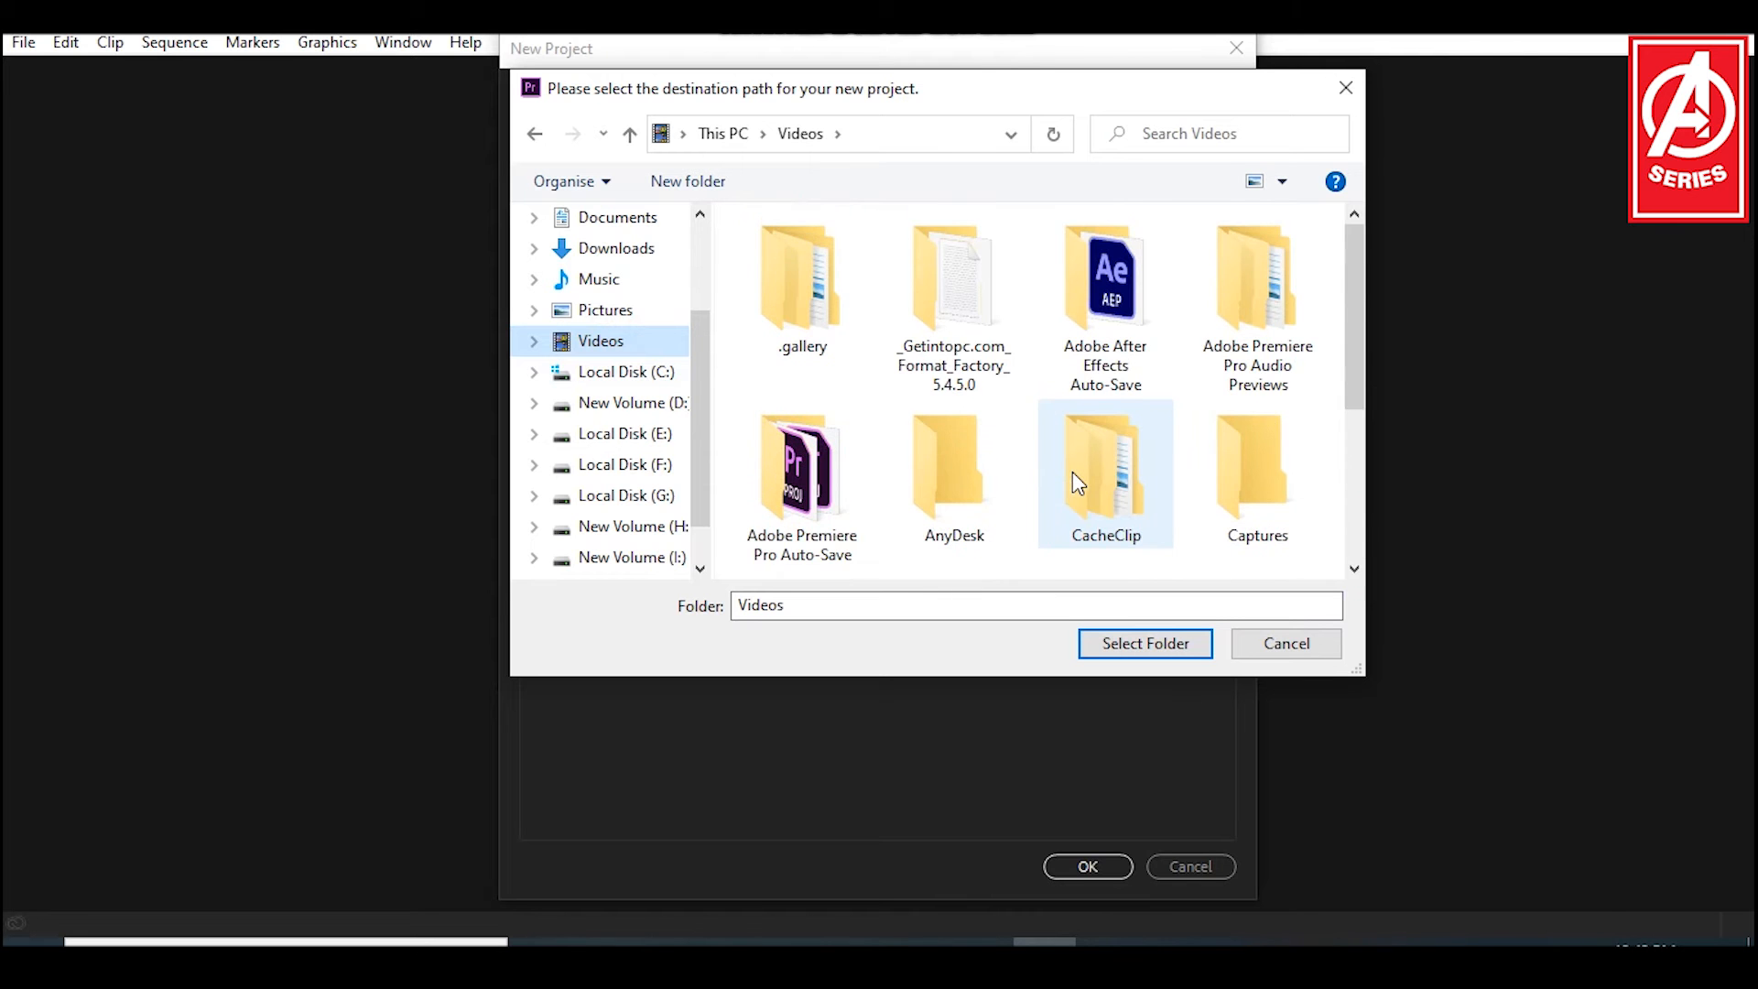
pyautogui.scroll(-2, 1073, 471)
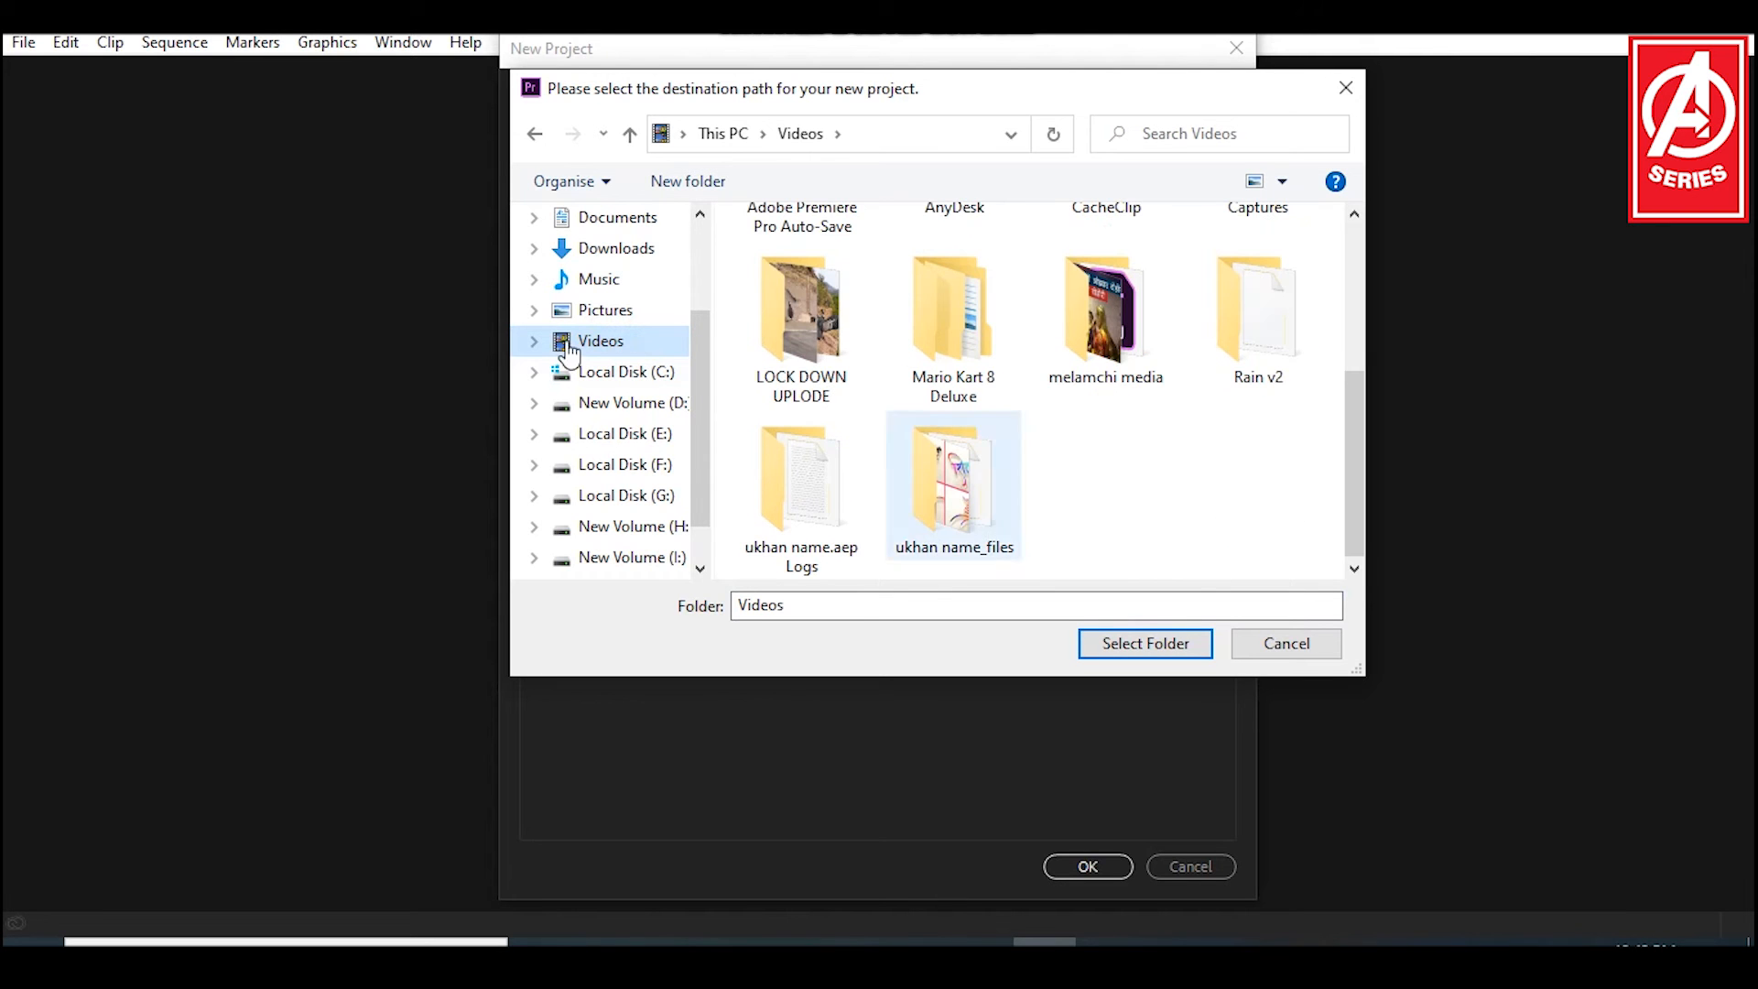
pyautogui.click(619, 225)
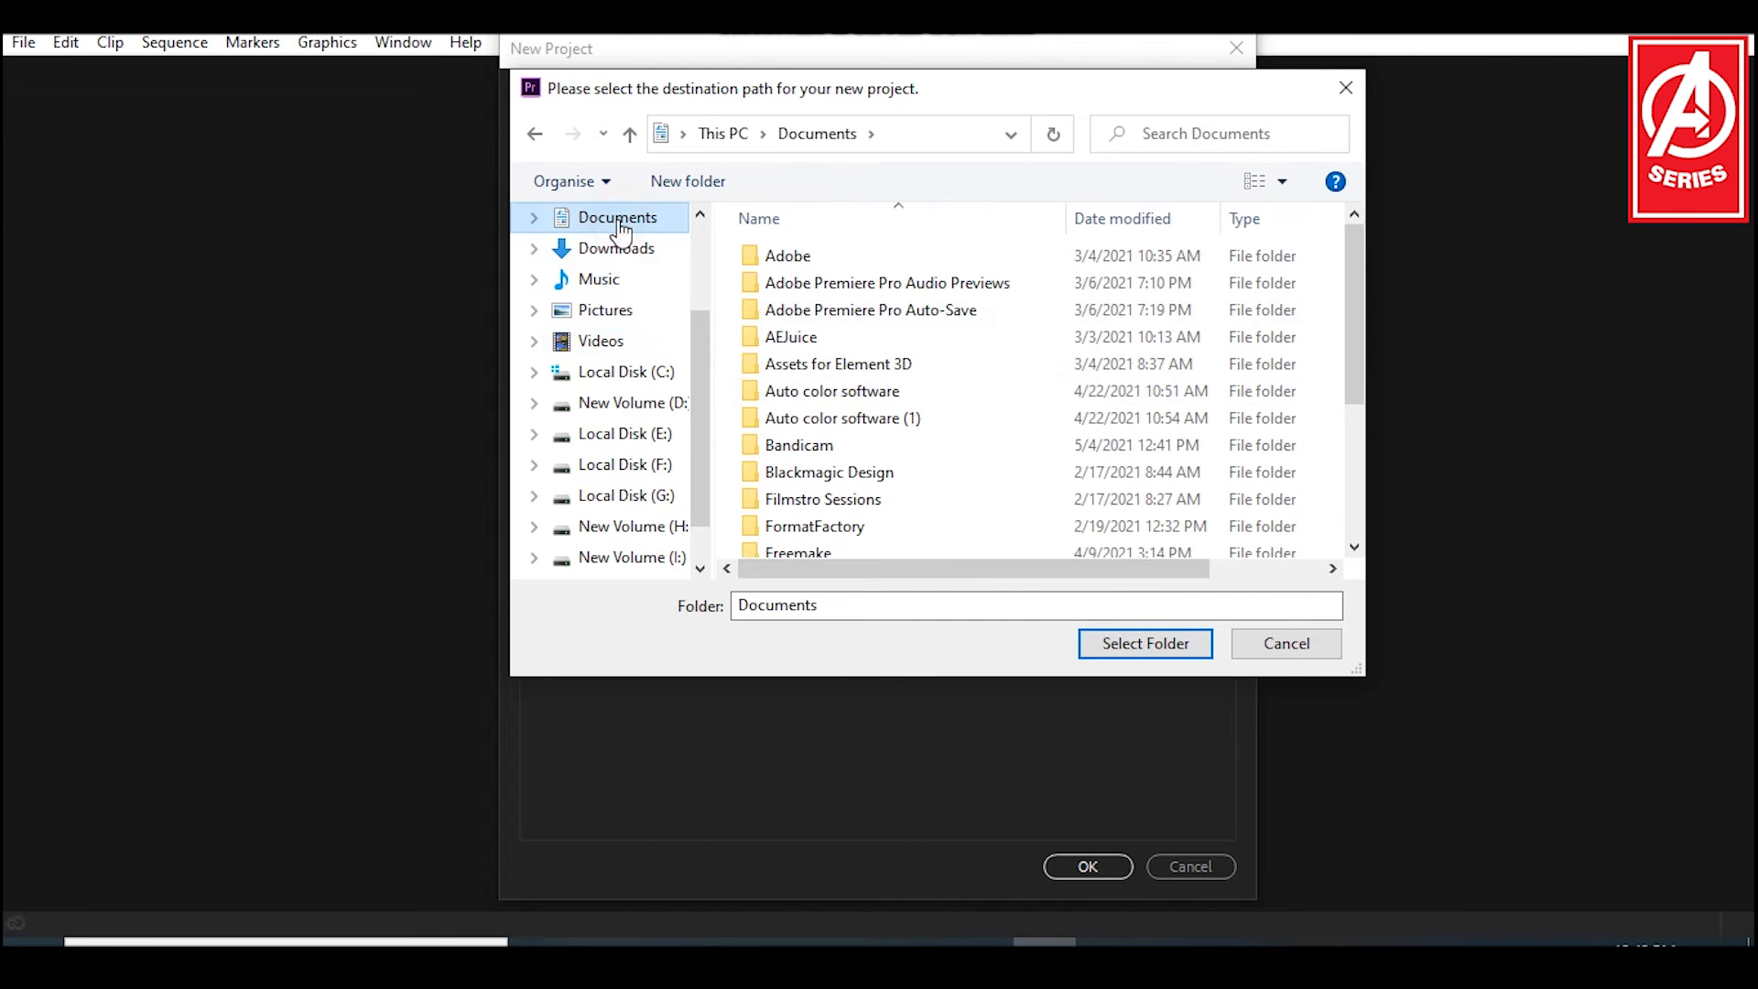
pyautogui.scroll(-1, 957, 397)
pyautogui.scroll(1, 956, 390)
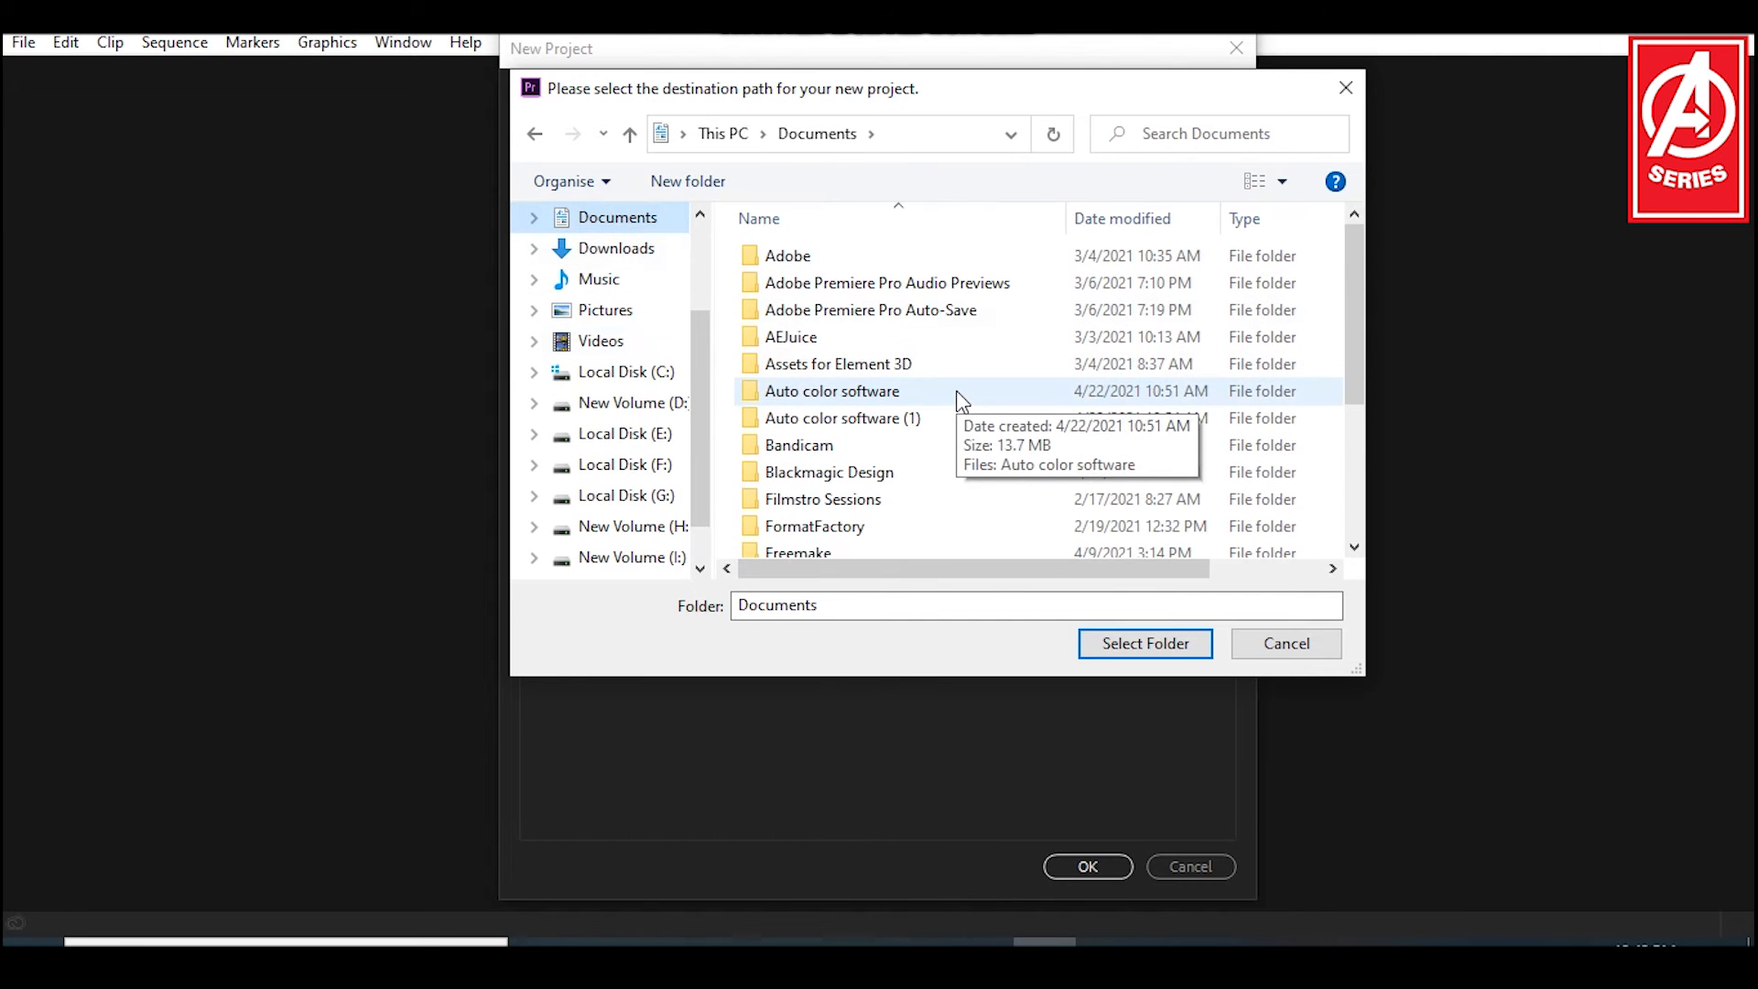
pyautogui.scroll(-3, 956, 390)
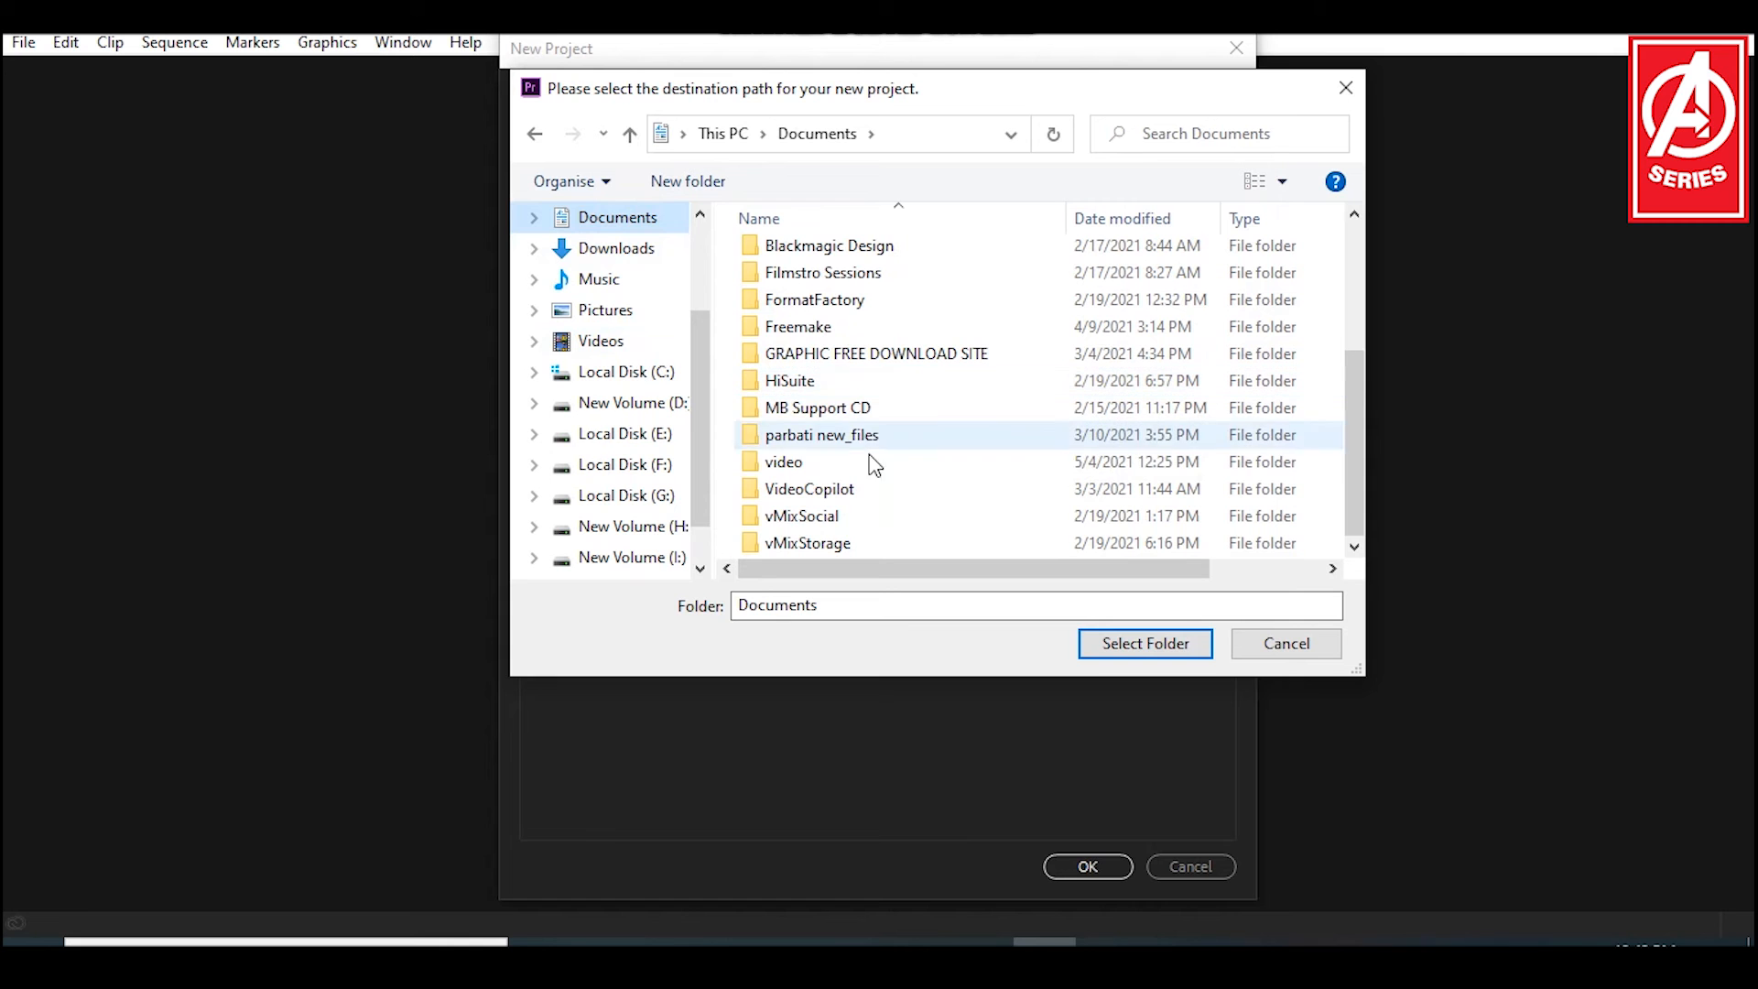
pyautogui.click(780, 463)
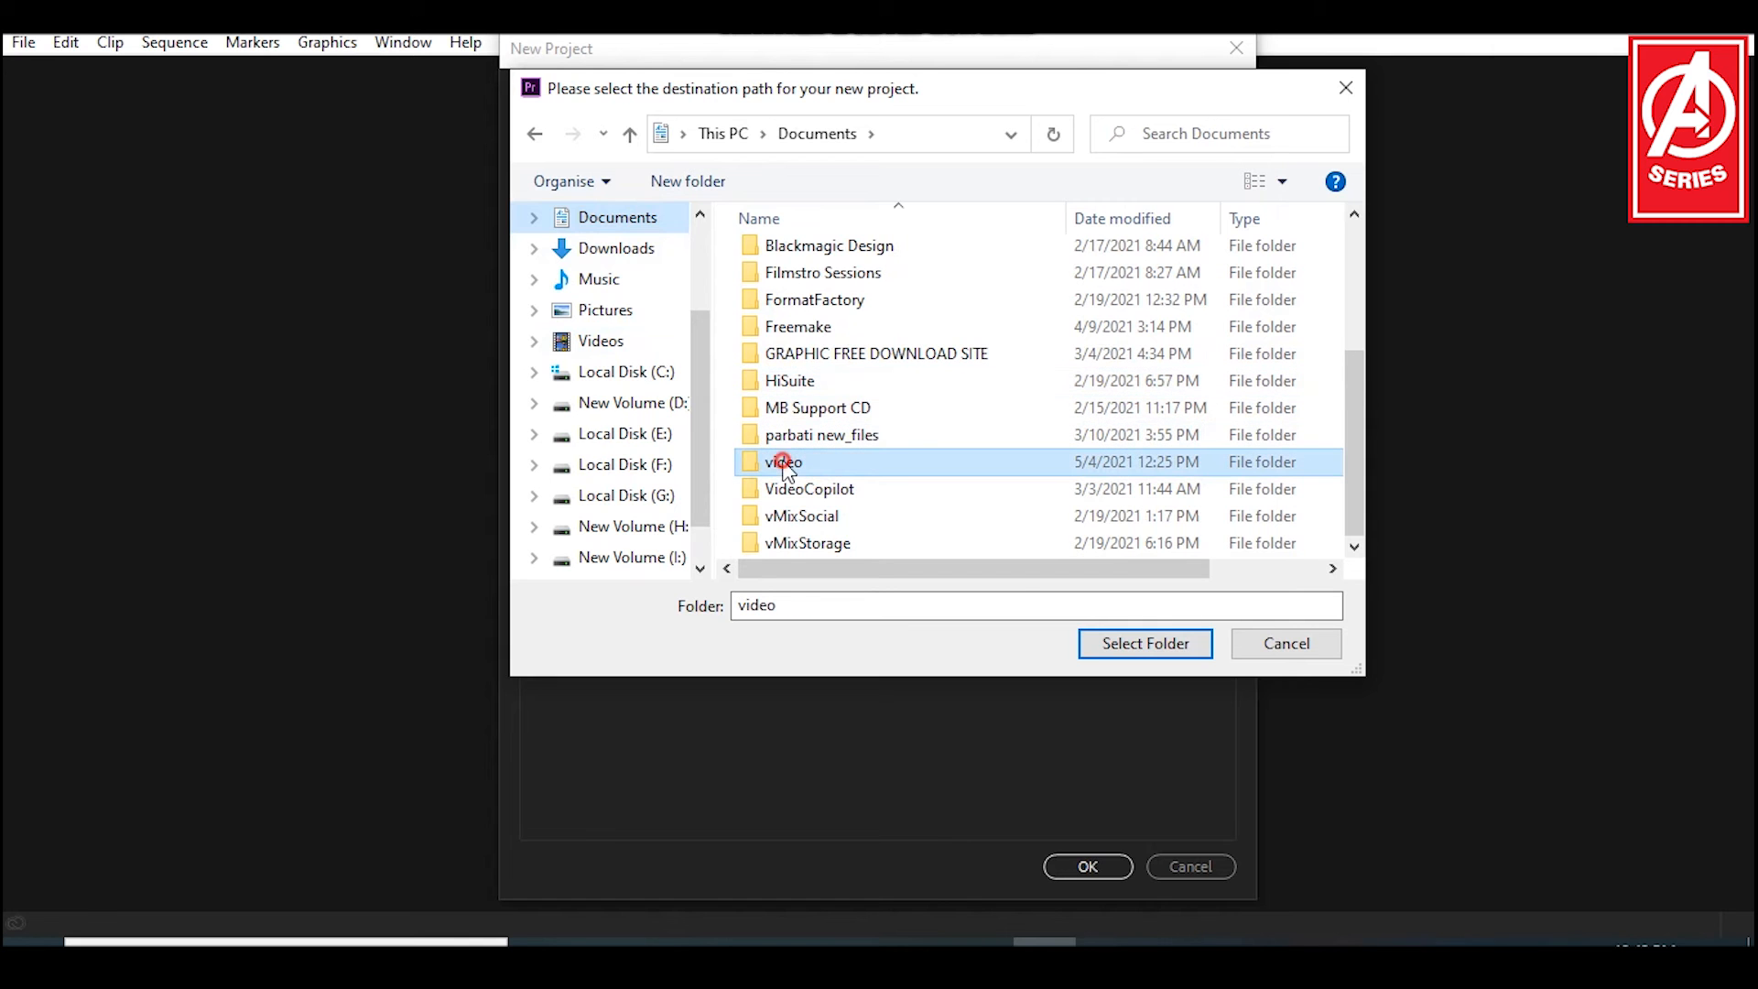
pyautogui.click(1146, 637)
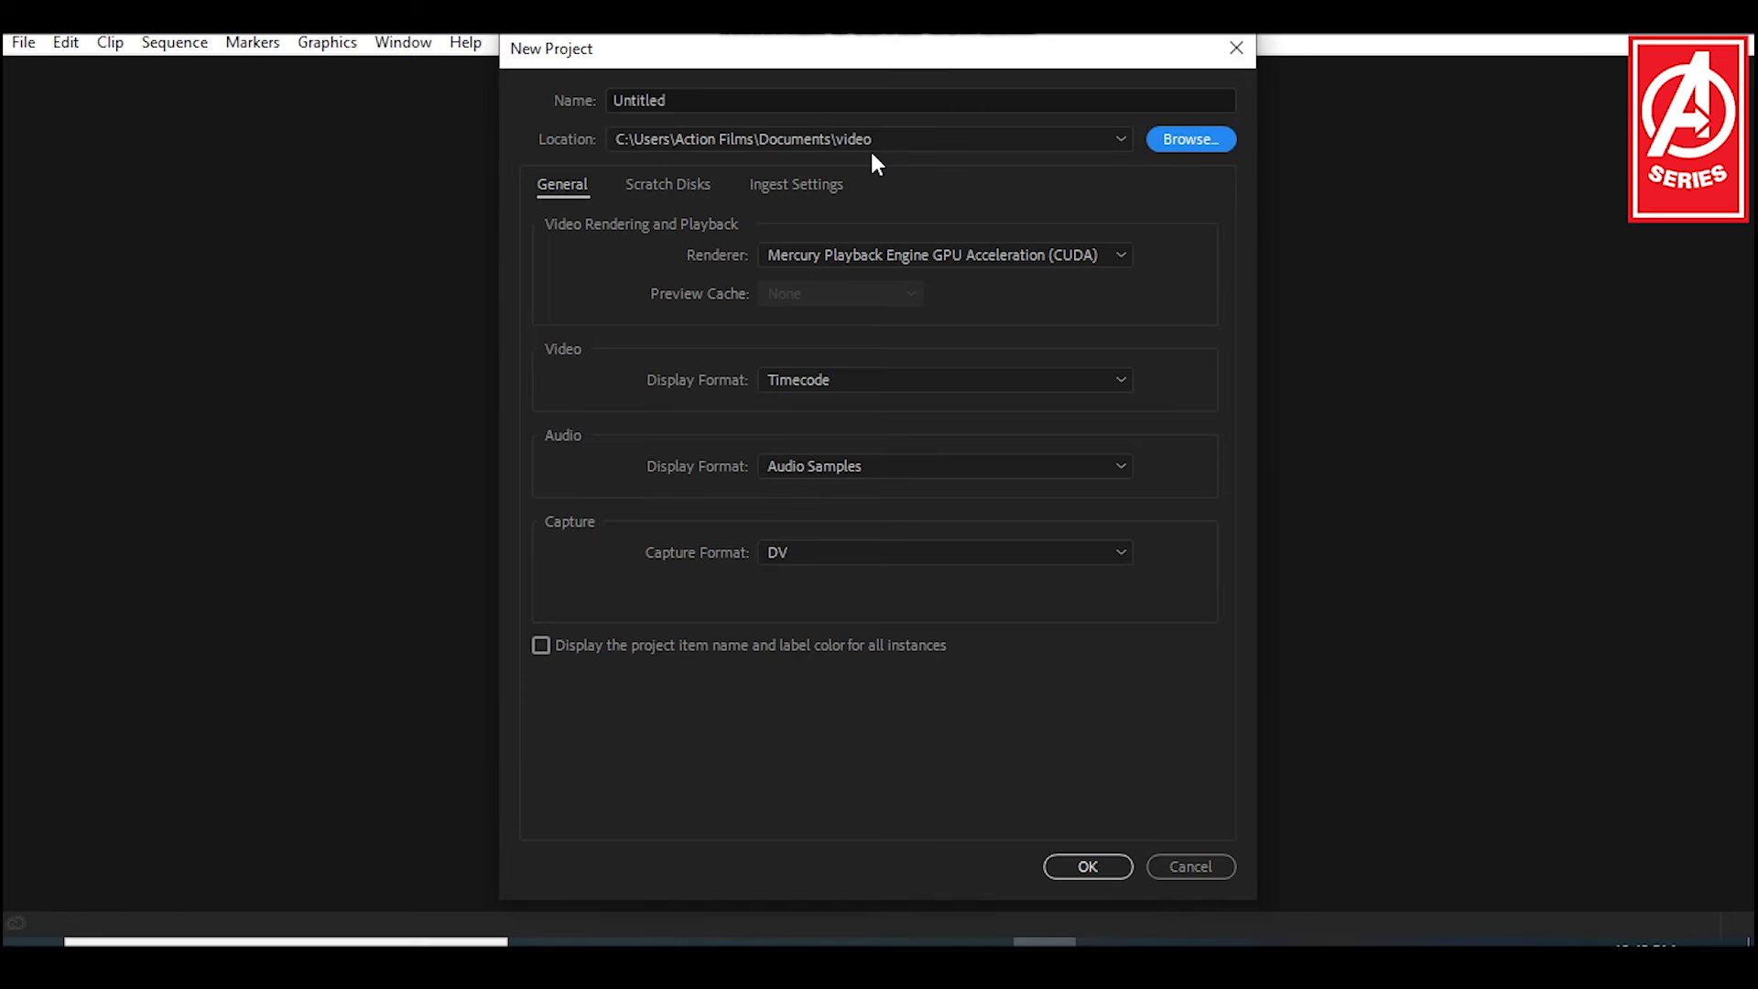
# Step: Create the project with the name Untitled and the Mercury Playback Engine GPU Acceleration (CUDA) renderer
pyautogui.click(699, 96)
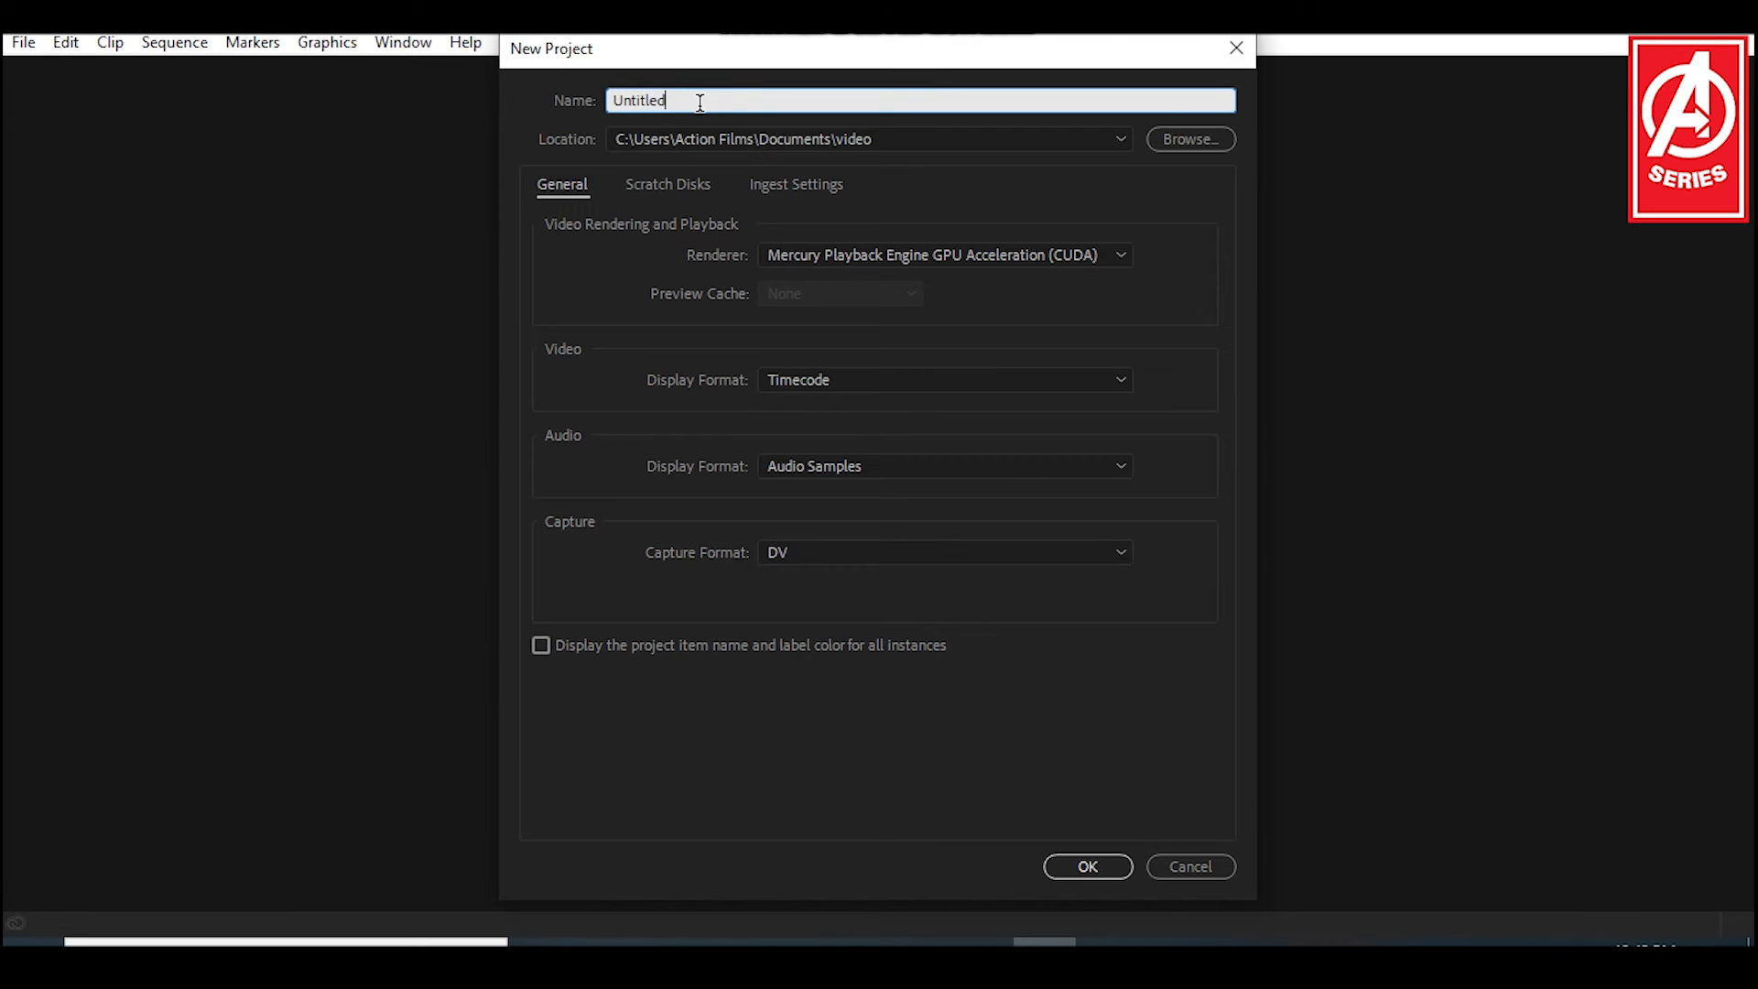
pyautogui.click(1167, 259)
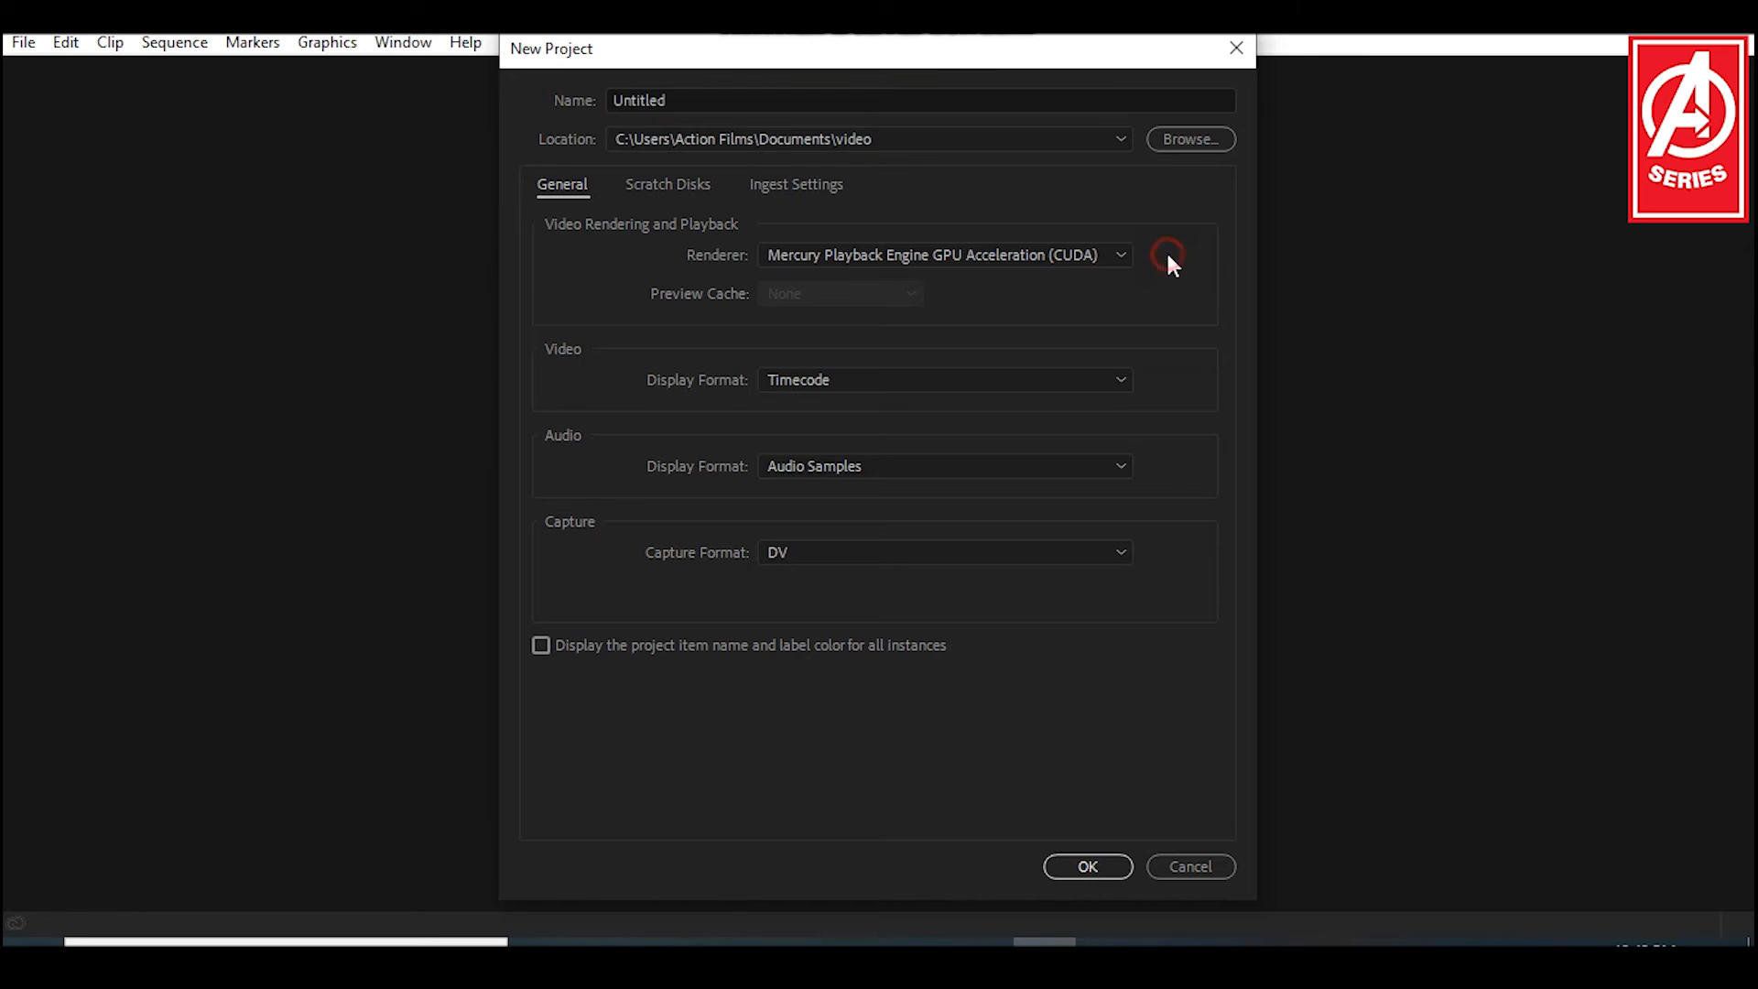
pyautogui.click(1120, 256)
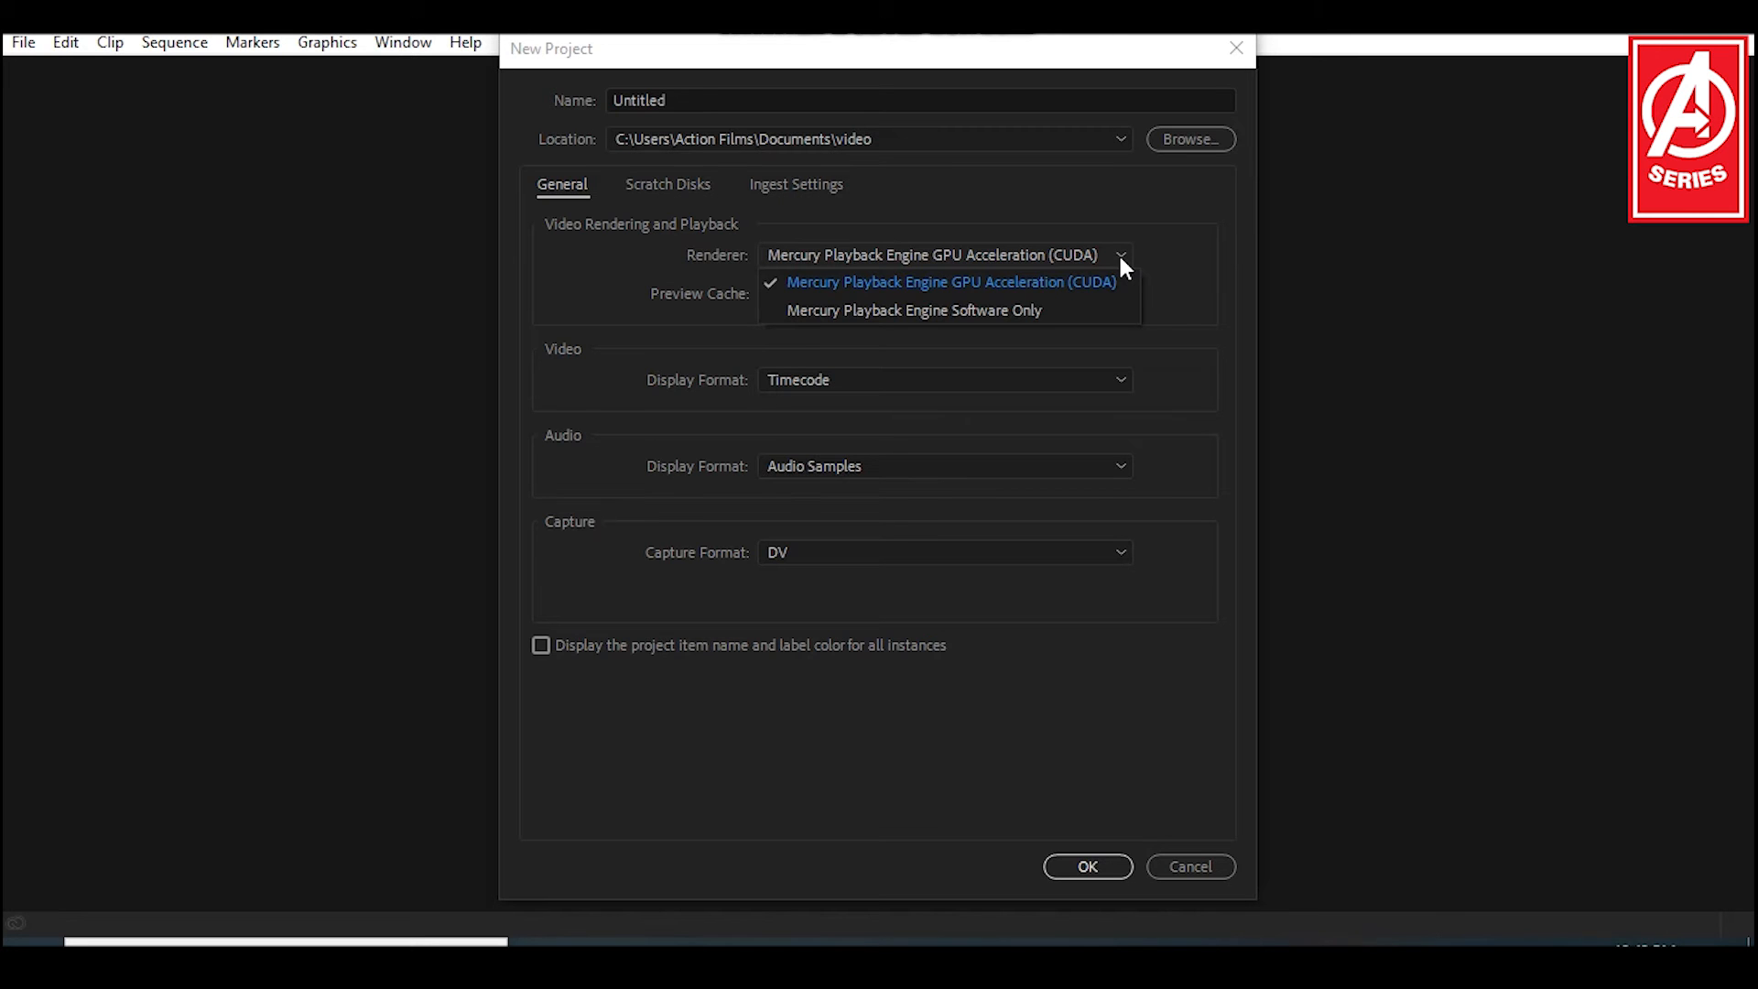
pyautogui.click(1121, 259)
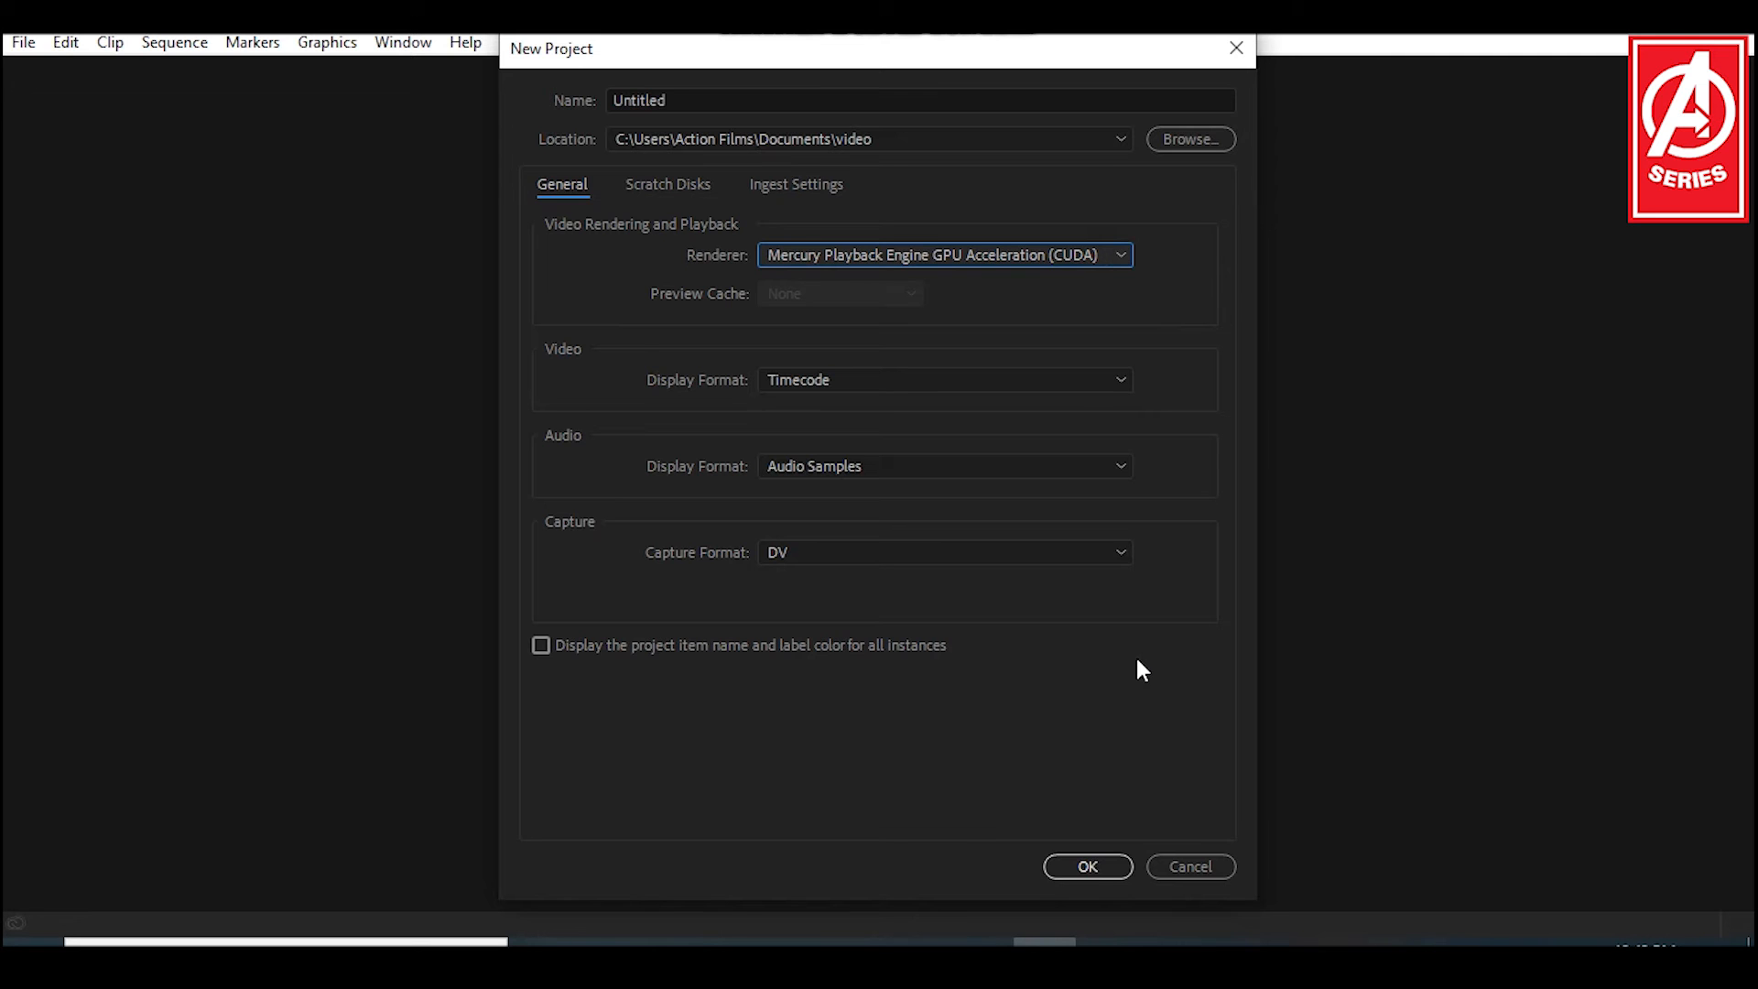
pyautogui.click(1086, 866)
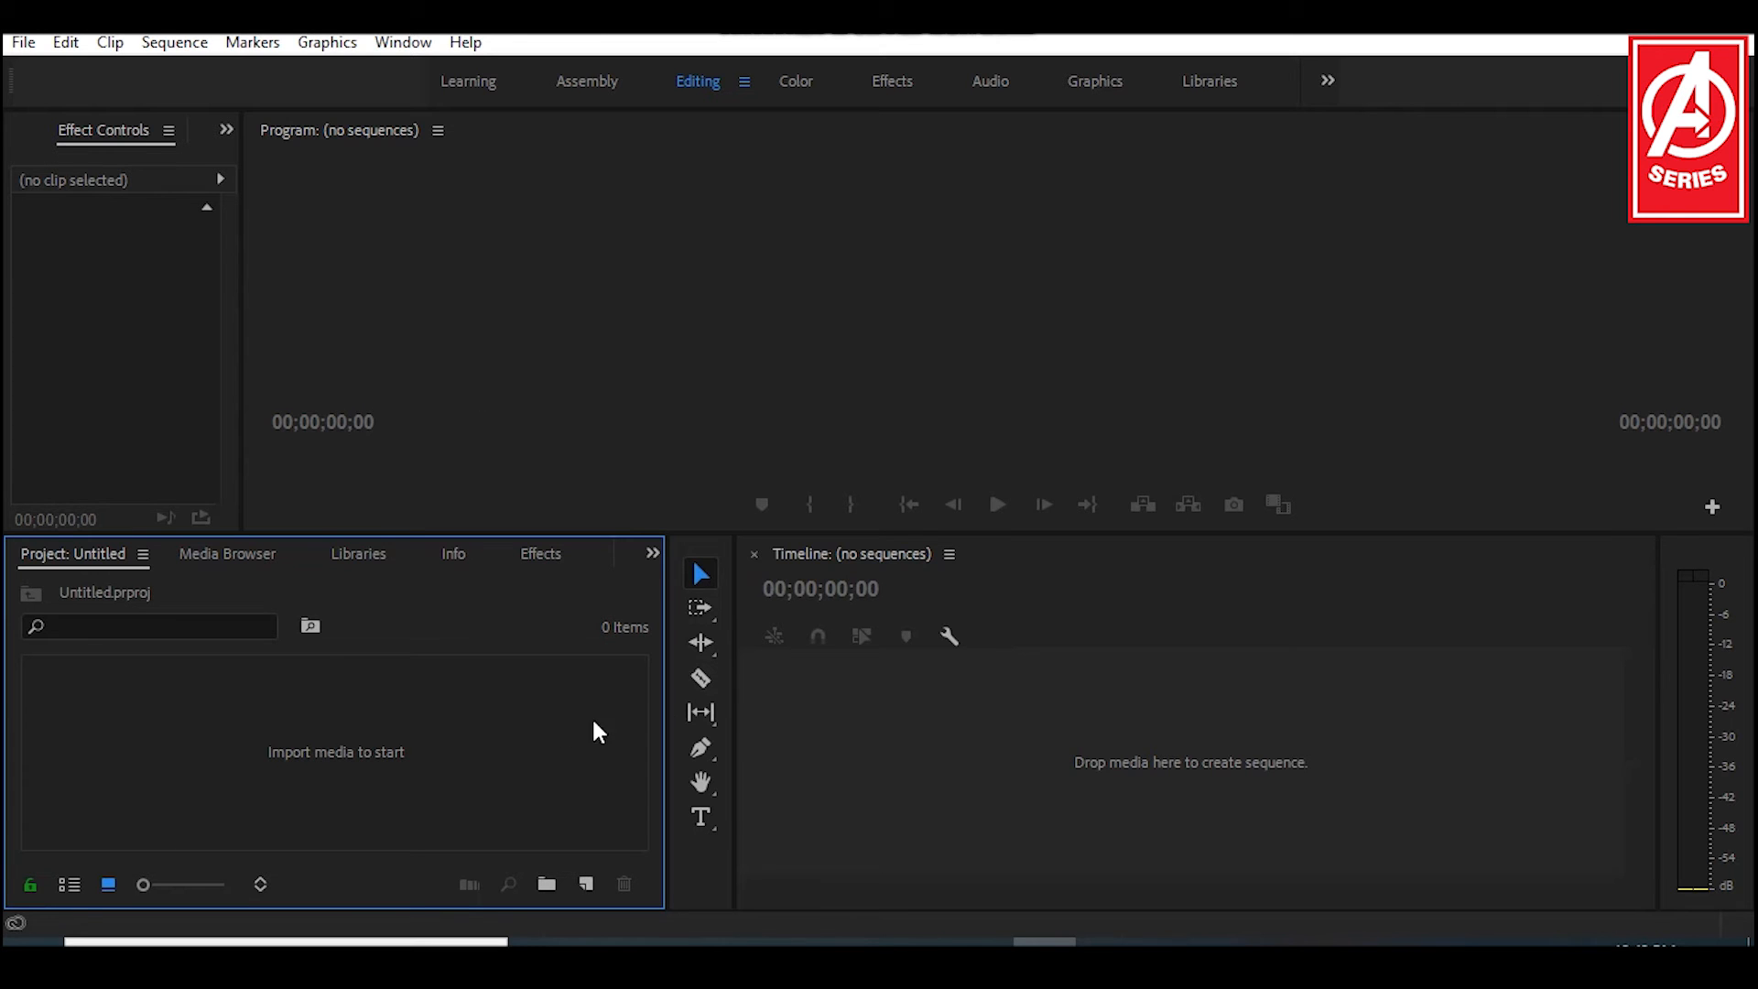
pyautogui.rightClick(432, 733)
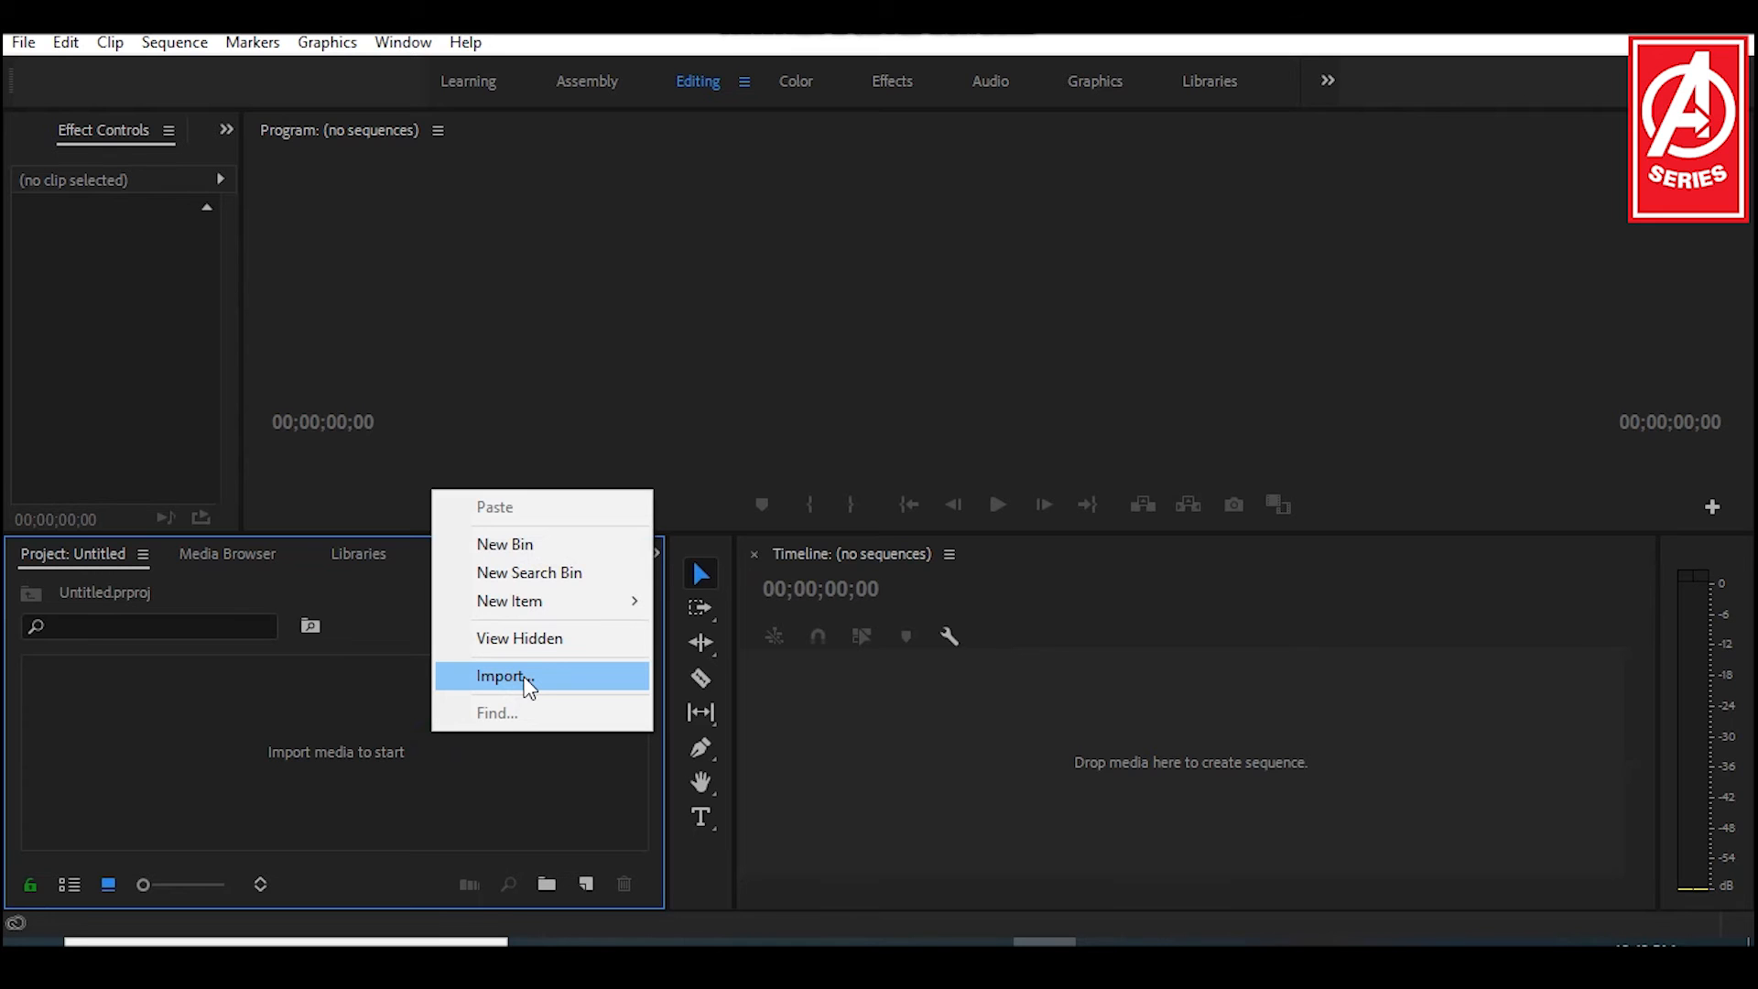
pyautogui.click(524, 799)
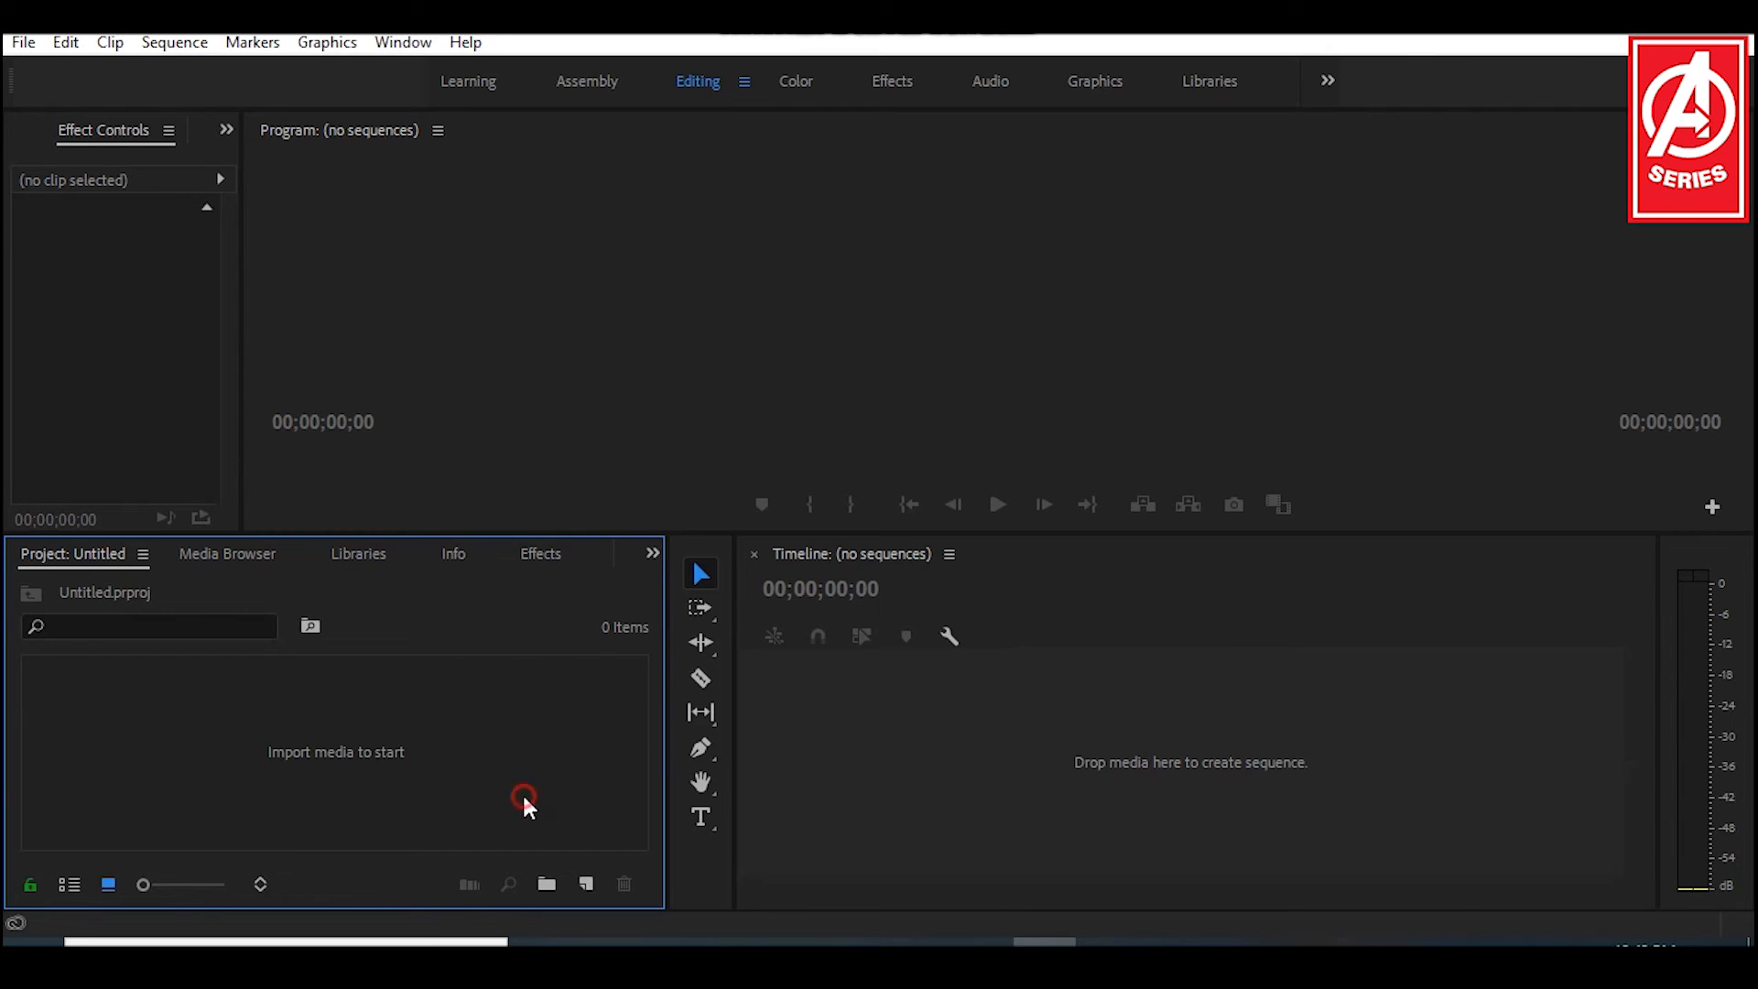
pyautogui.click(23, 42)
pyautogui.moveTo(85, 80)
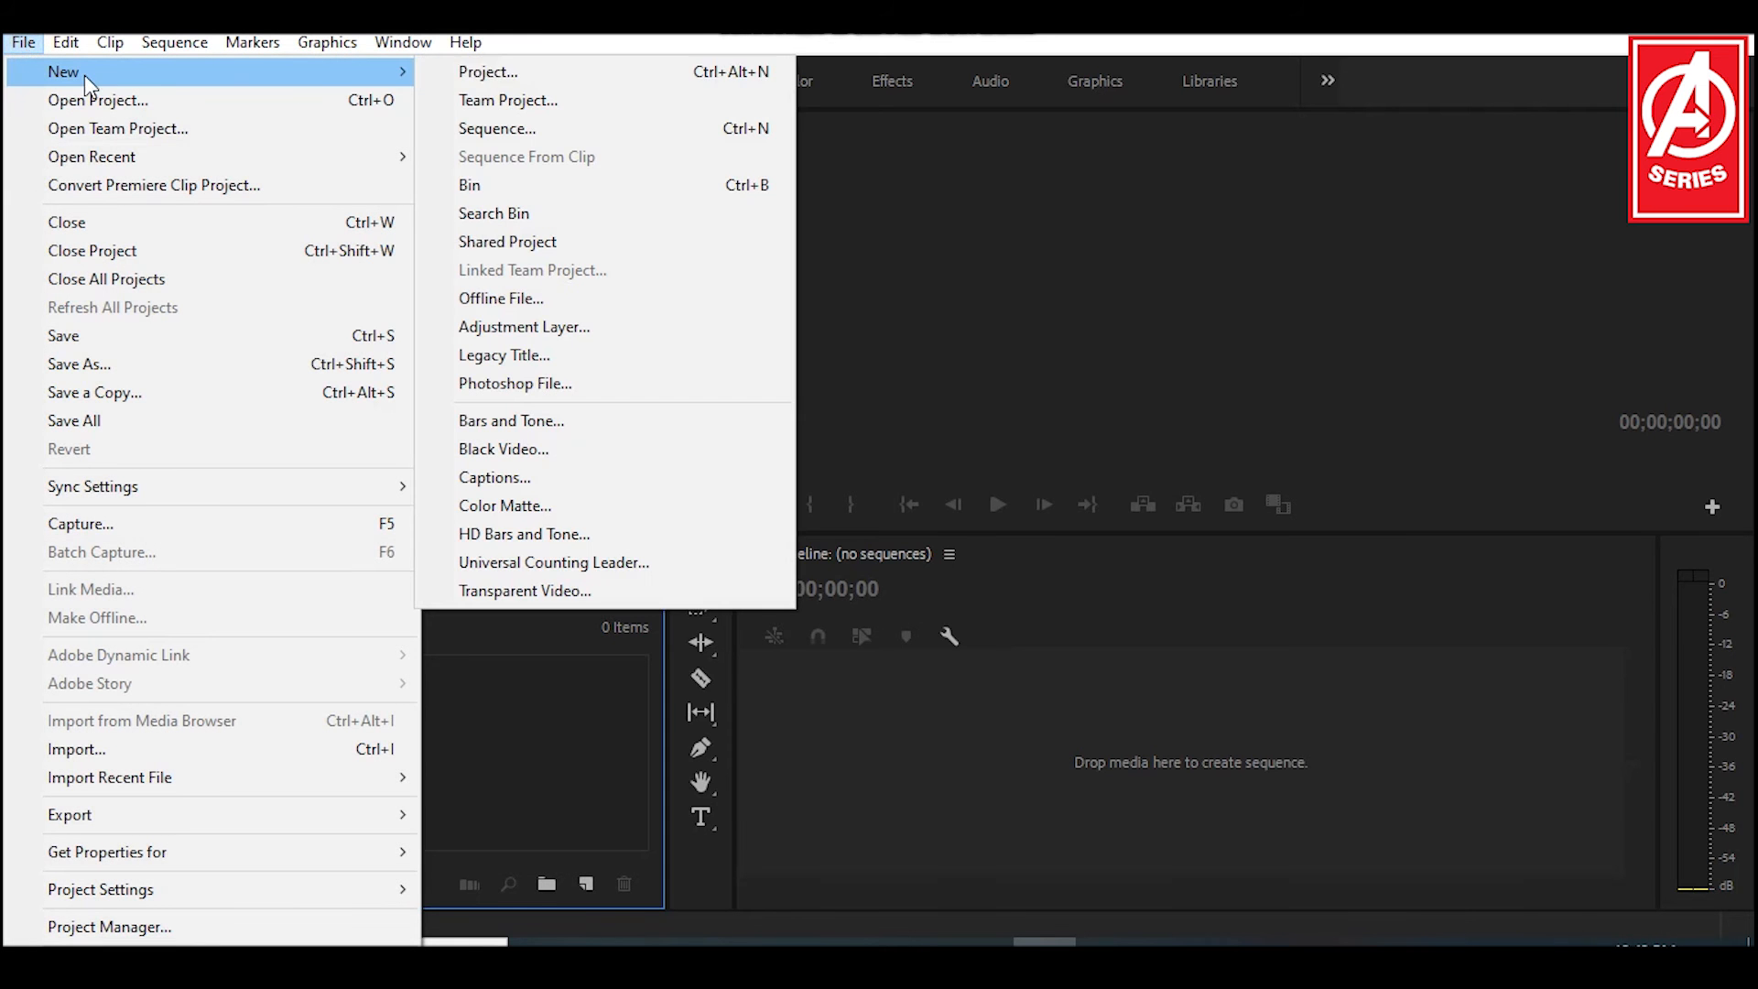
pyautogui.click(513, 72)
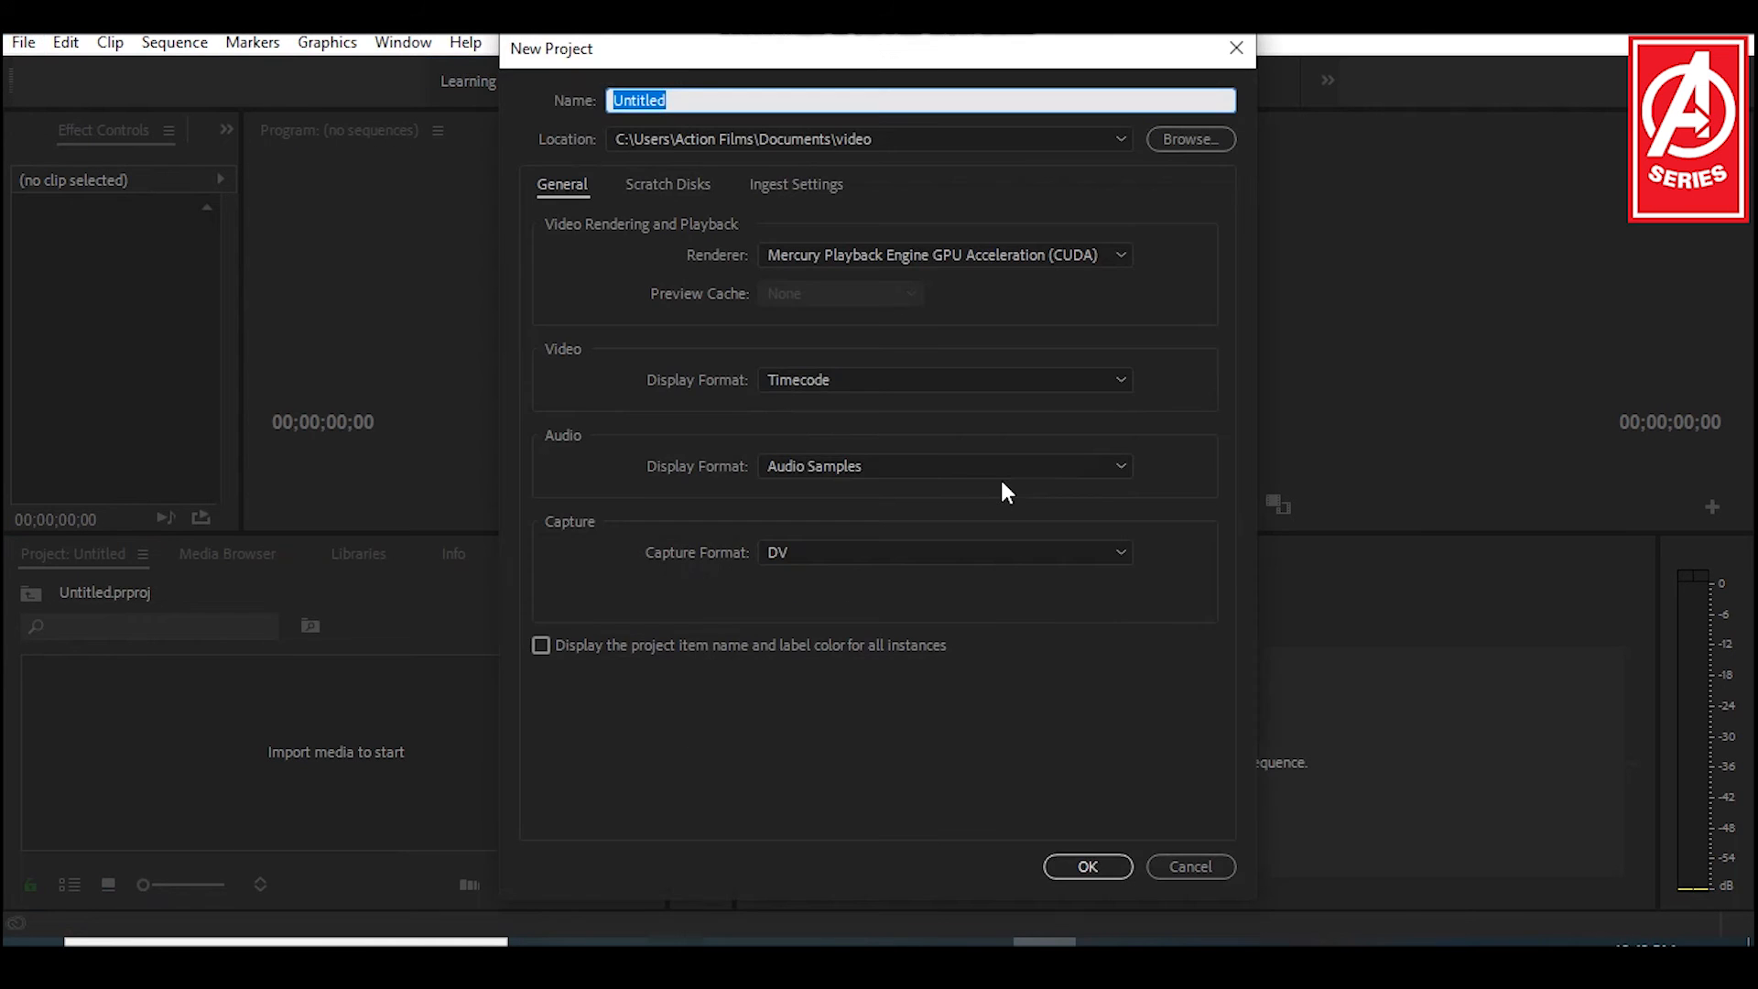
pyautogui.click(1234, 47)
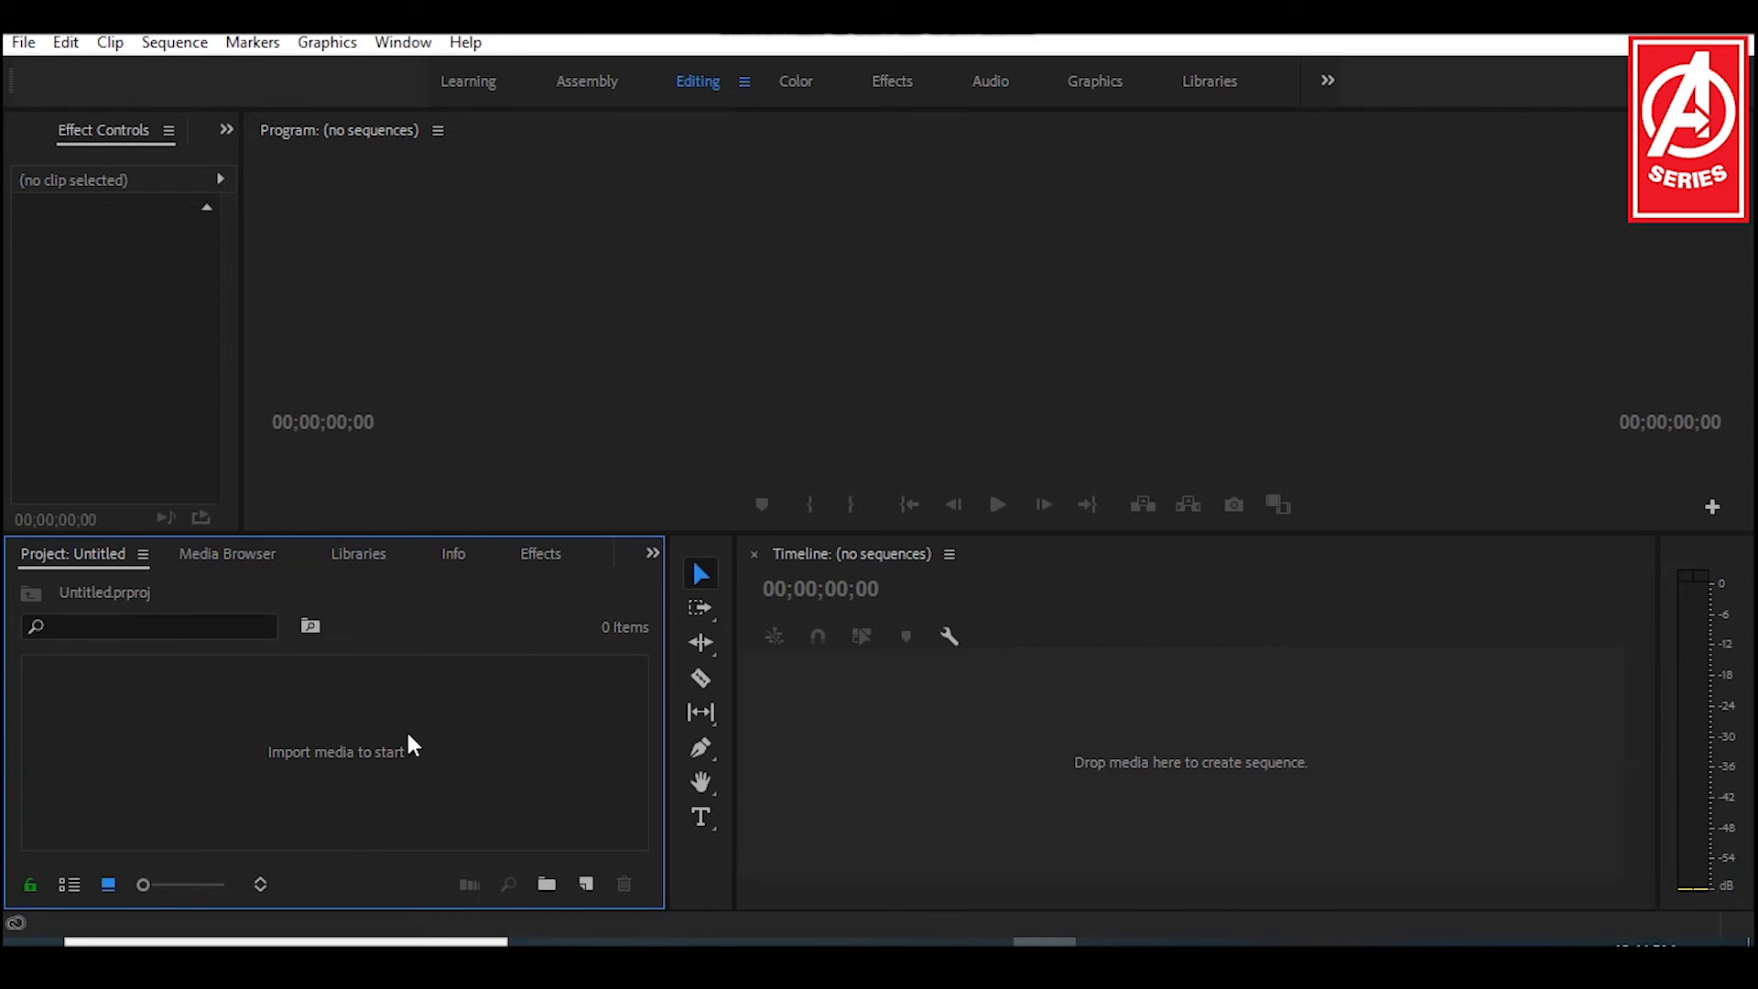
# Step: Import the clips IMG_0464 and IMG_0468 from the video folder in Documents into the project
pyautogui.rightClick(414, 740)
pyautogui.click(506, 688)
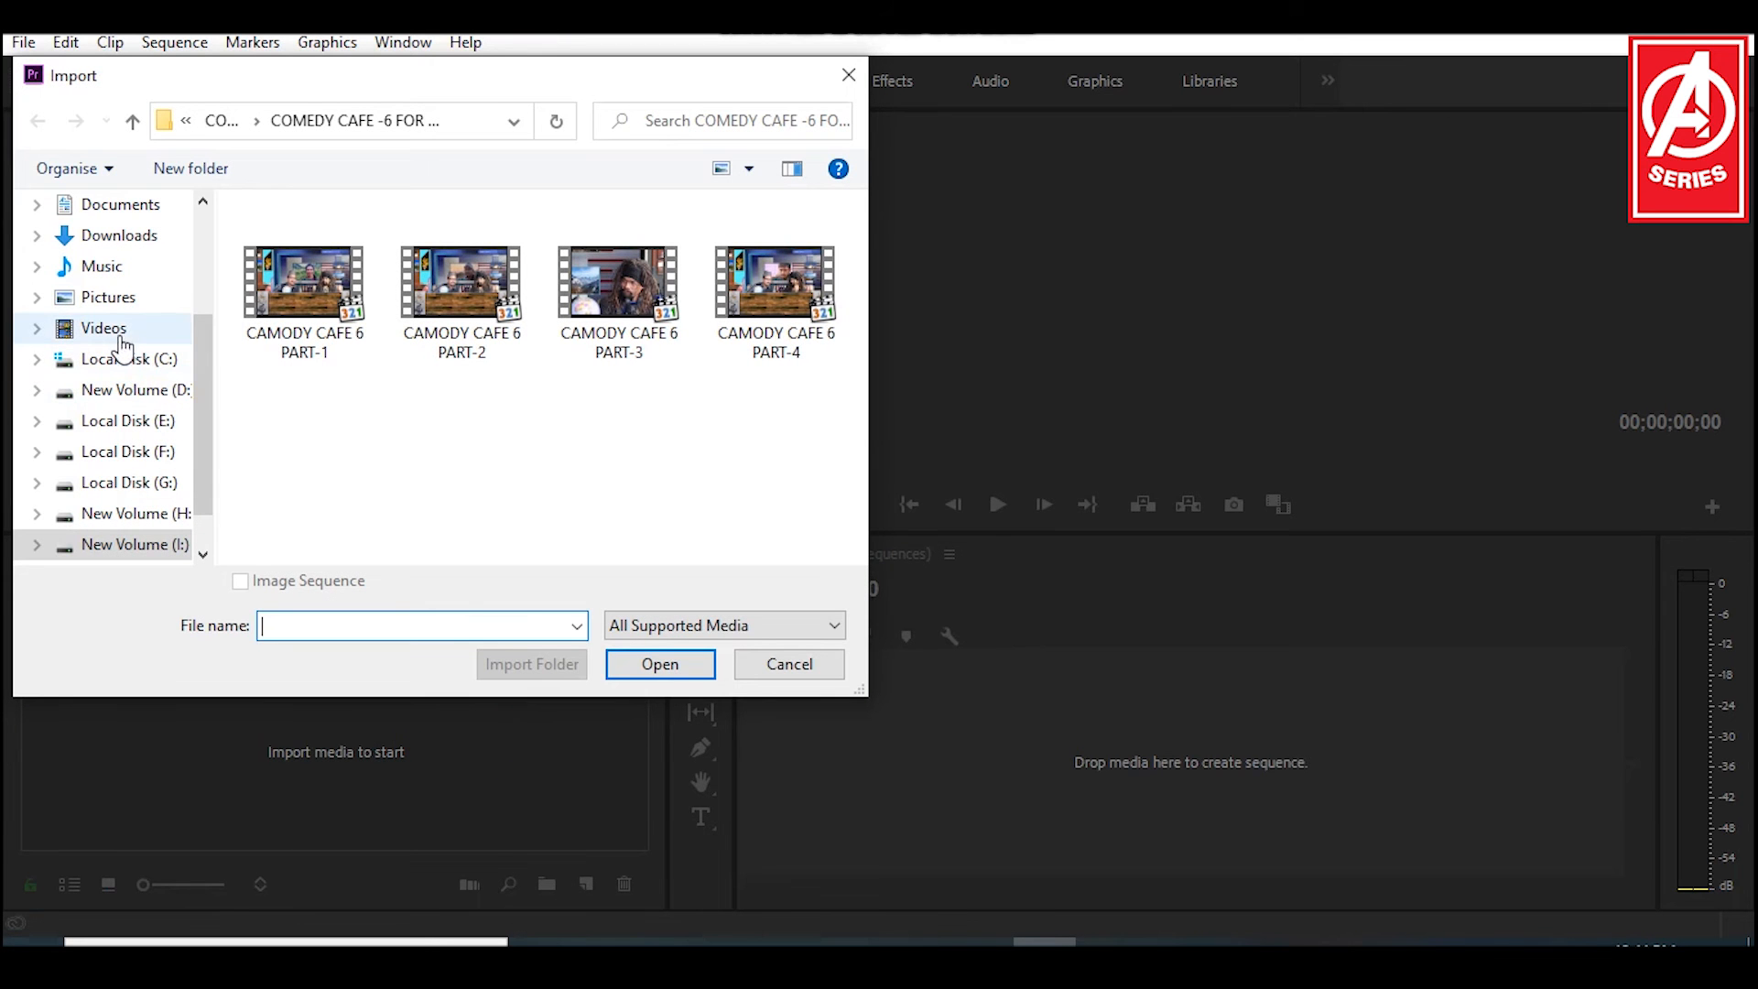
pyautogui.click(102, 204)
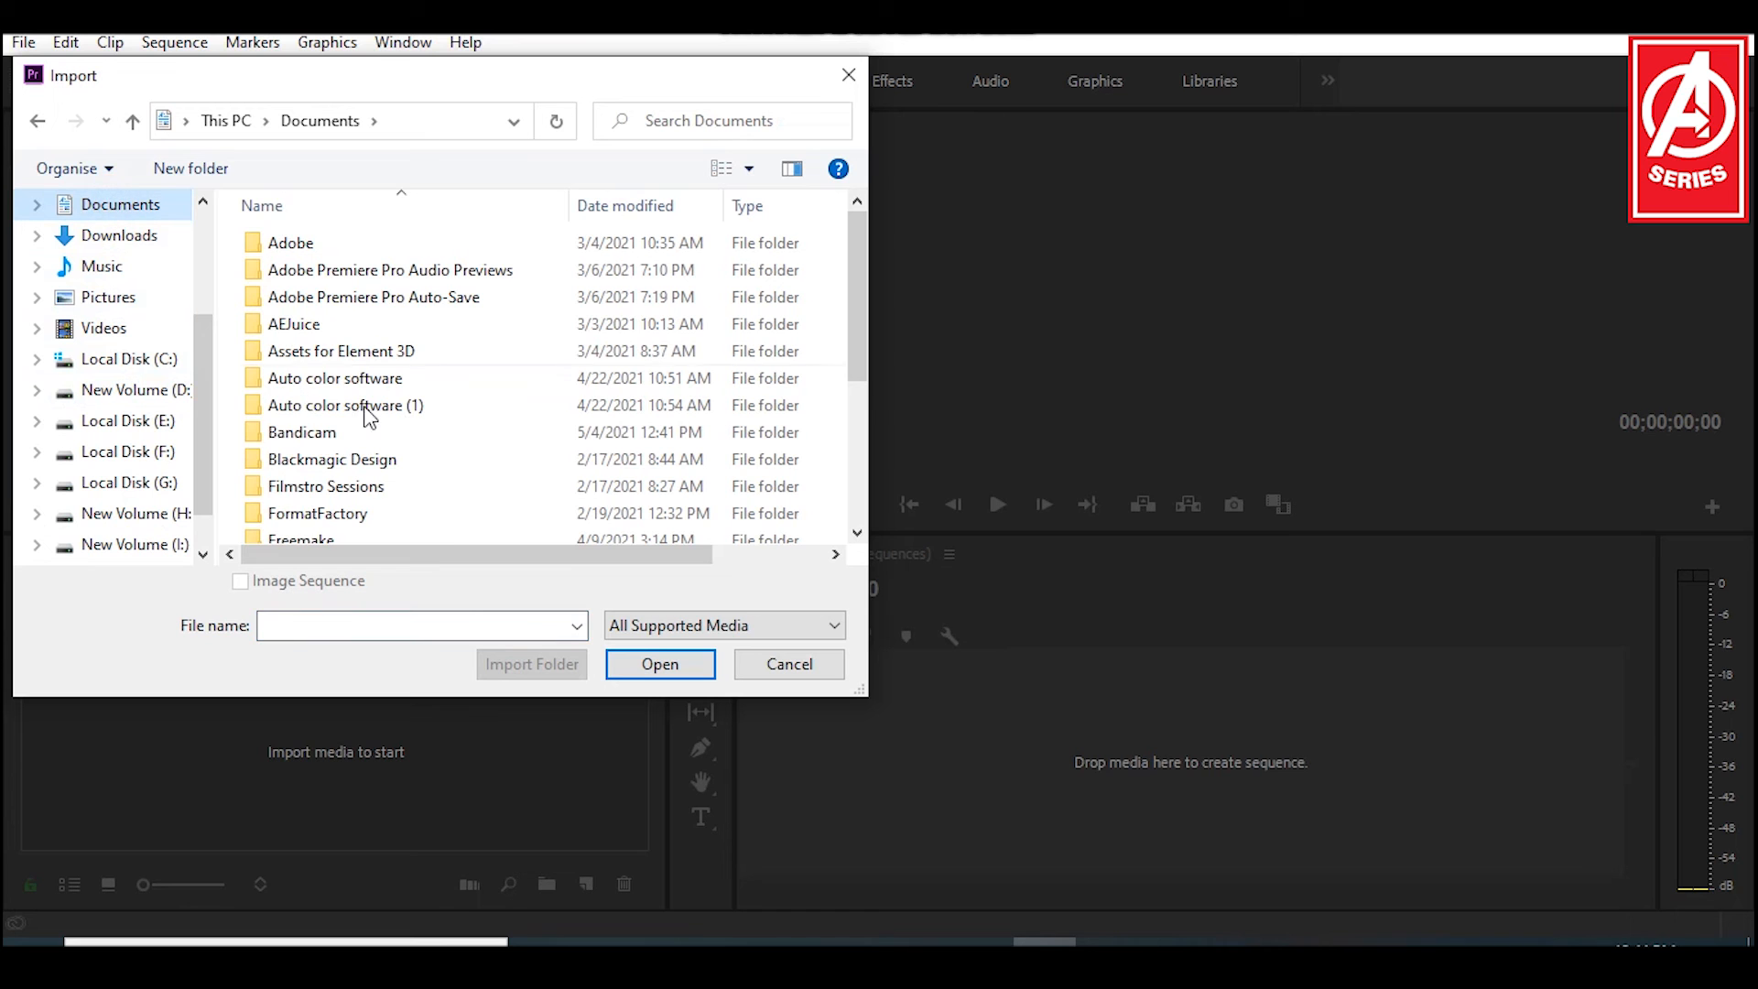
pyautogui.scroll(-3, 366, 421)
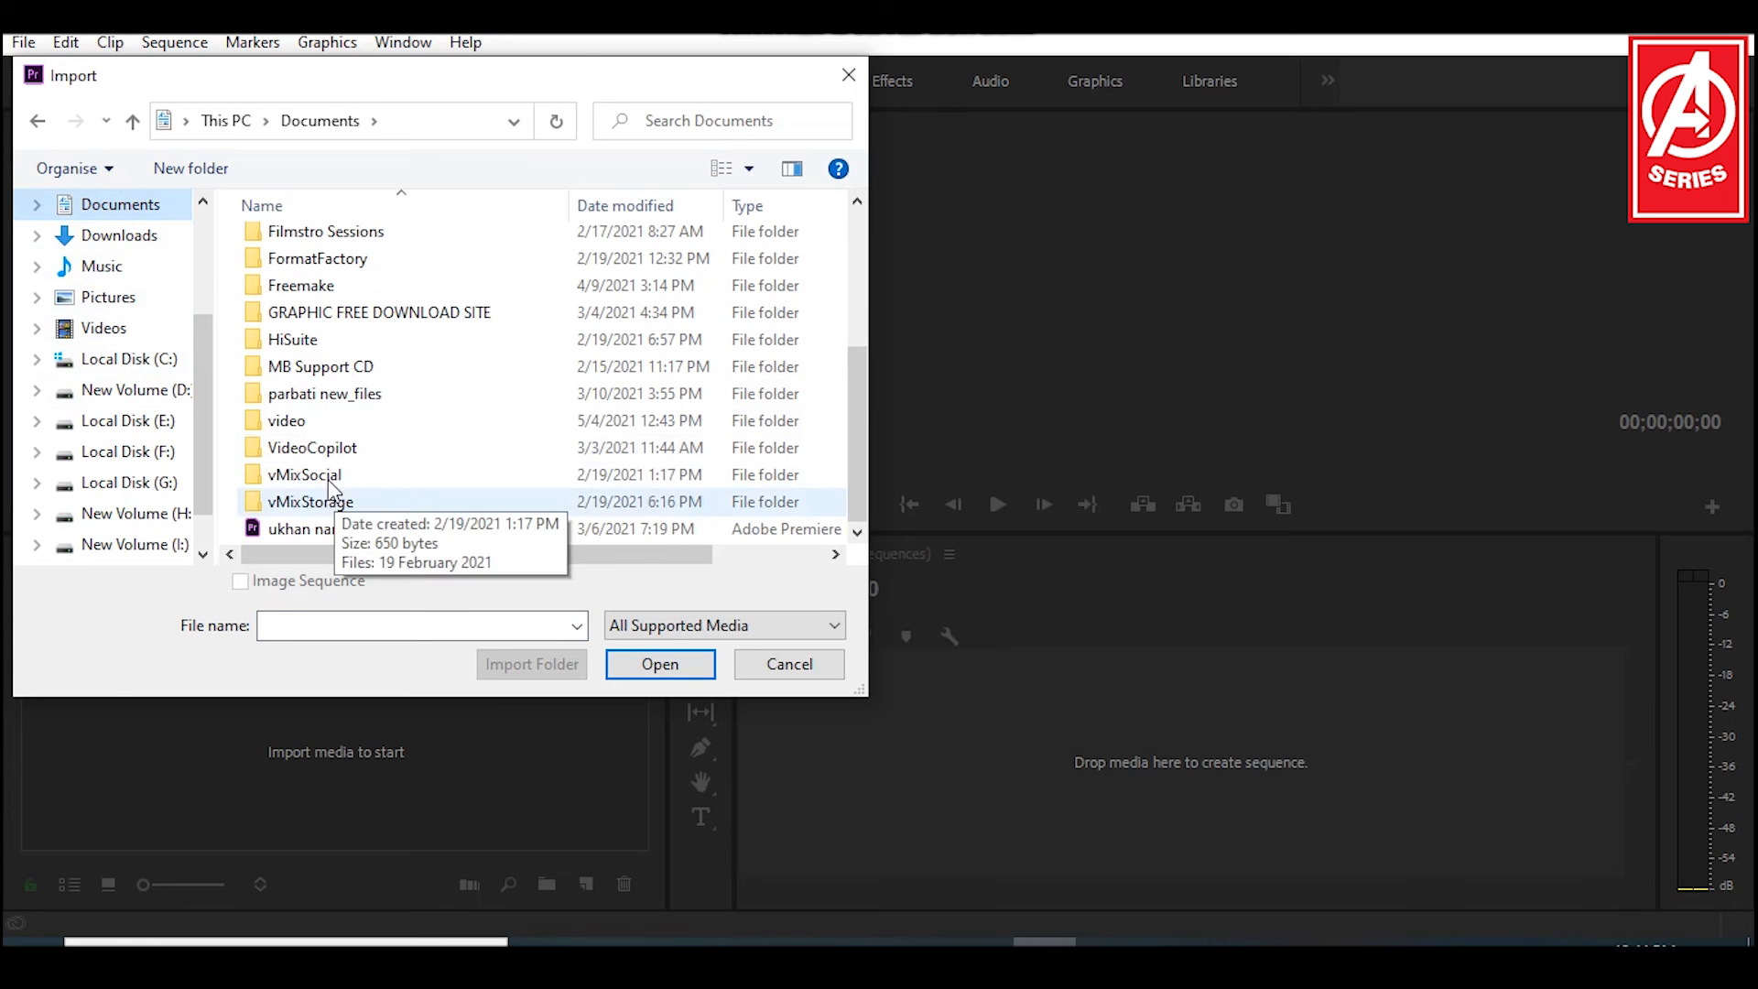
pyautogui.doubleClick(298, 420)
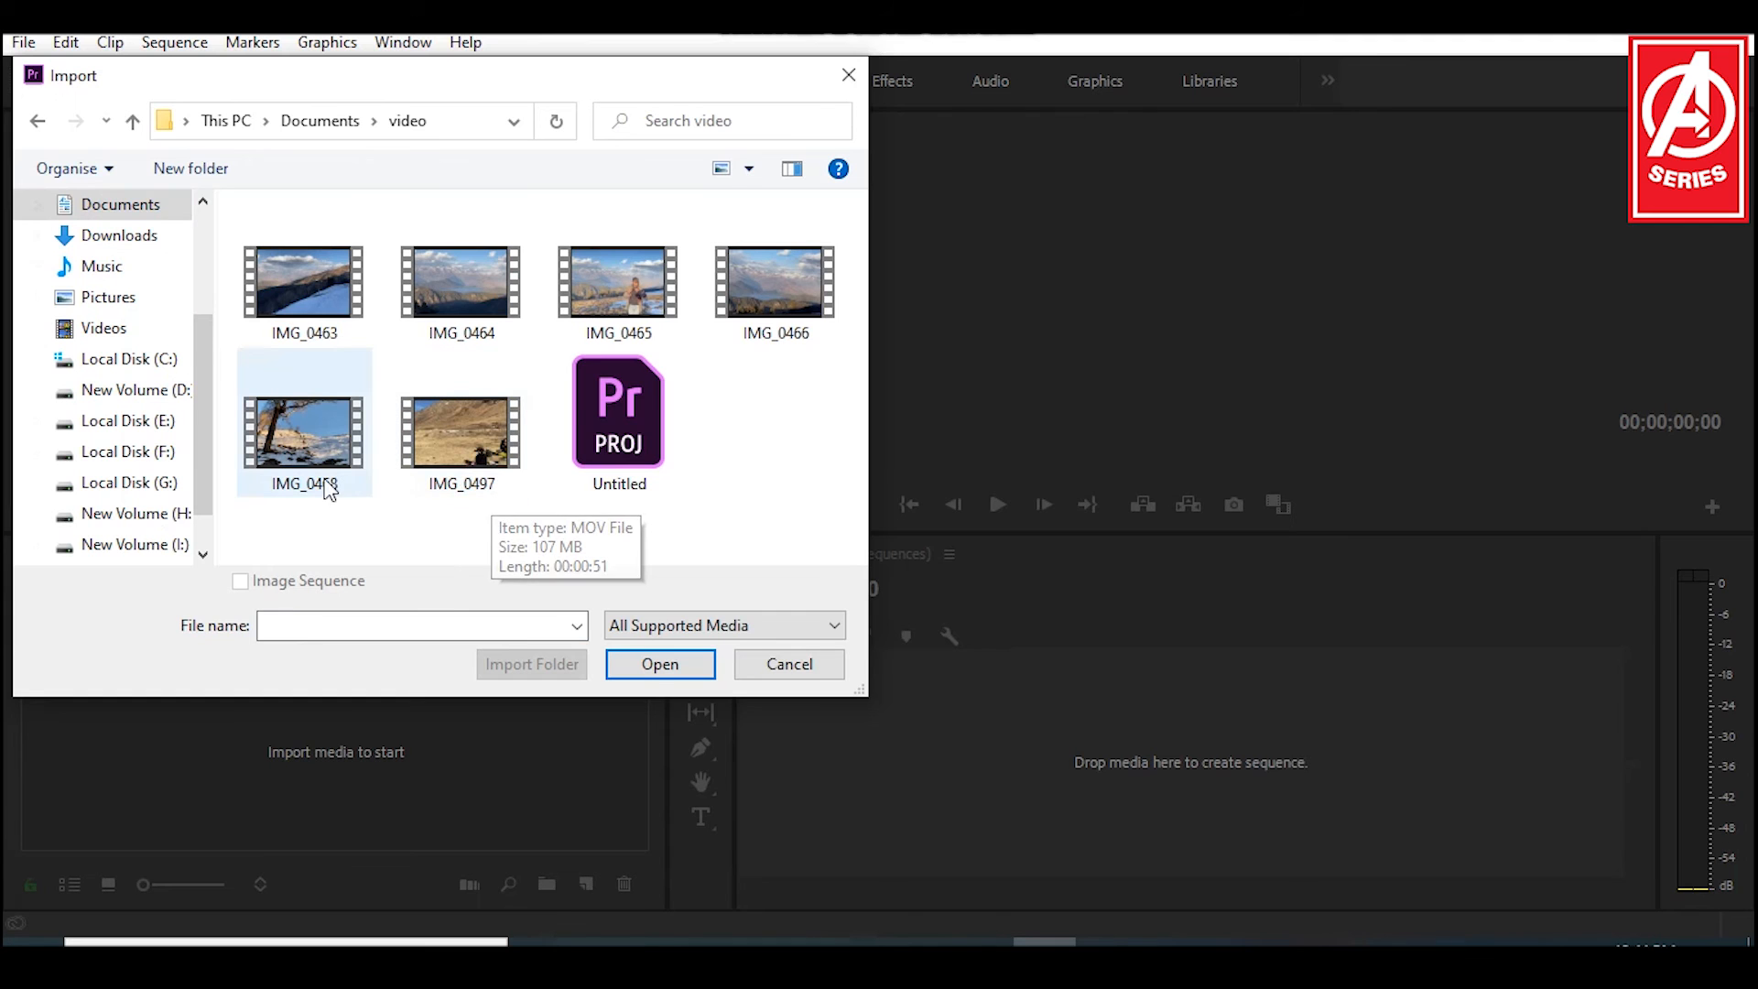
pyautogui.click(297, 443)
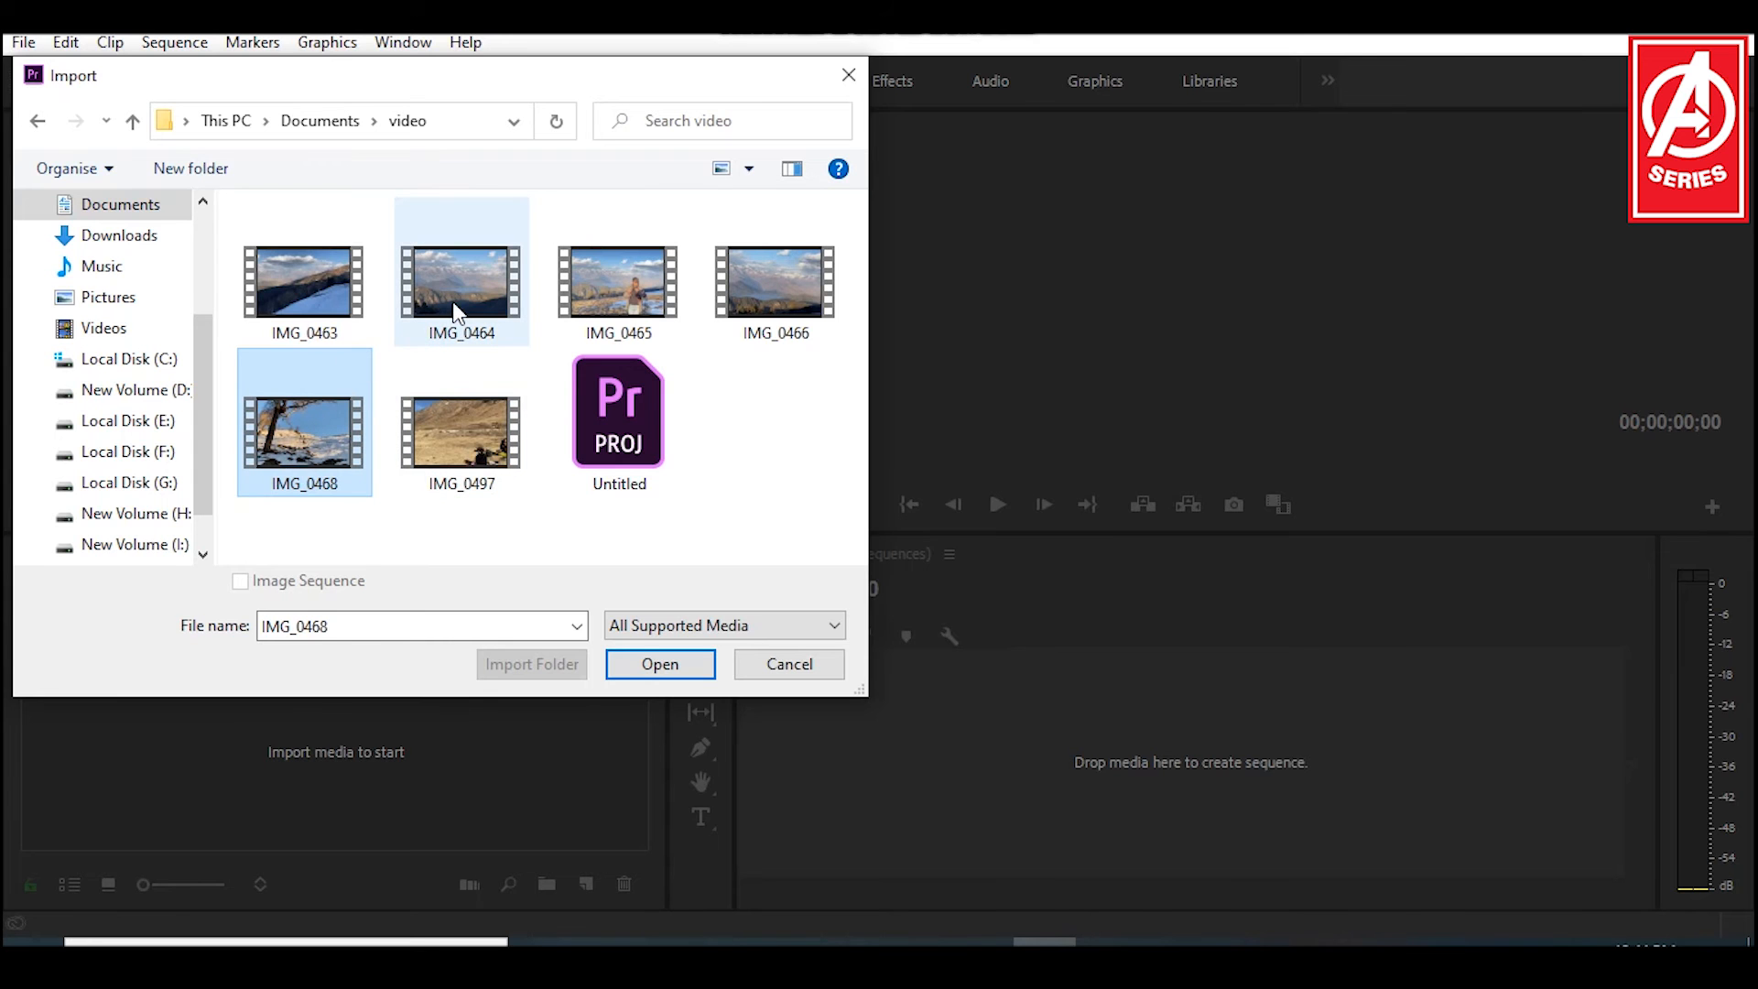
pyautogui.keyDown('ctrl'); pyautogui.click(401, 341); pyautogui.keyUp('ctrl')
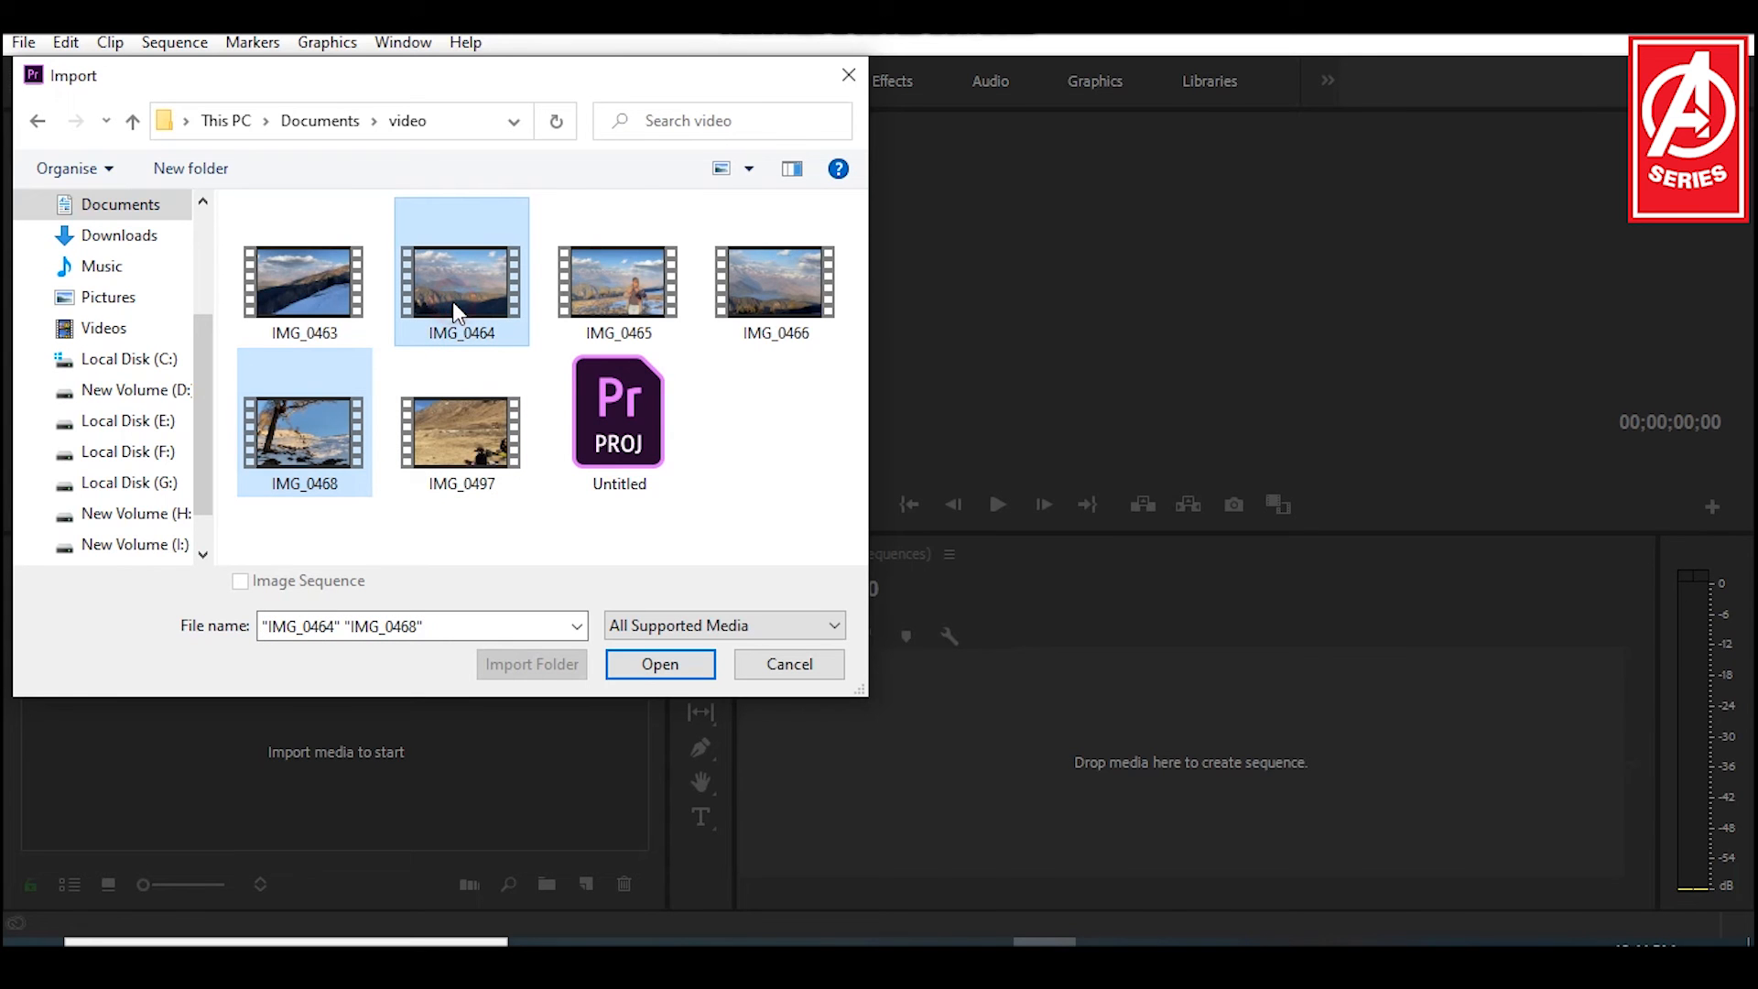
pyautogui.click(648, 666)
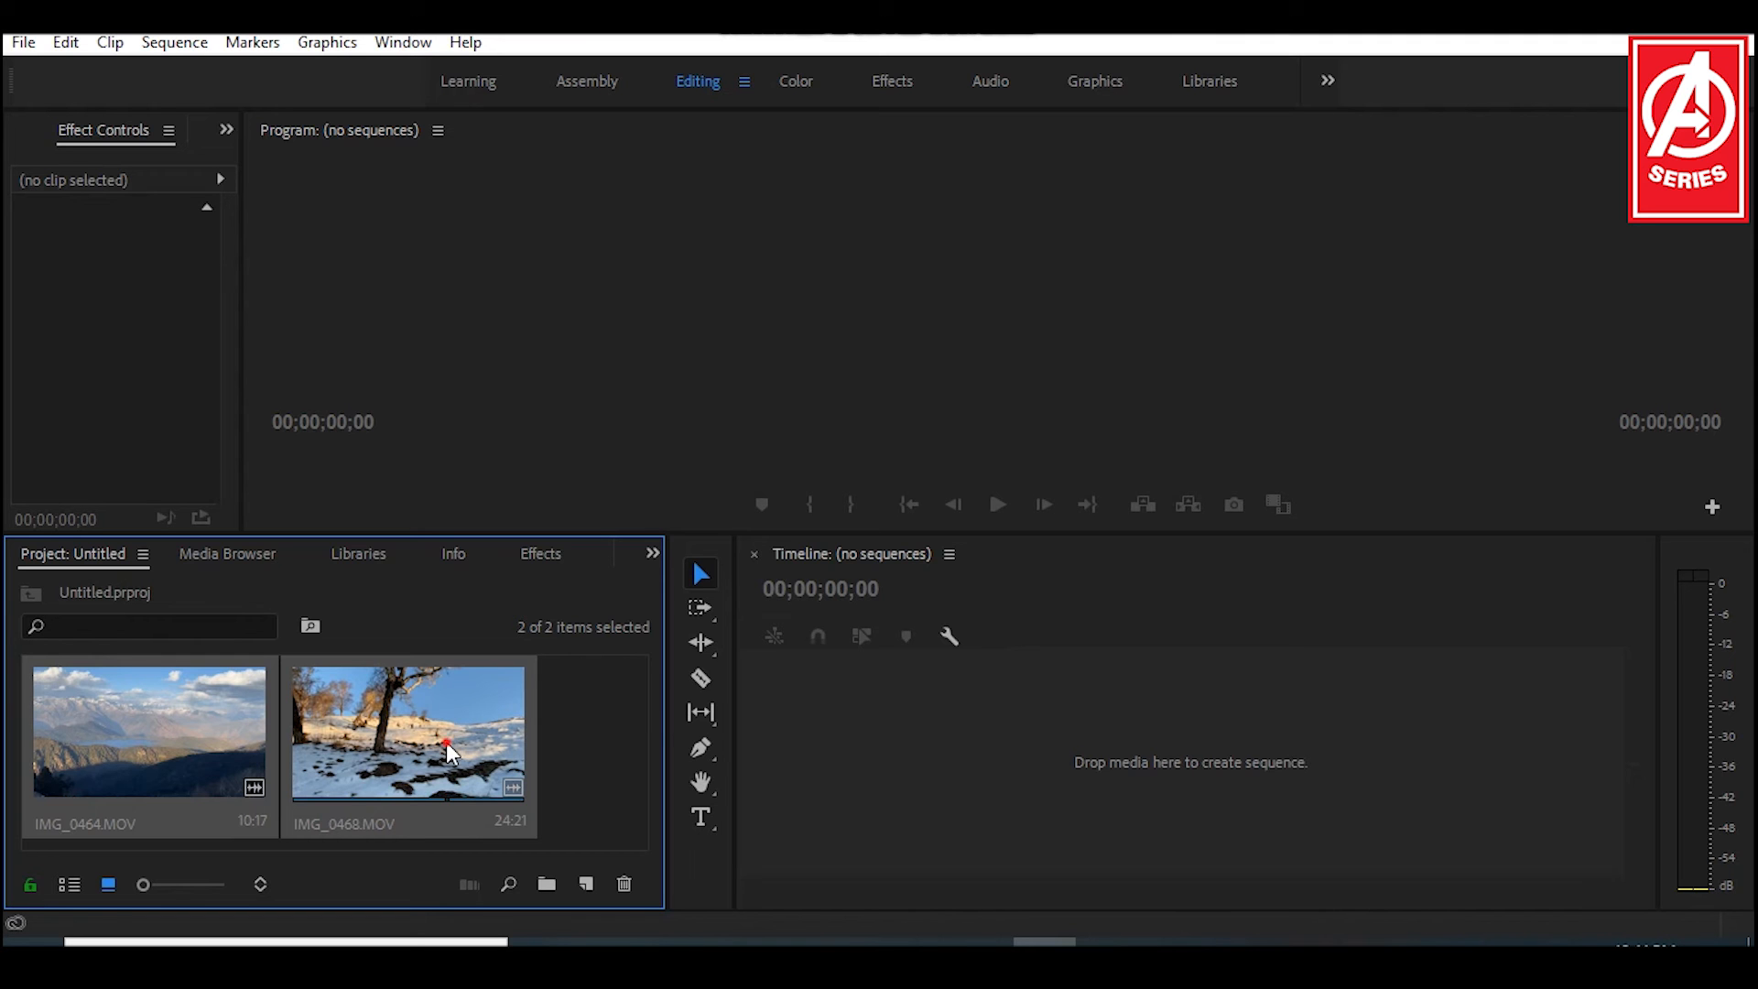
# Step: Create a sequence from the two imported clips and move the playhead to about 00:00:05:26
pyautogui.moveTo(447, 742); pyautogui.dragTo(588, 882)
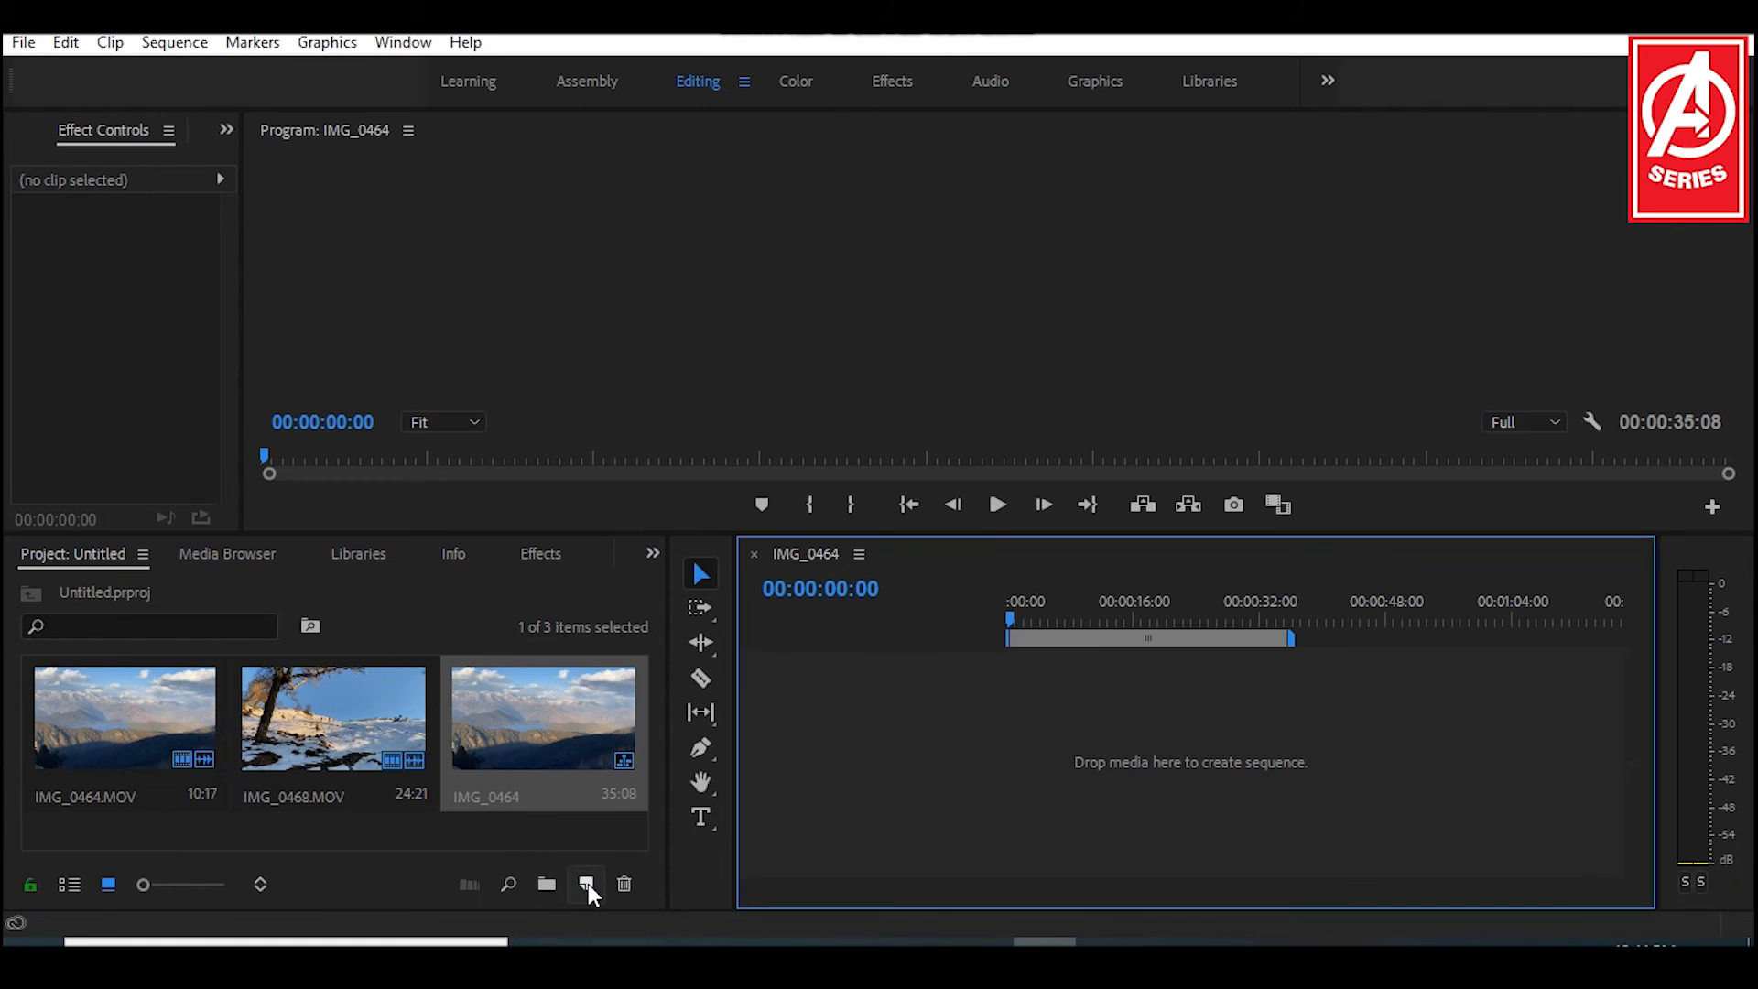
pyautogui.click(1070, 618)
pyautogui.moveTo(1070, 618); pyautogui.dragTo(1091, 621)
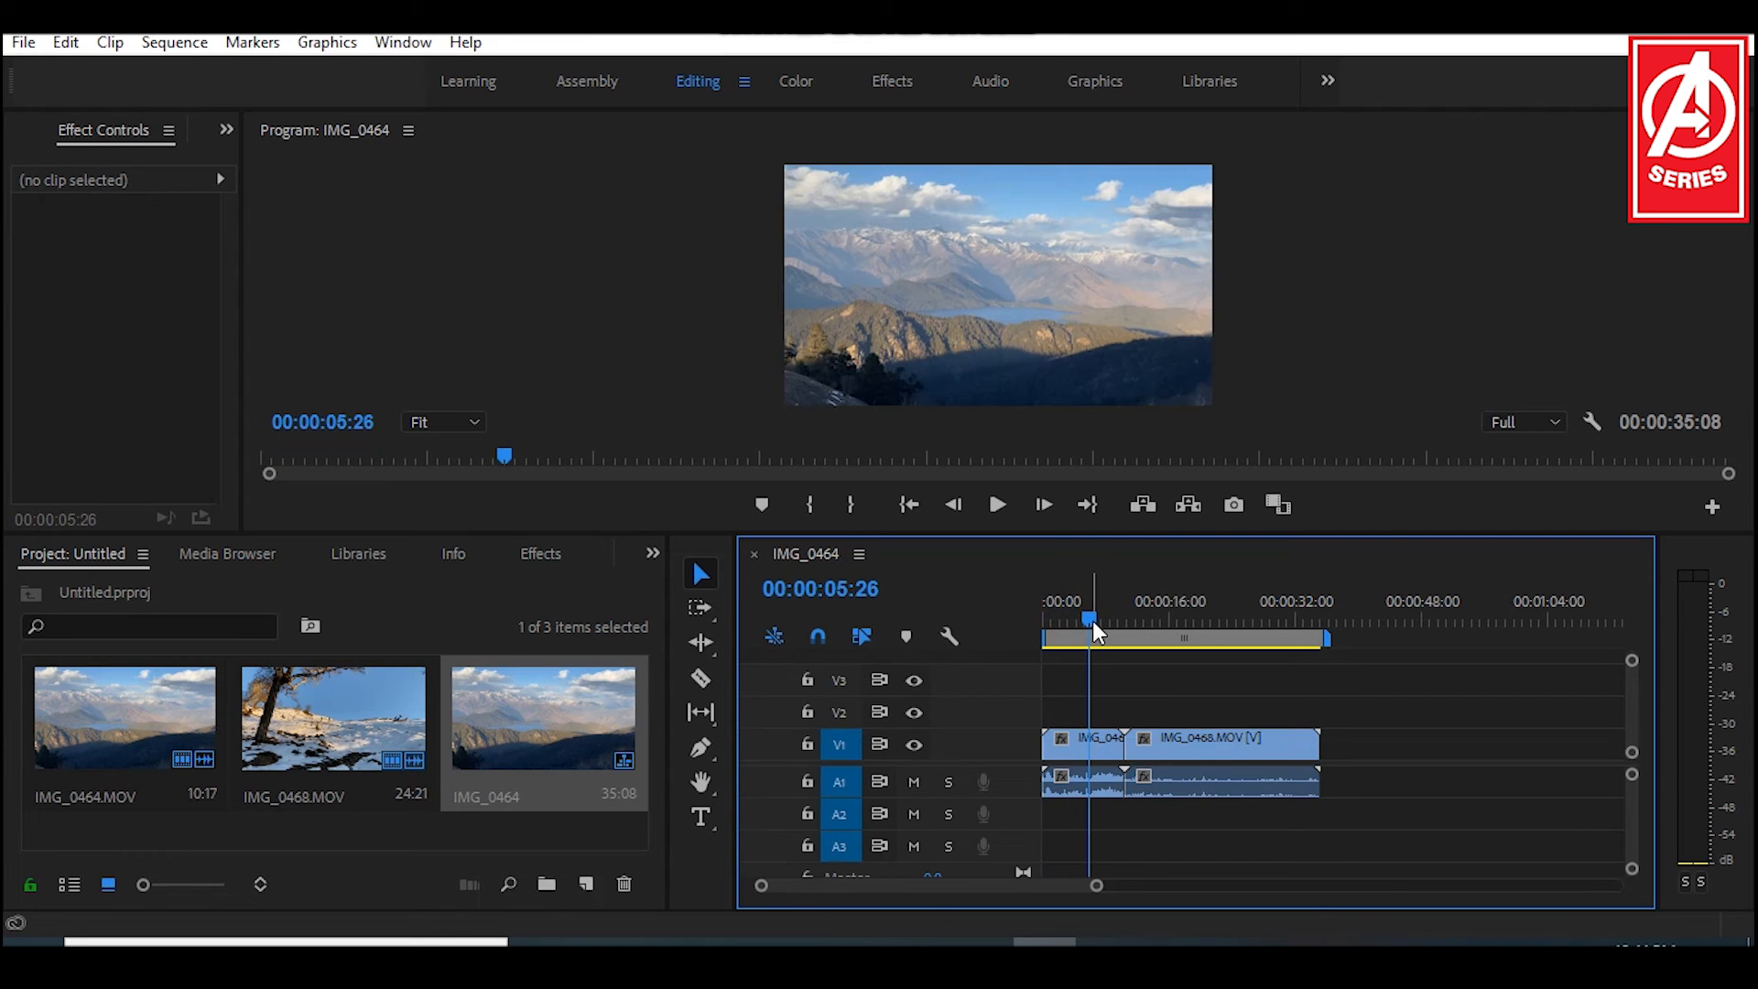
pyautogui.click(1091, 615)
pyautogui.hotkey('ctrl', 'm')
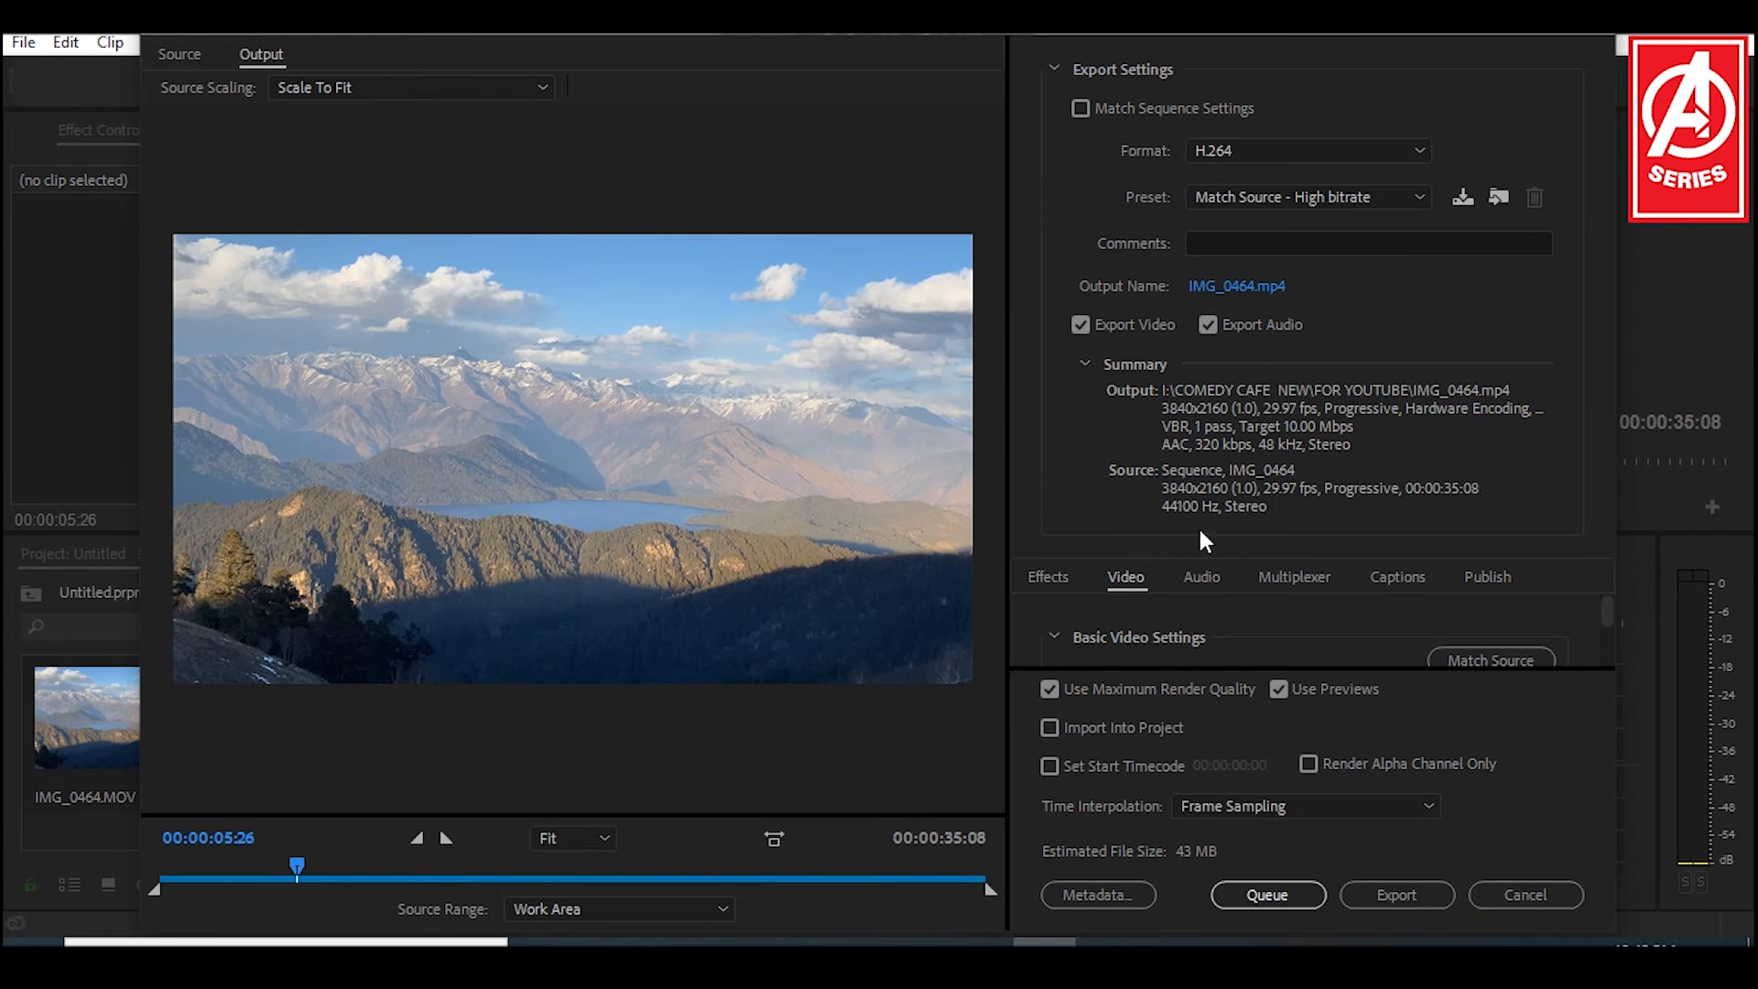
pyautogui.click(1526, 894)
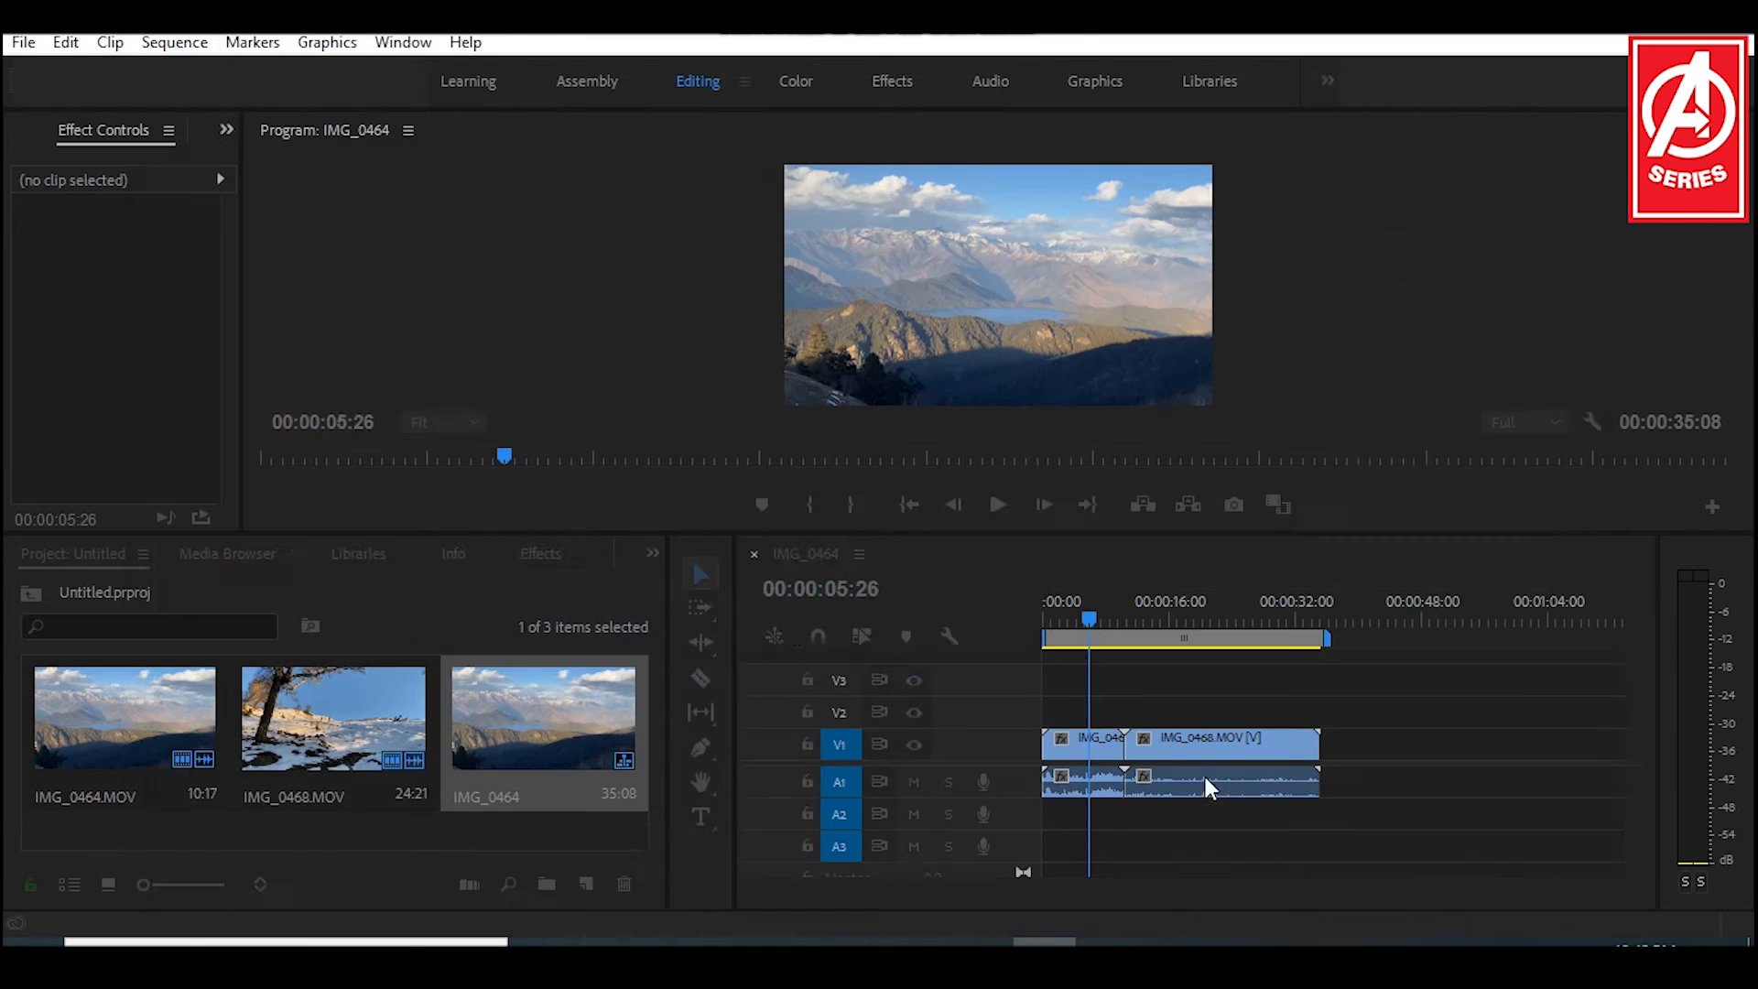
pyautogui.click(1092, 614)
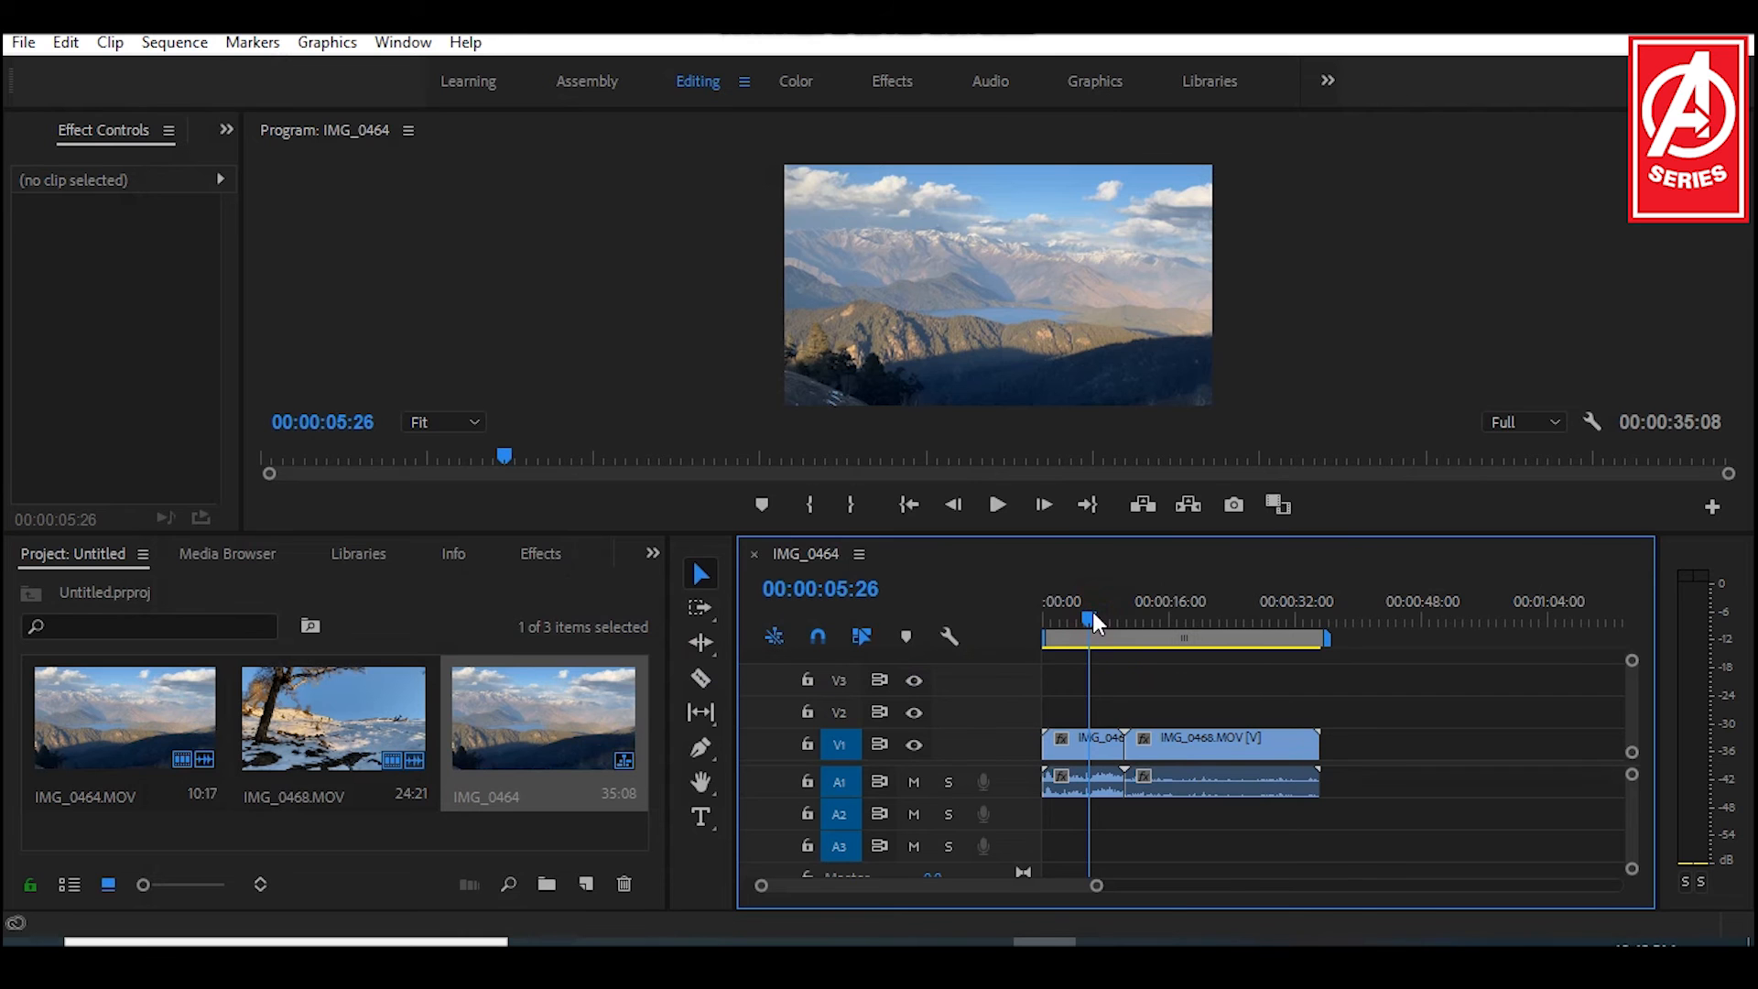
pyautogui.click(563, 815)
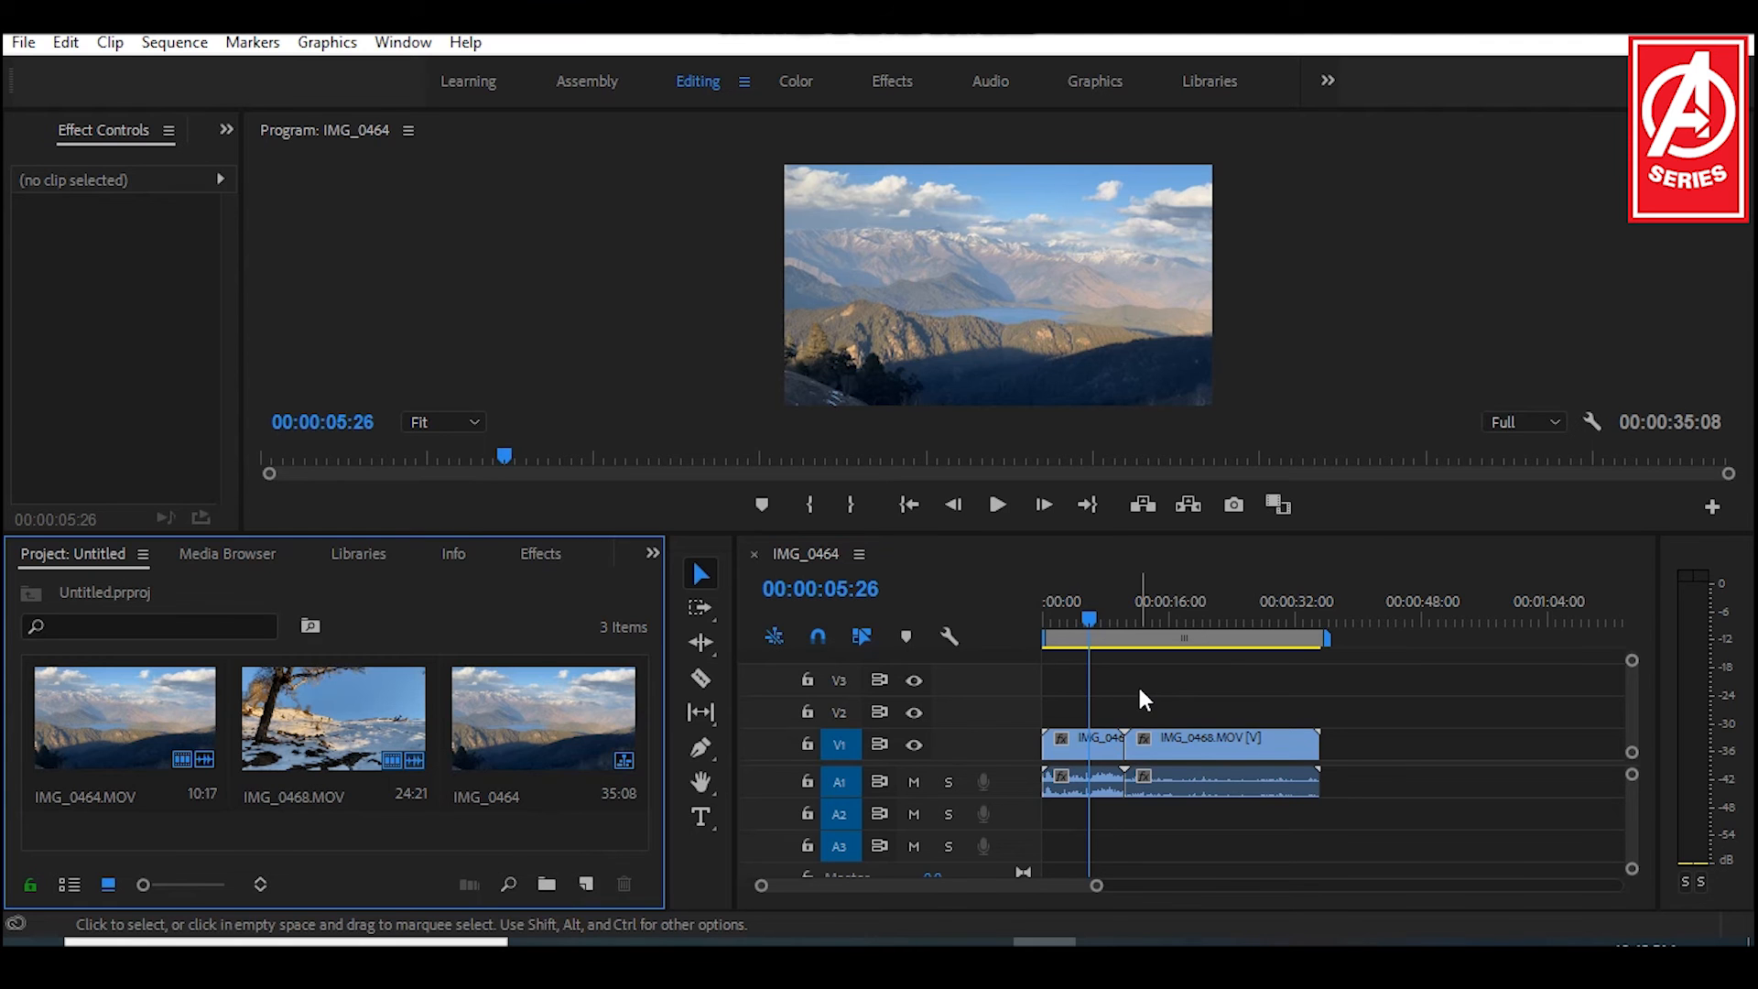
pyautogui.click(1091, 610)
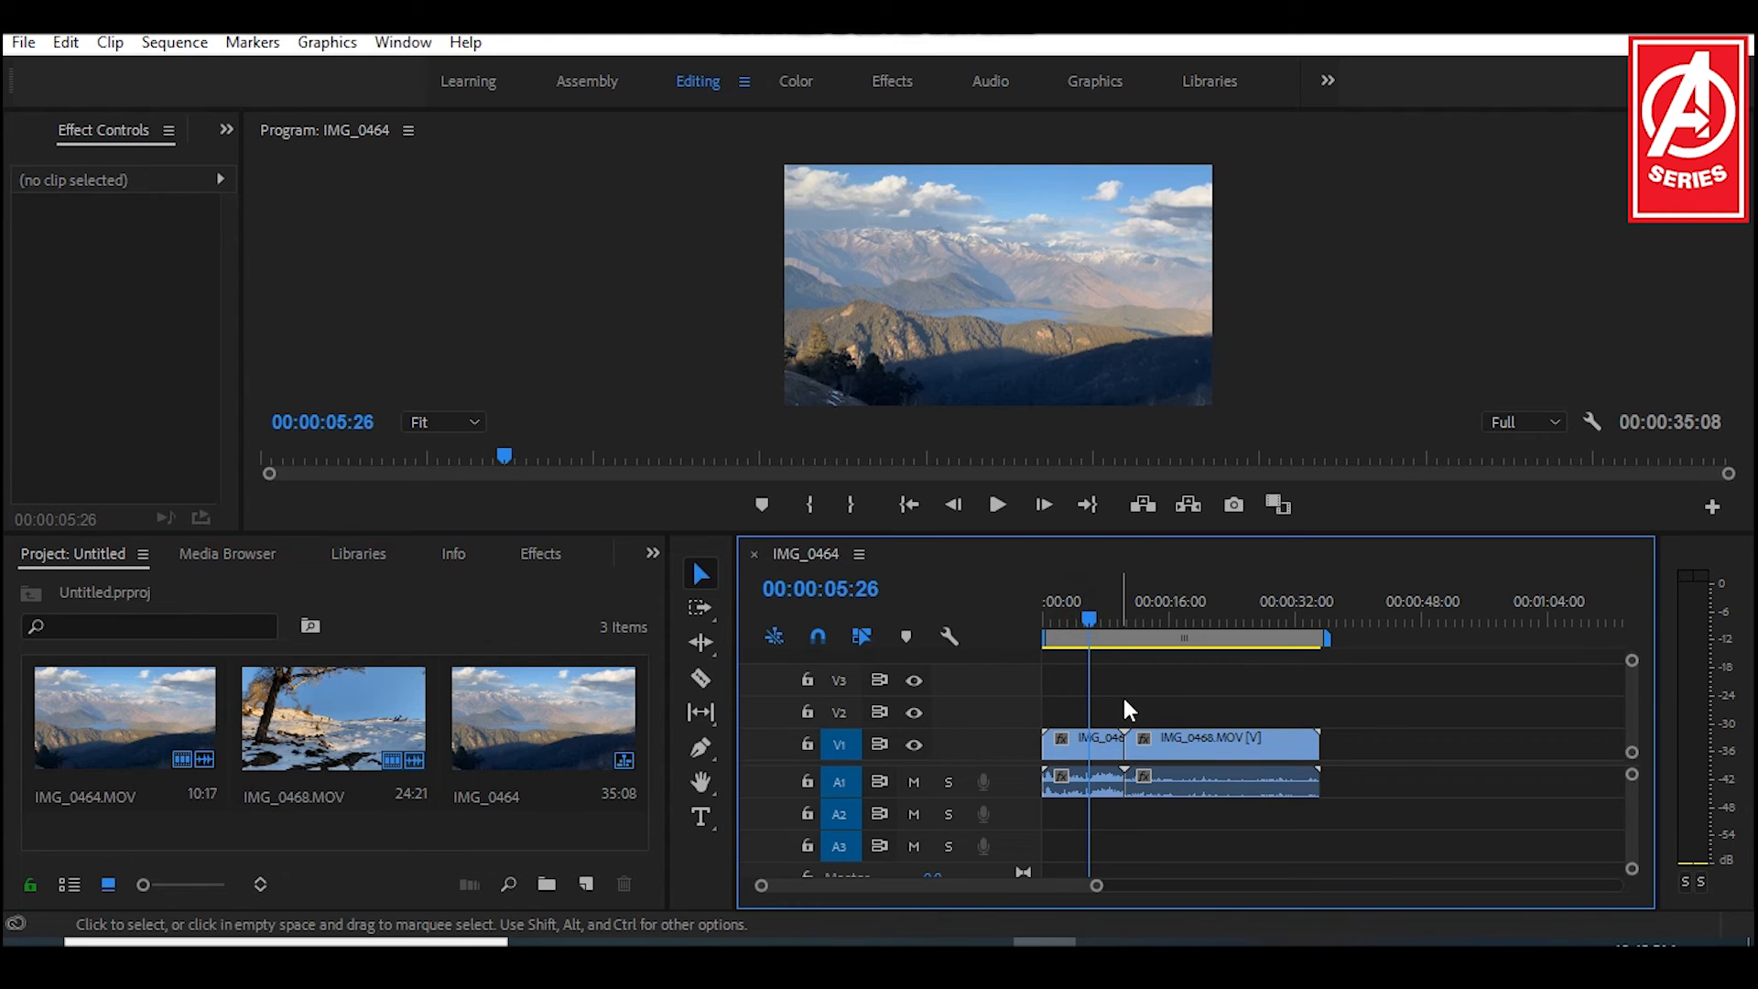
# Step: Move the IMG_0468 clip about 6 seconds later in the sequence and place the playhead at 00:00:00:10
pyautogui.moveTo(1172, 744); pyautogui.dragTo(1222, 744)
pyautogui.moveTo(1095, 618); pyautogui.dragTo(1051, 618)
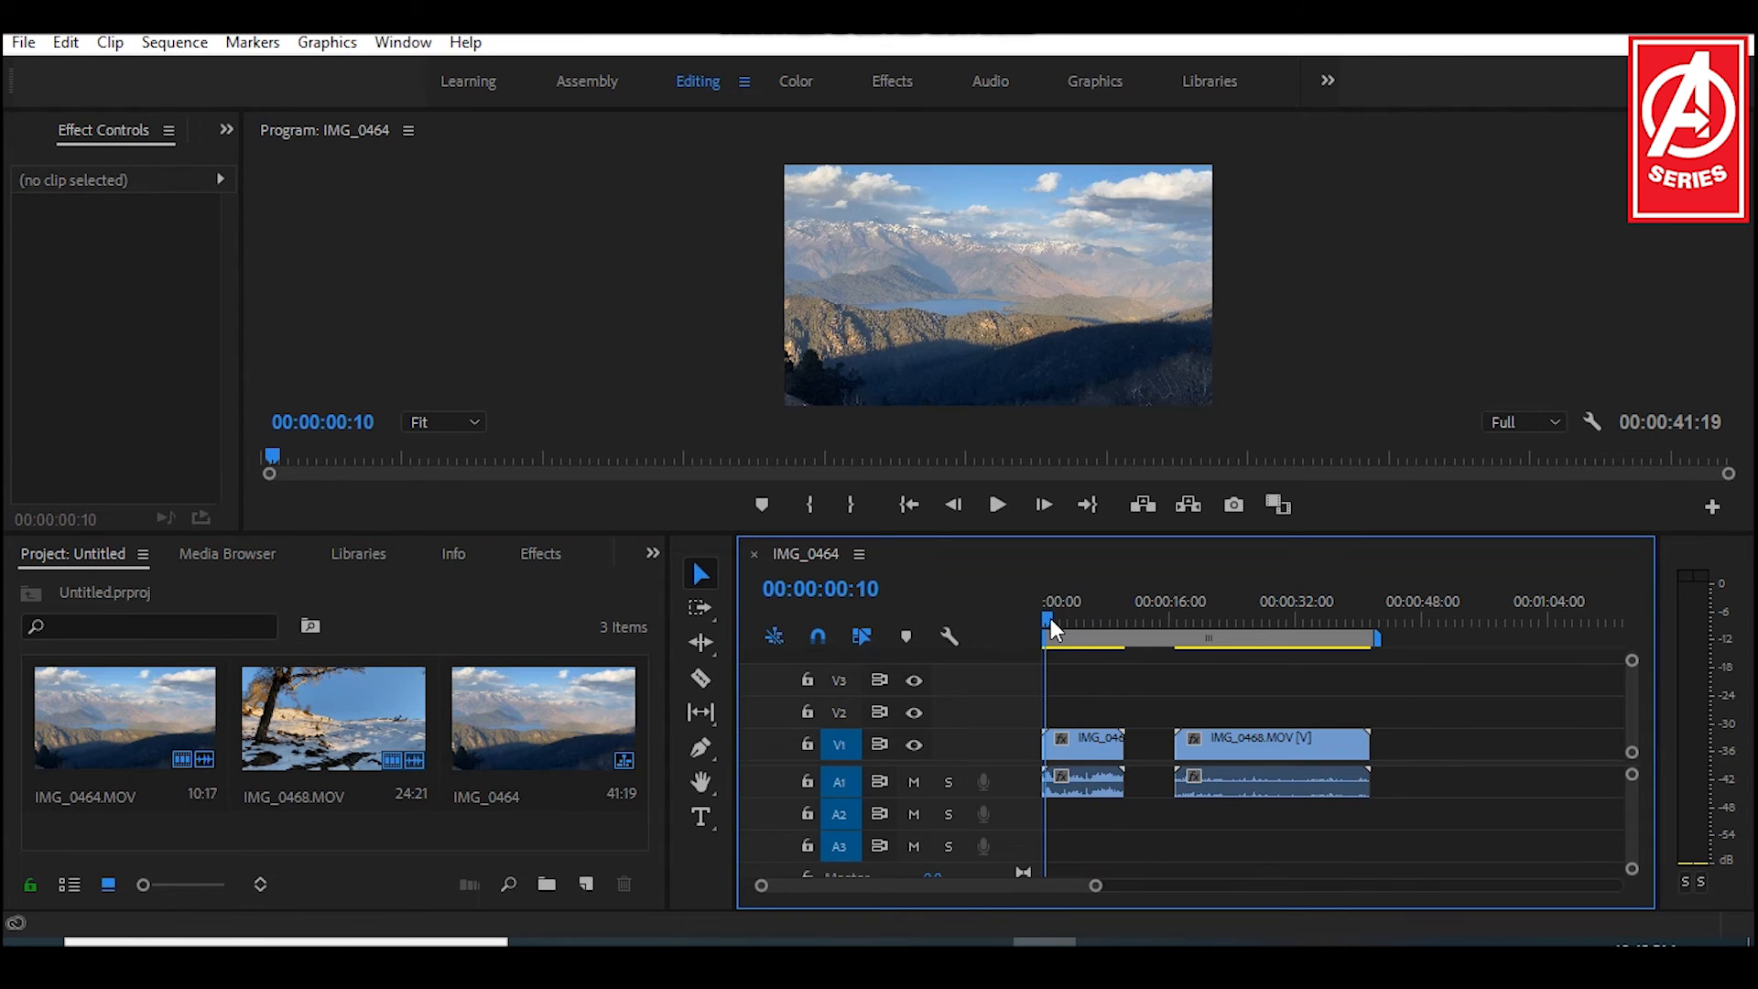
# Step: Examine the clips around the playhead at closer and wider timeline zoom levels
pyautogui.press('=')
pyautogui.press('=')
pyautogui.press('=')
pyautogui.press('=')
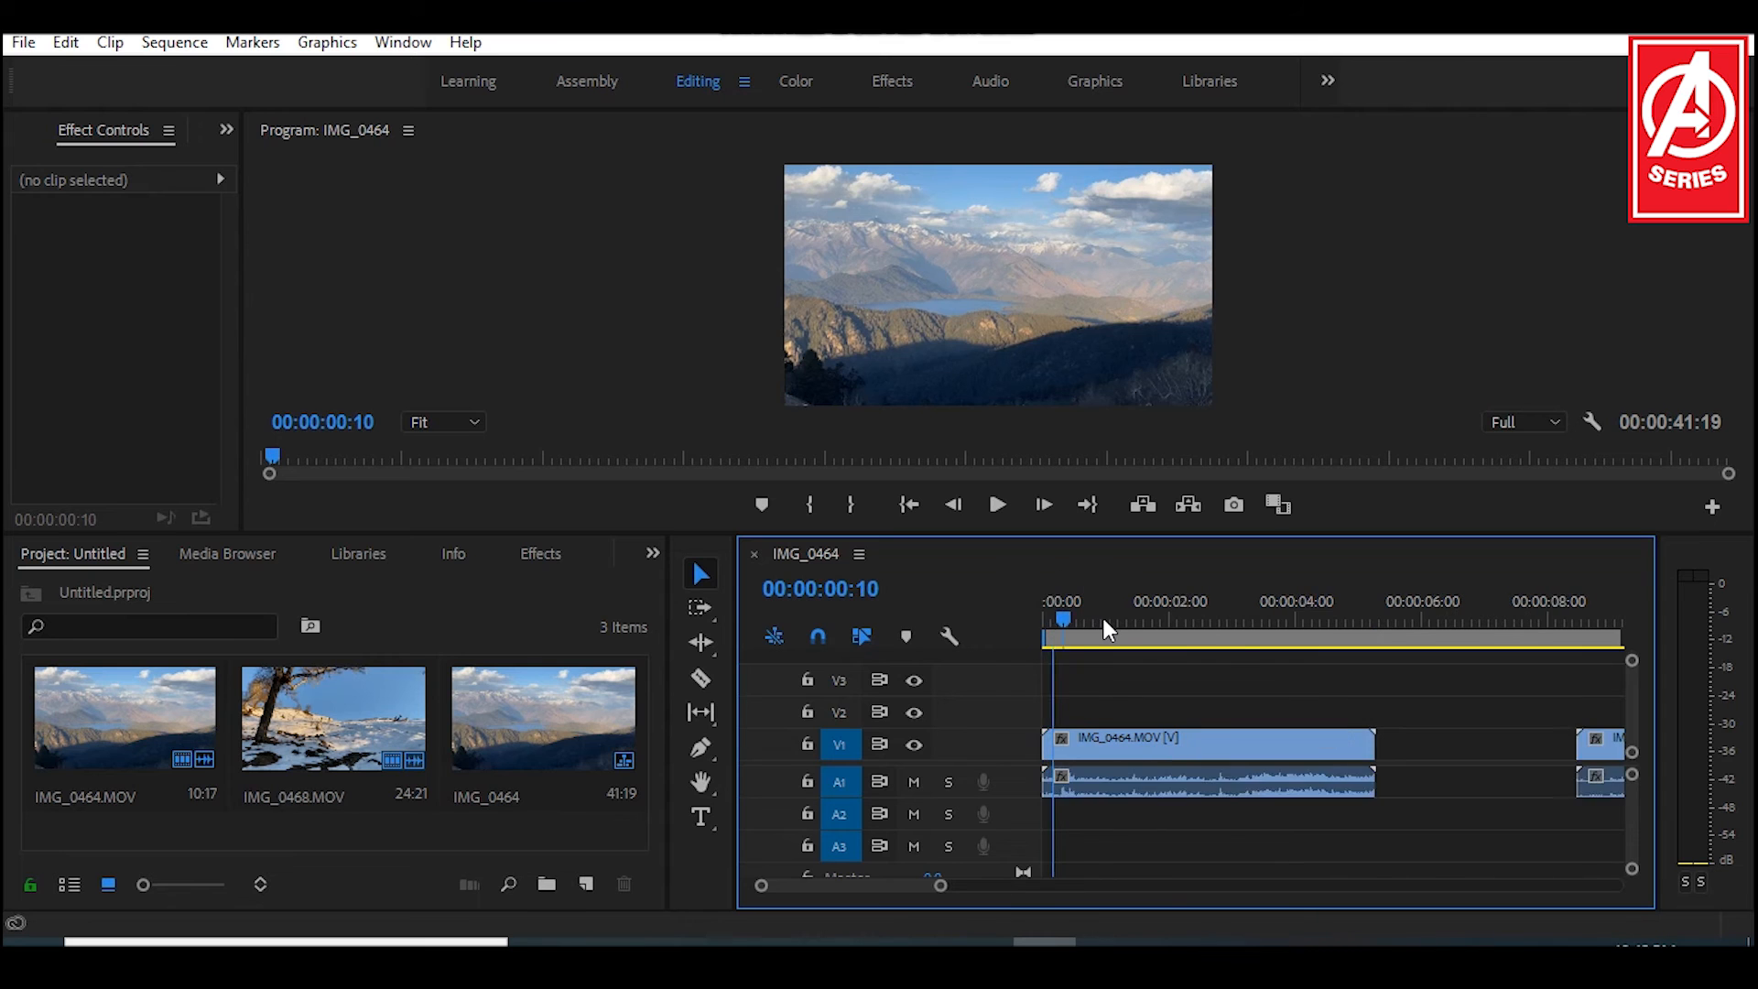
pyautogui.press('-')
pyautogui.press('-')
pyautogui.press('-')
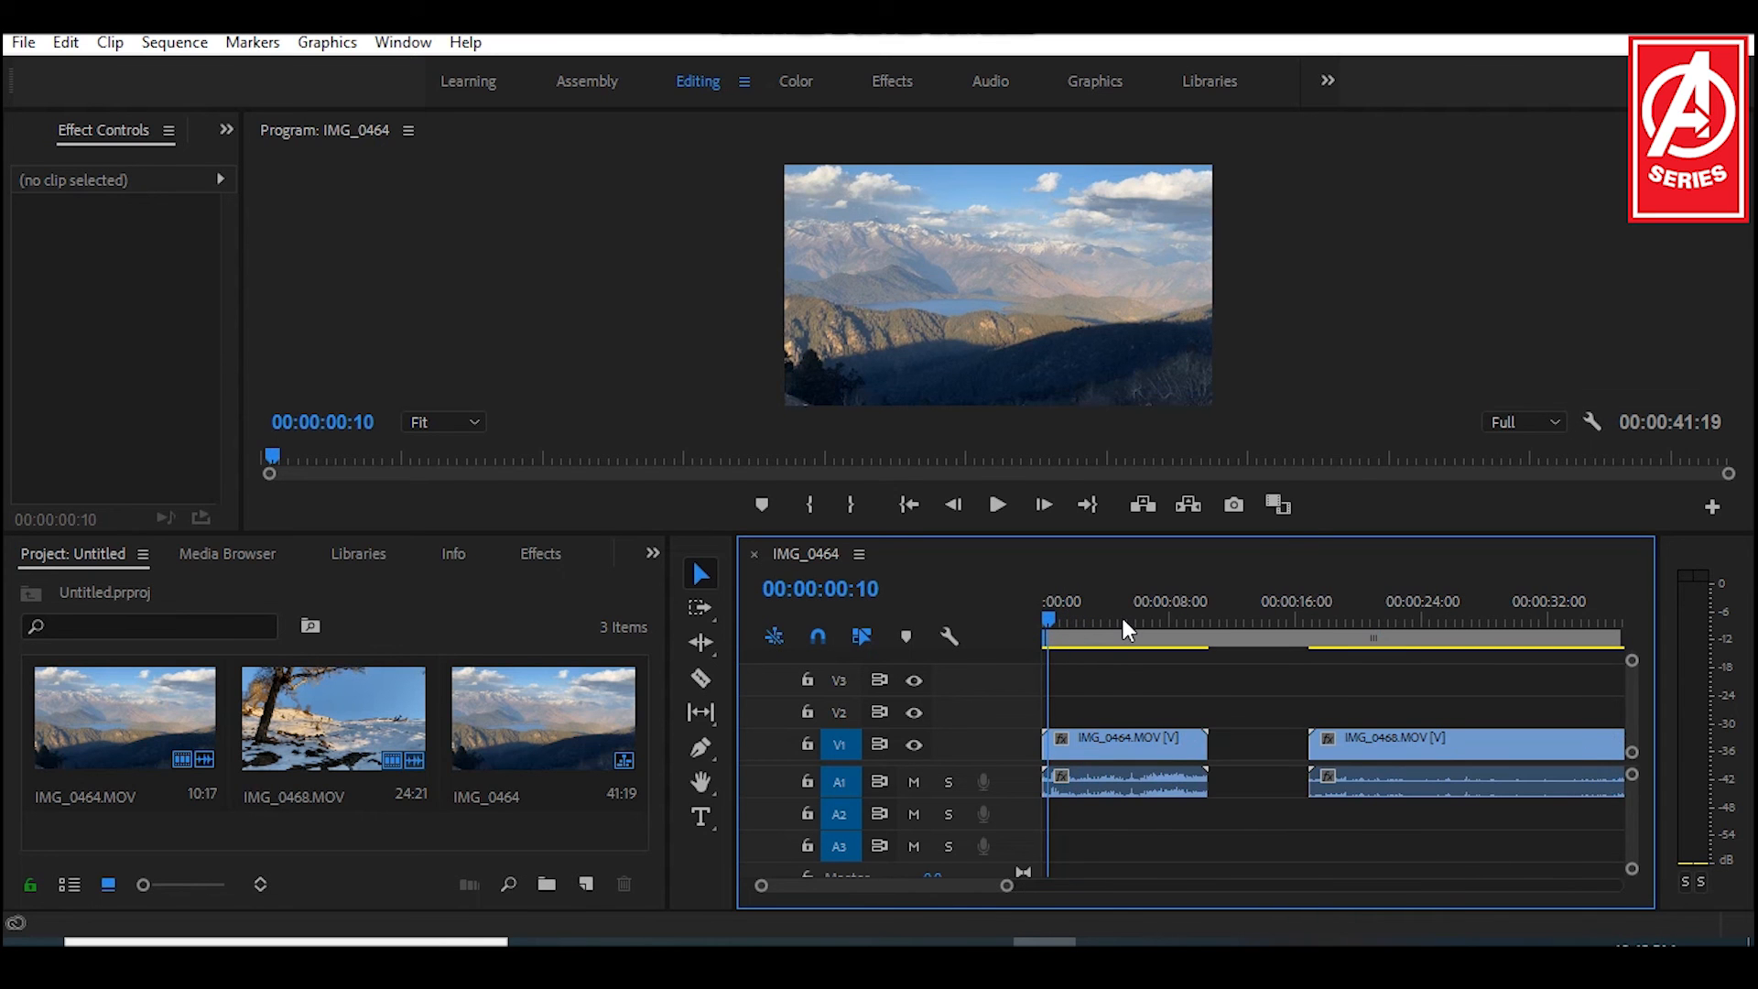
pyautogui.press('=')
pyautogui.press('=')
pyautogui.press('=')
pyautogui.press('=')
pyautogui.press('=')
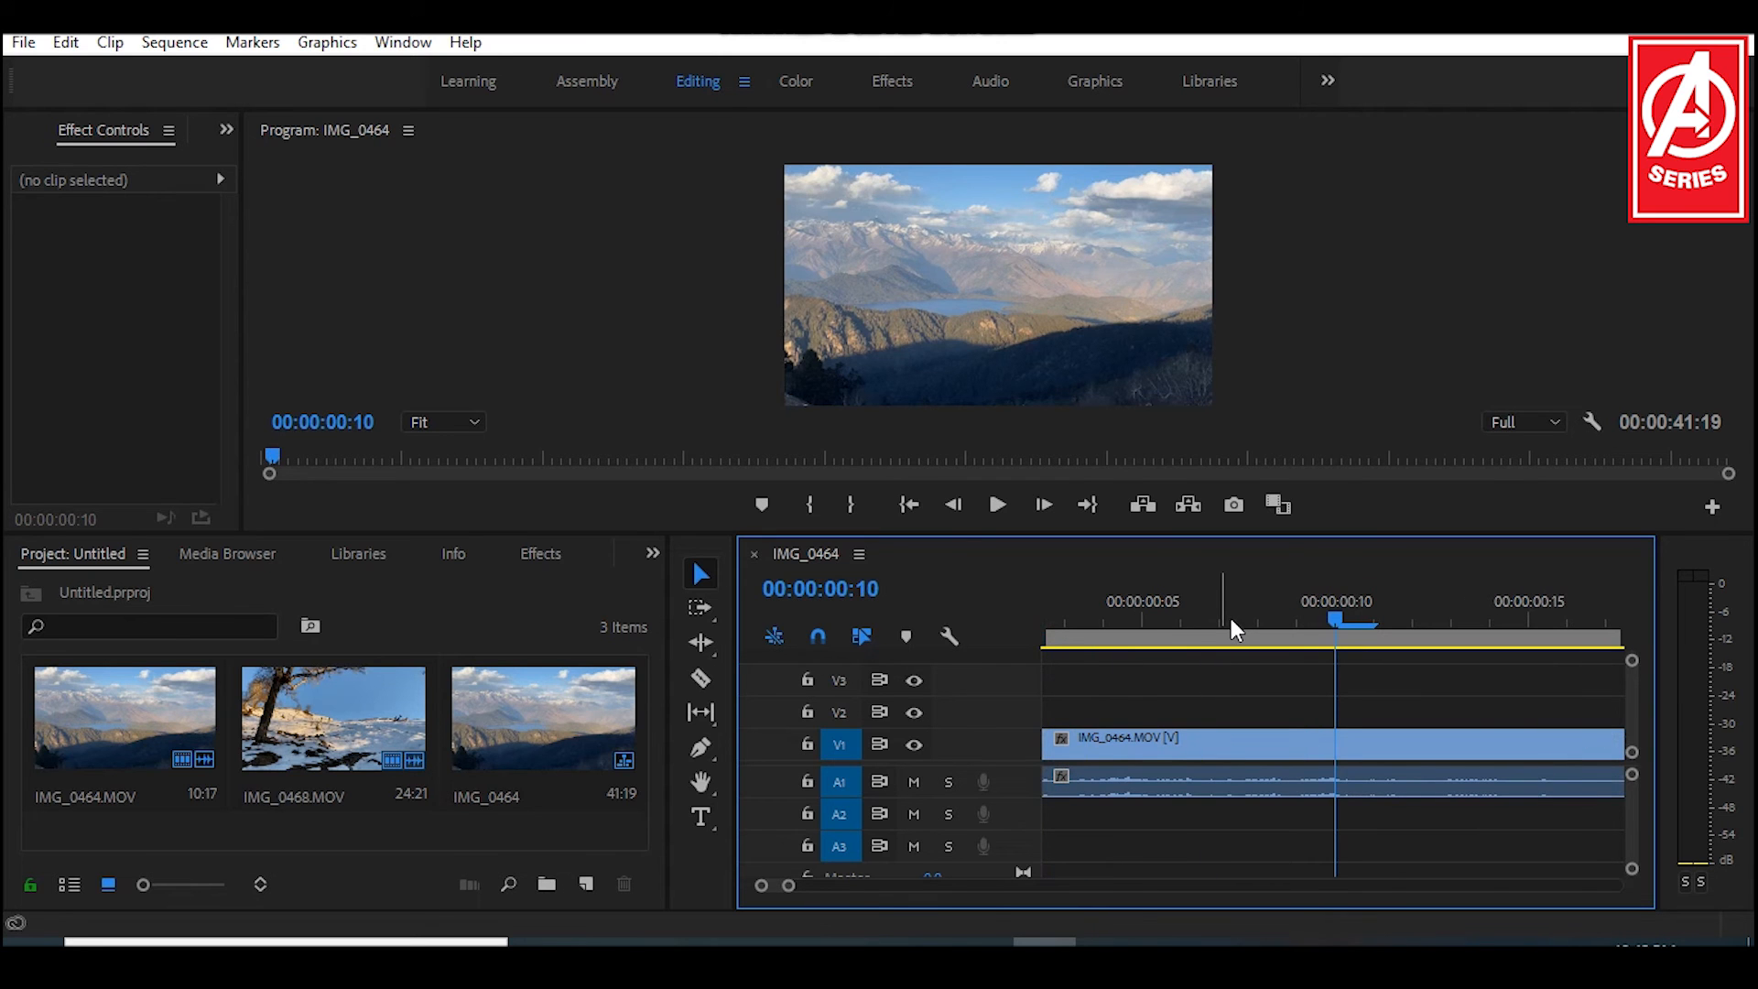
pyautogui.press('-')
pyautogui.press('-')
pyautogui.press('-')
pyautogui.press('-')
pyautogui.press('-')
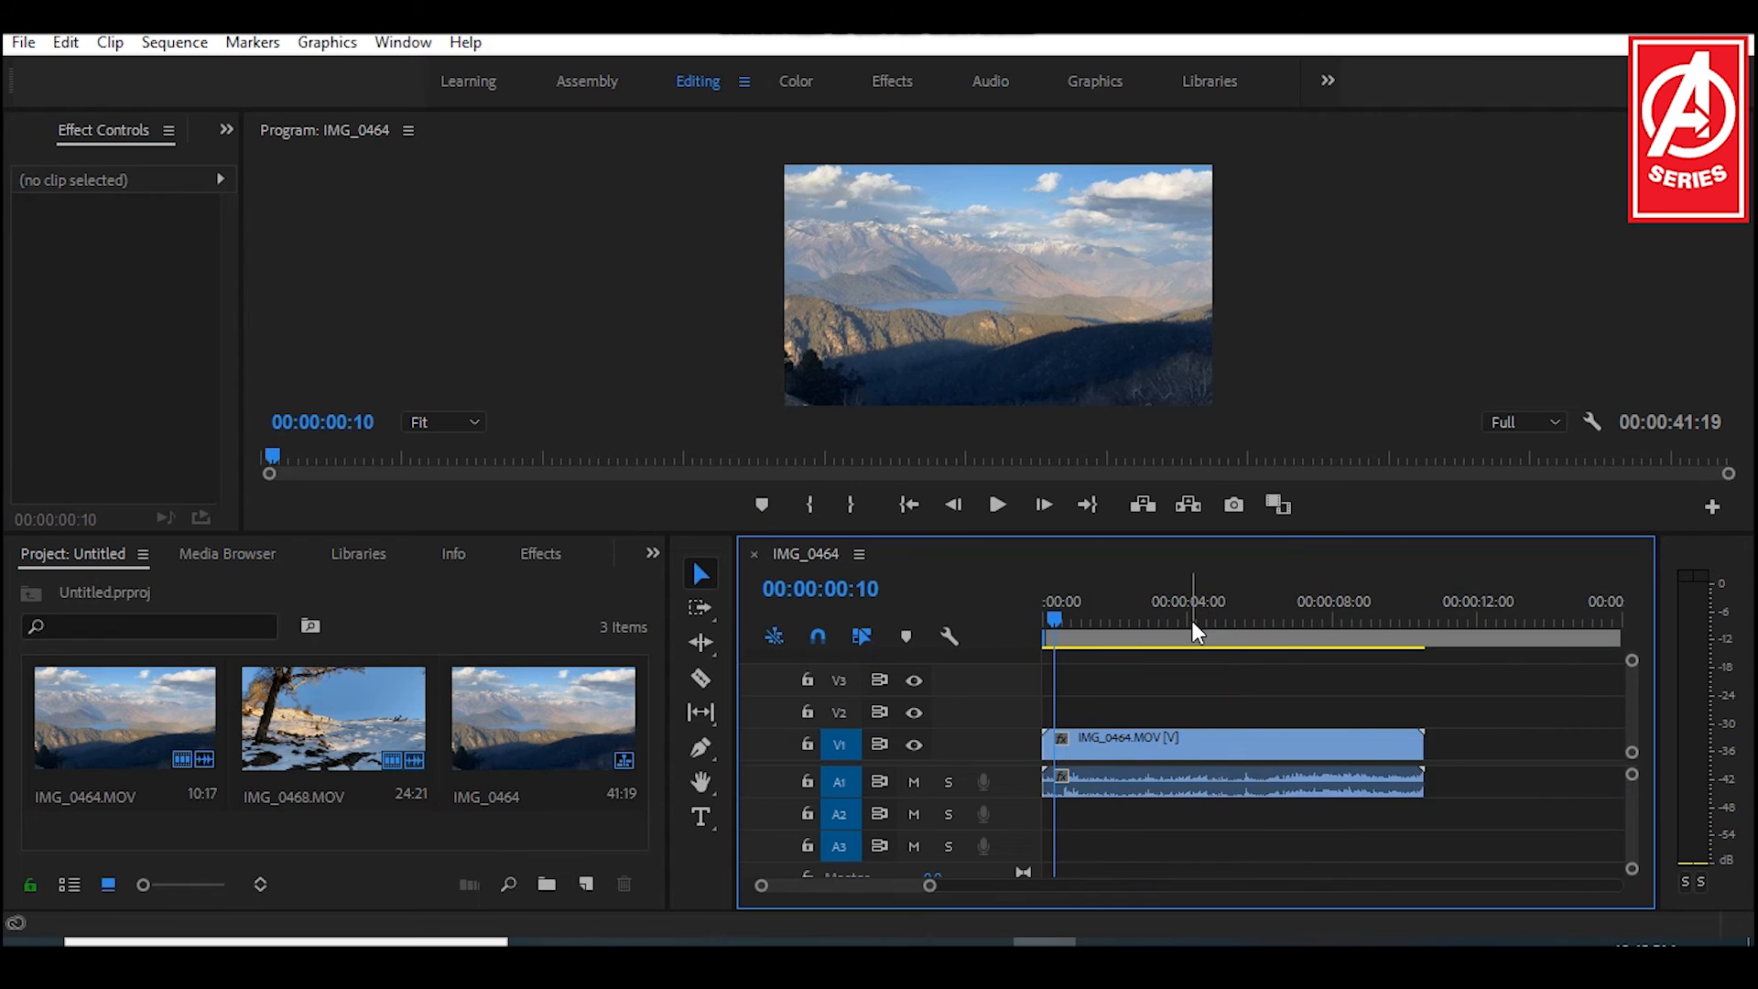
pyautogui.press('=')
pyautogui.press('=')
pyautogui.press('=')
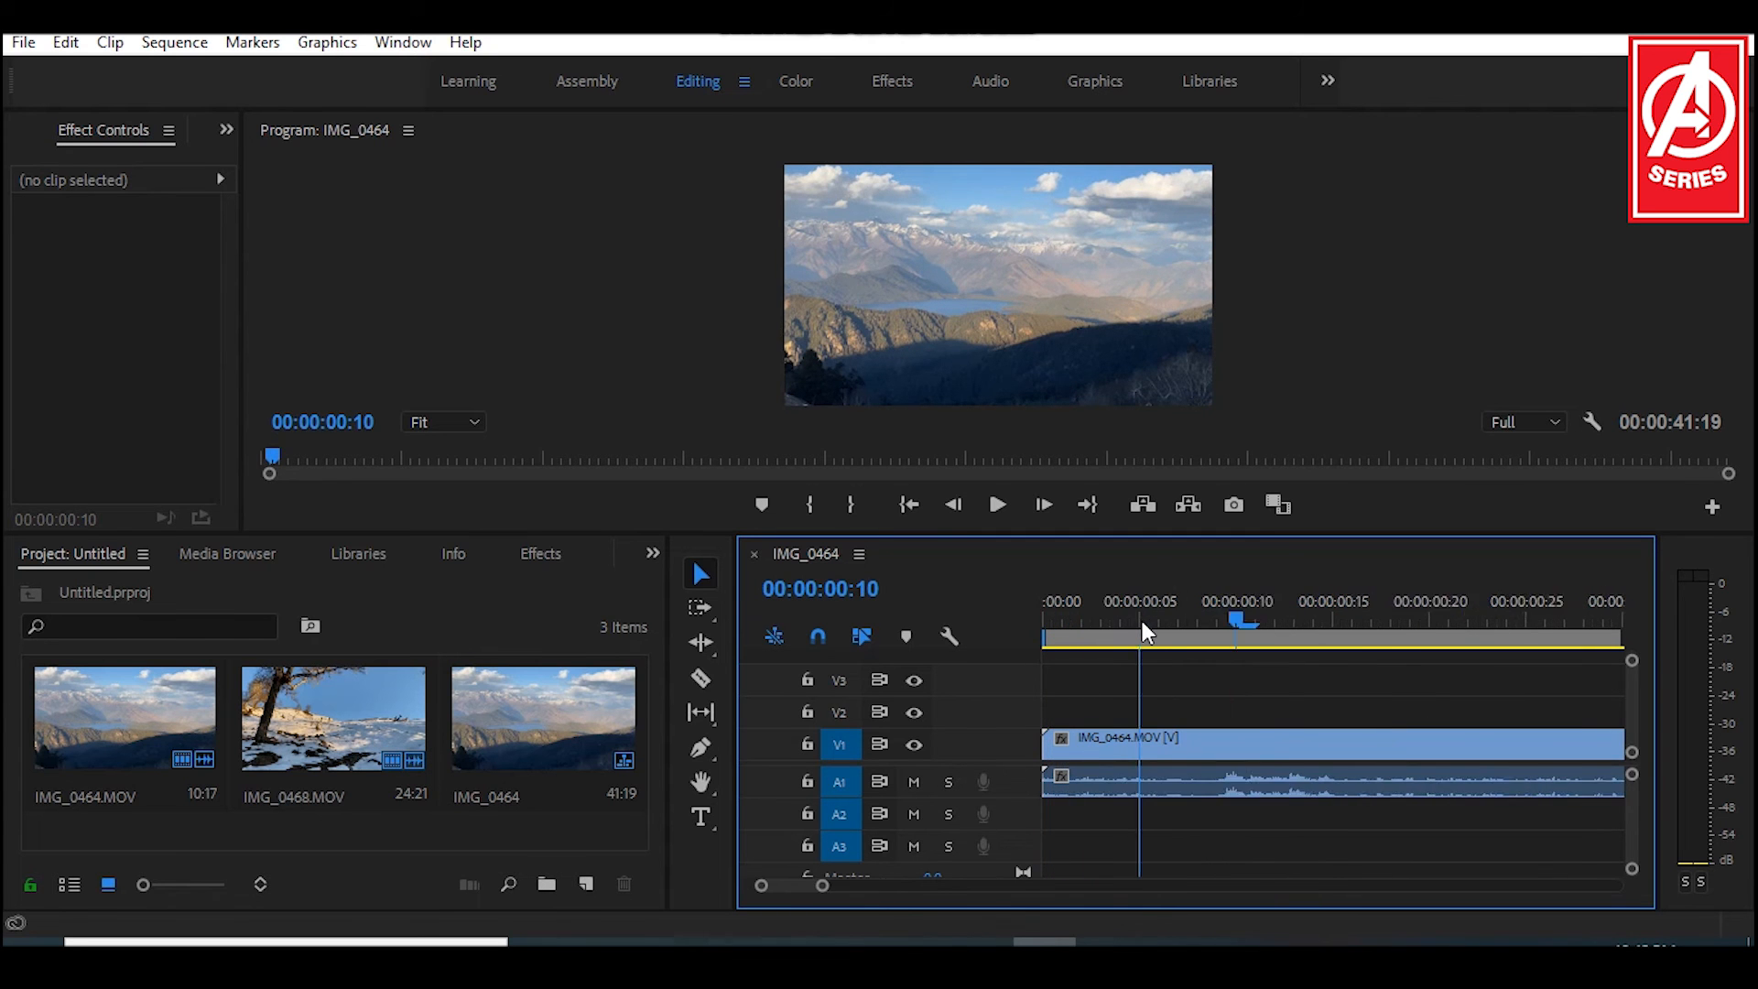
pyautogui.press('=')
pyautogui.press('=')
pyautogui.press('=')
pyautogui.press('-')
pyautogui.press('-')
pyautogui.press('=')
pyautogui.press('=')
pyautogui.press('-')
pyautogui.press('-')
pyautogui.press('-')
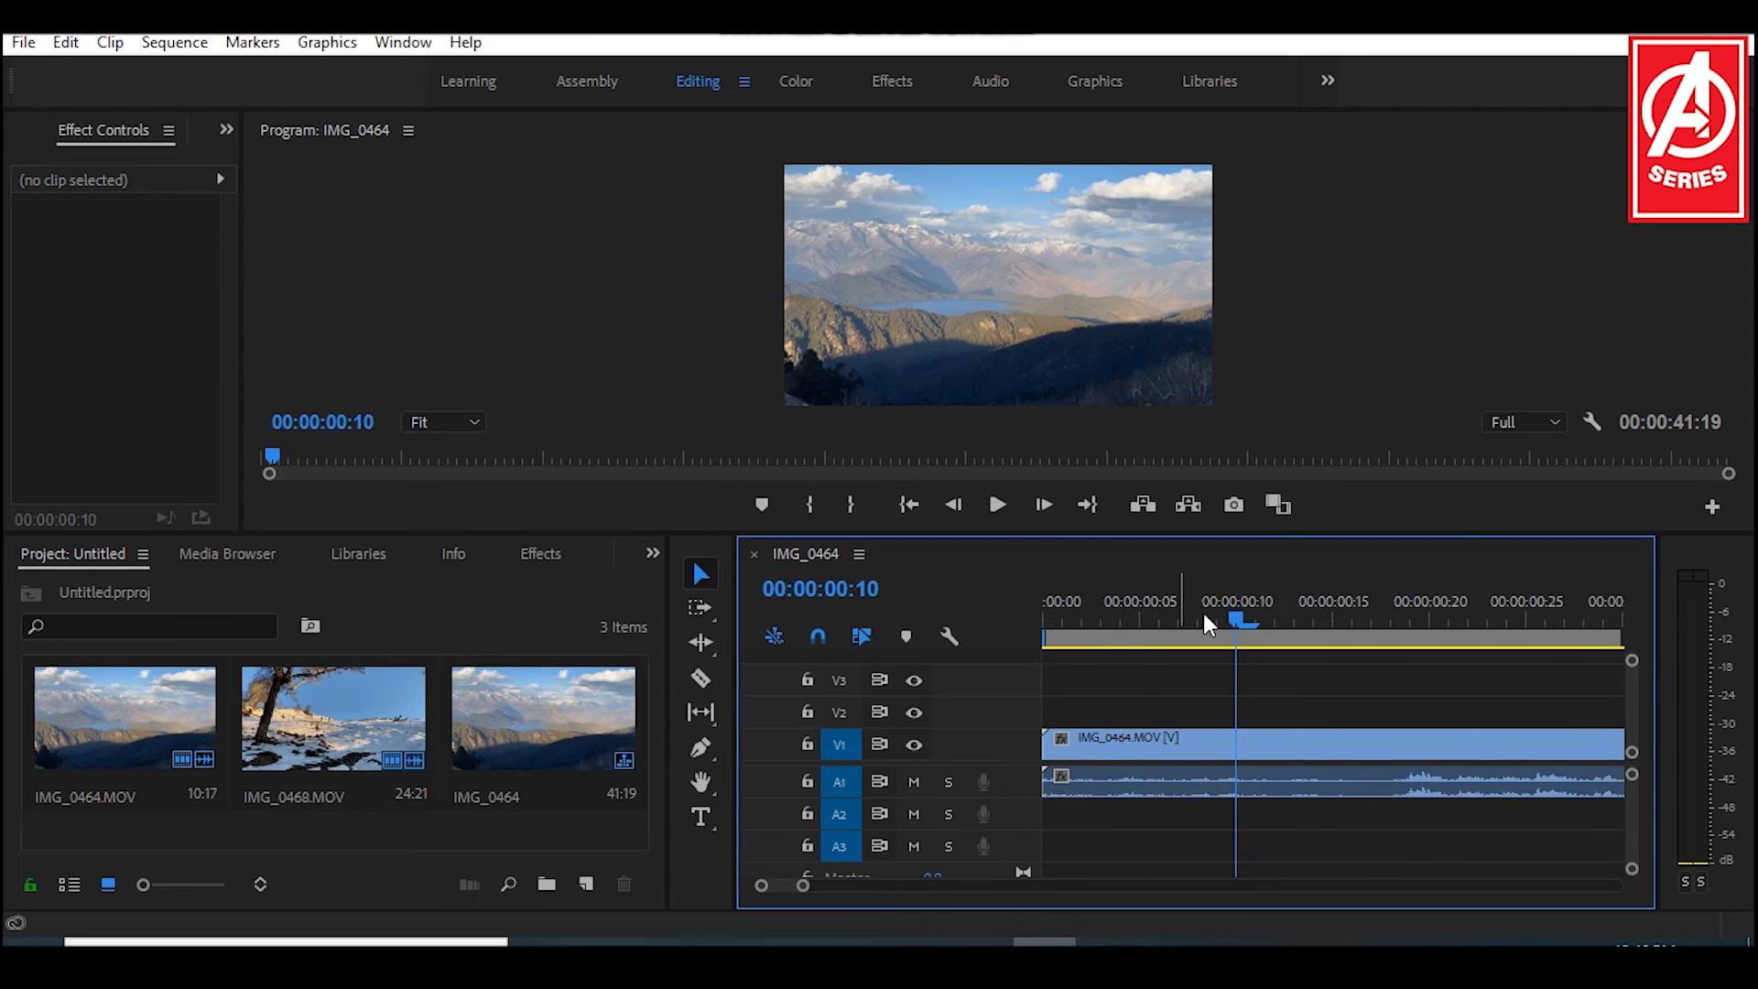
pyautogui.press('=')
pyautogui.press('-')
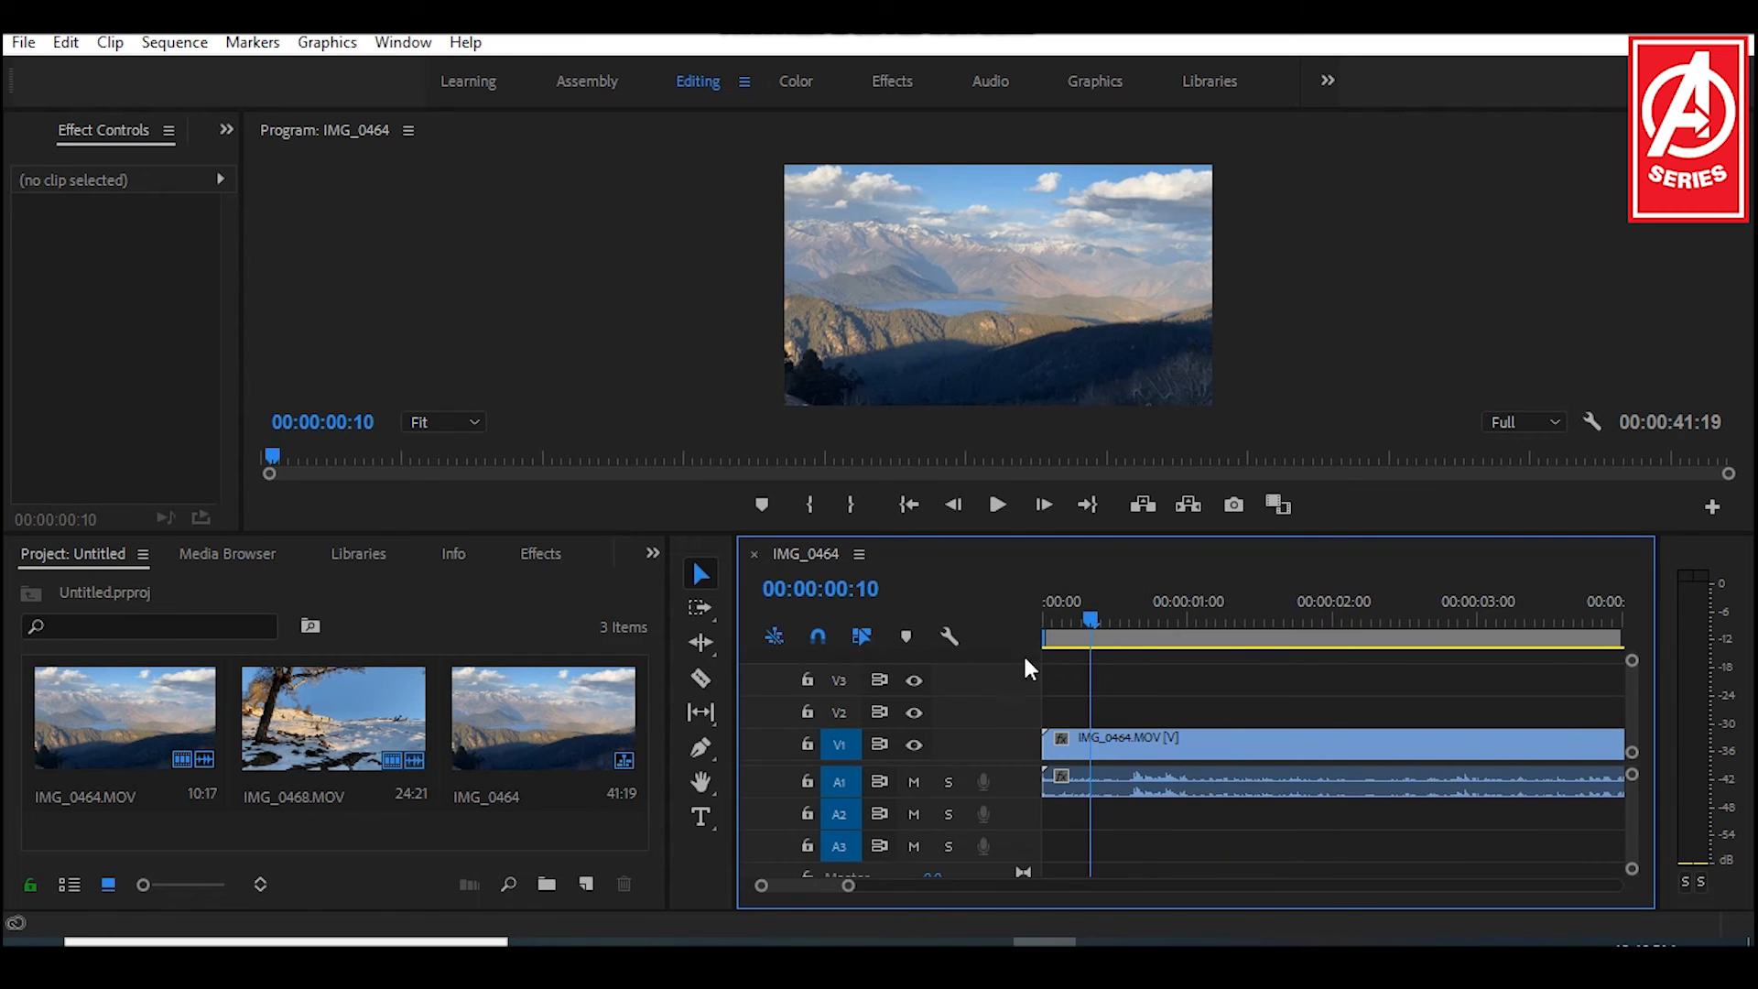
pyautogui.press('=')
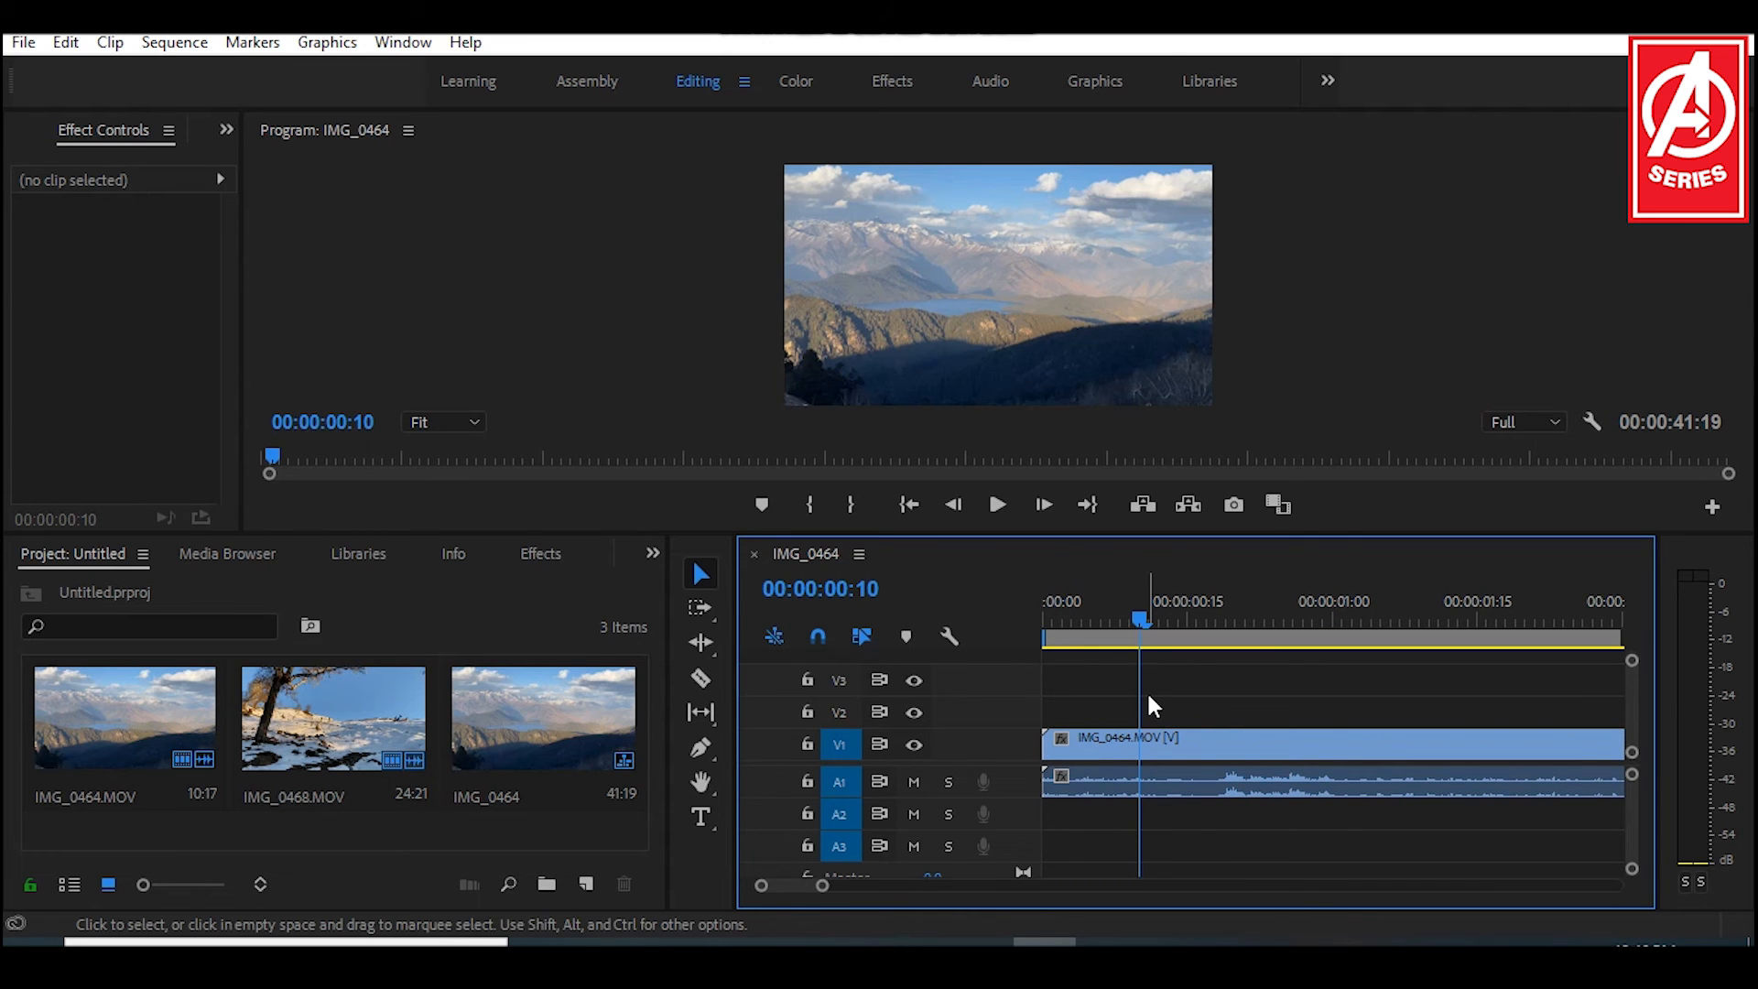
# Step: Split the IMG_0464 clip with the Razor tool at 00:00:00:15
pyautogui.moveTo(1141, 614); pyautogui.dragTo(1194, 613)
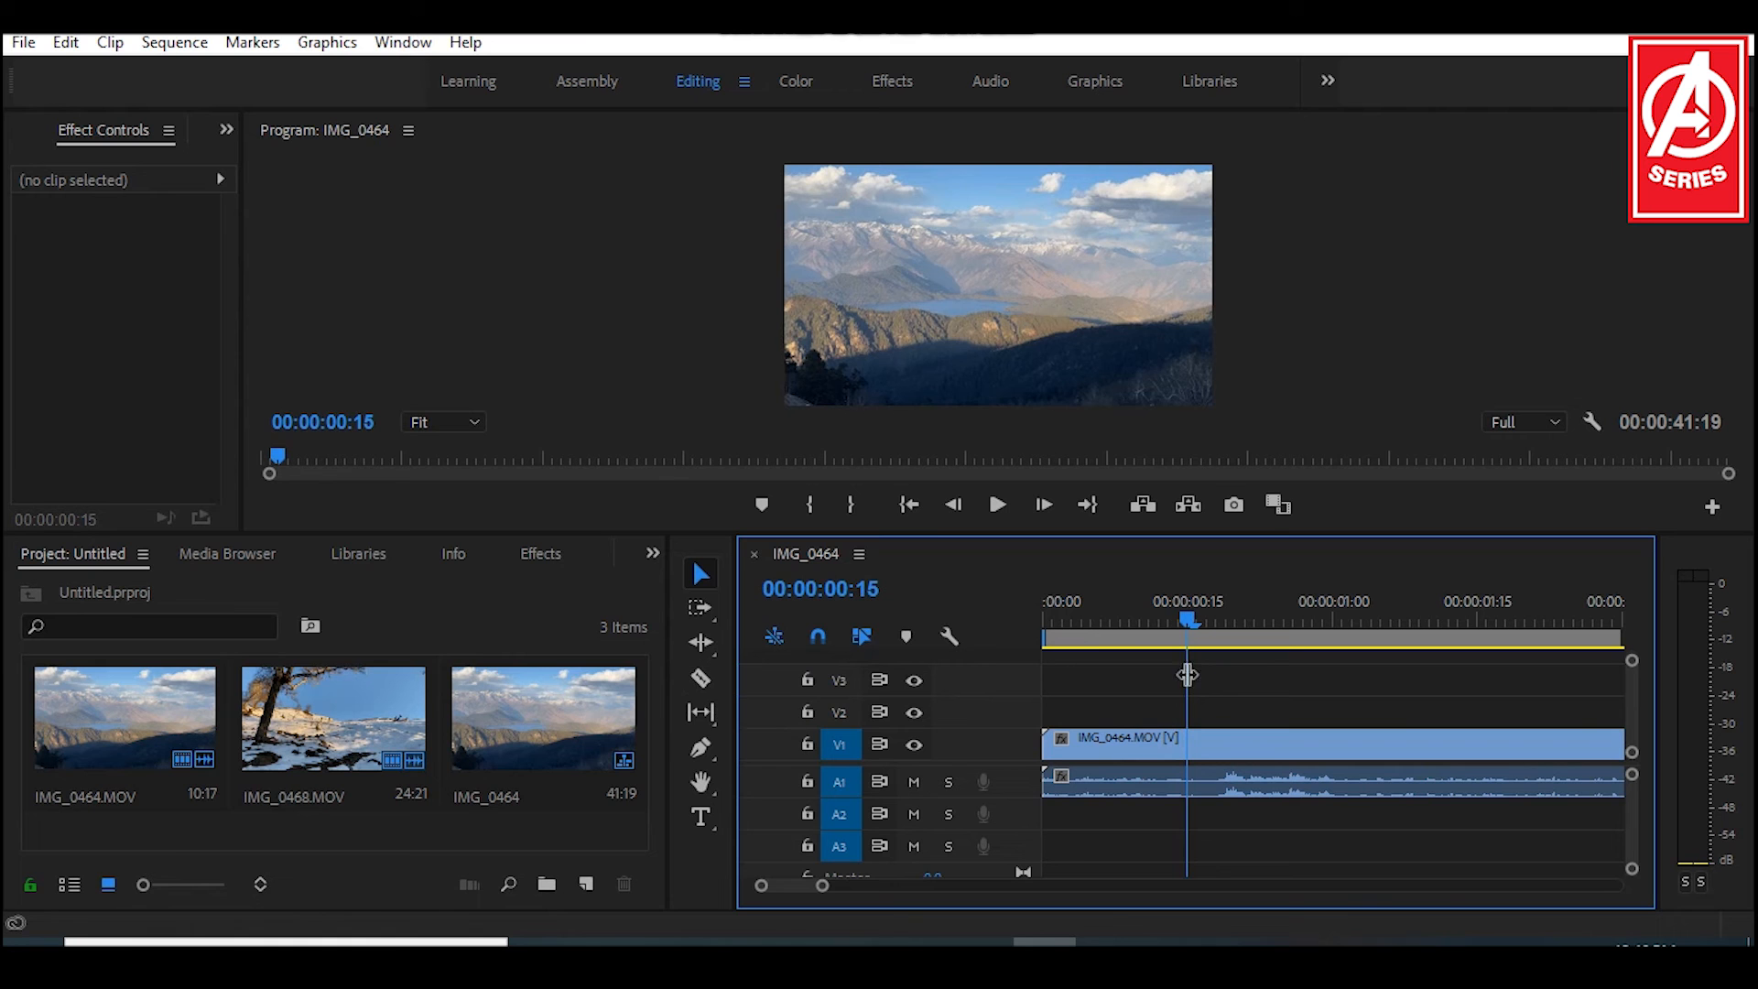
pyautogui.click(701, 677)
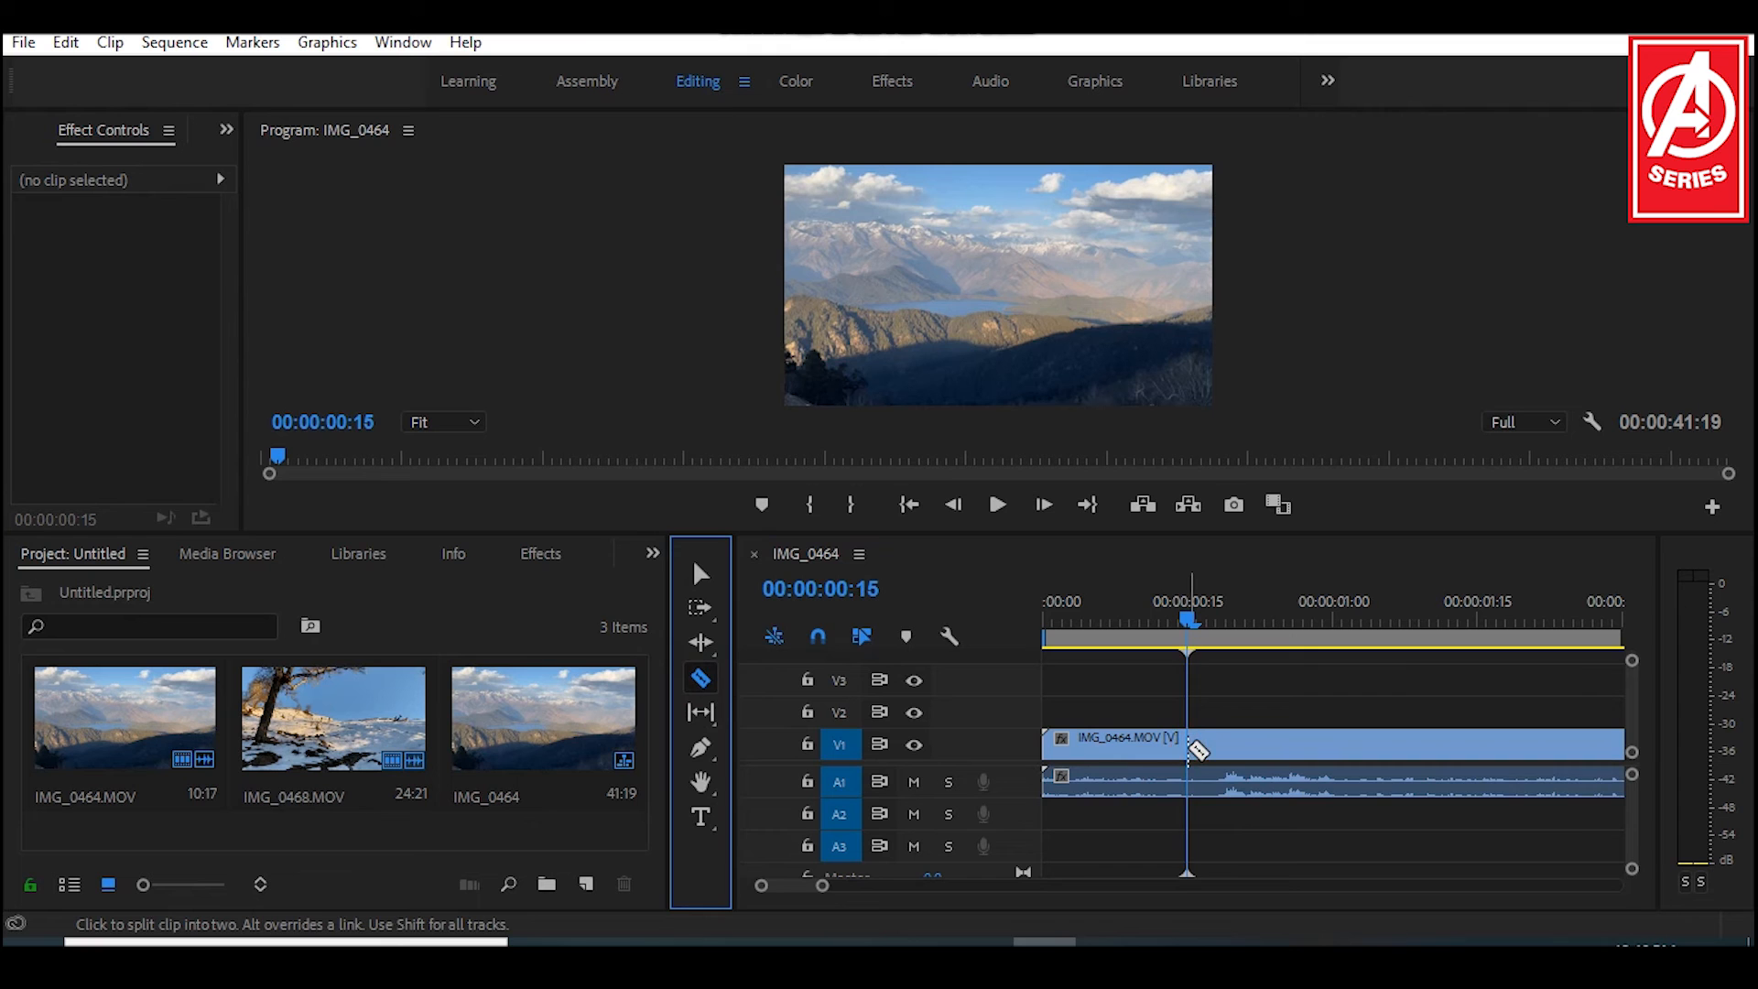
pyautogui.click(1189, 748)
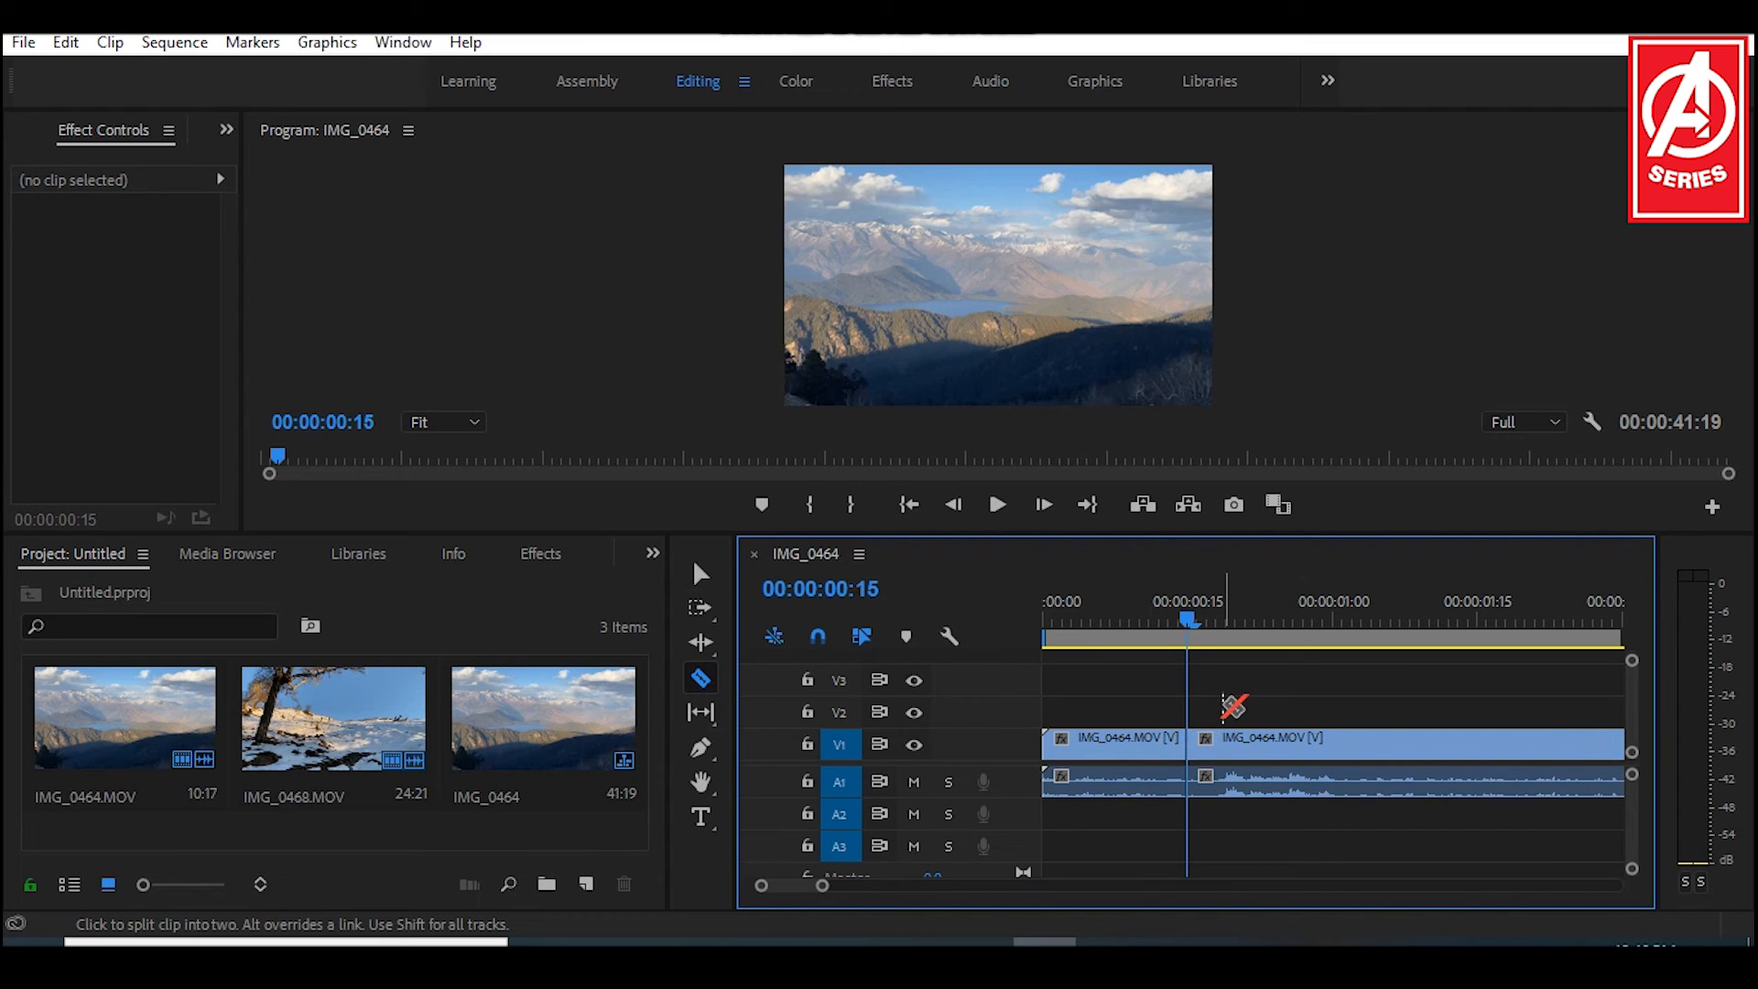
pyautogui.press('v')
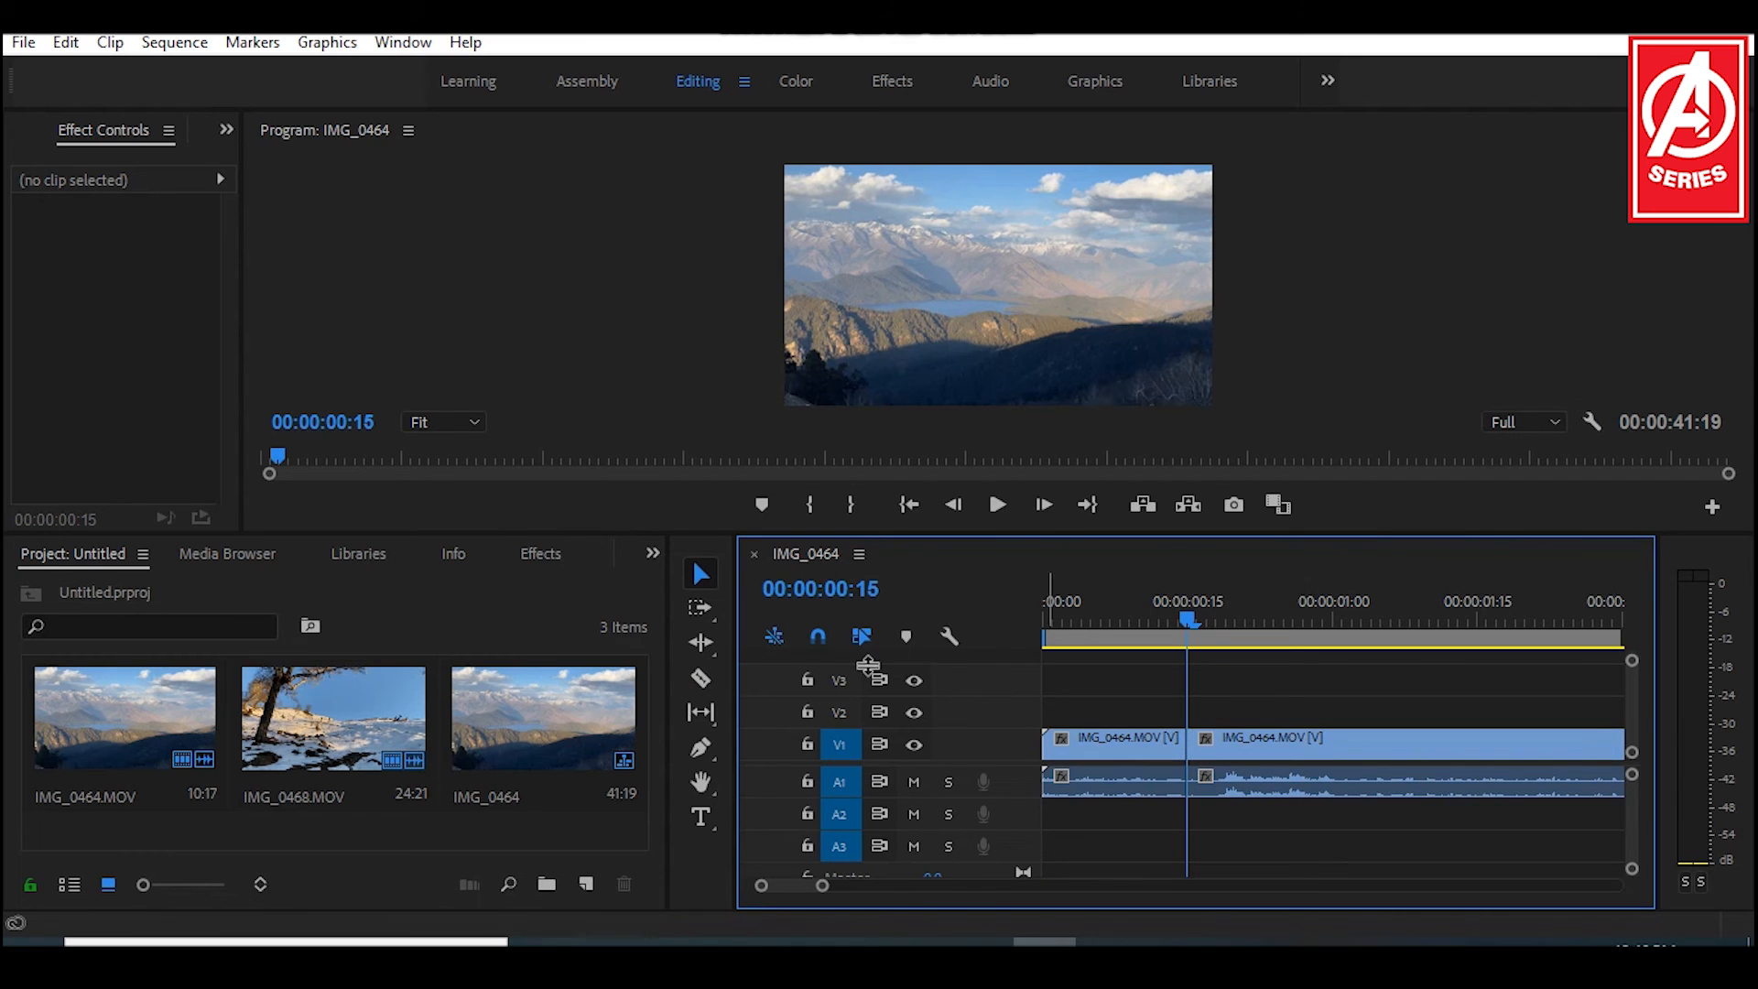
# Step: Split the second IMG_0464 segment with the Razor tool at 00:00:01:09
pyautogui.click(1245, 625)
pyautogui.moveTo(1304, 638); pyautogui.dragTo(1419, 638)
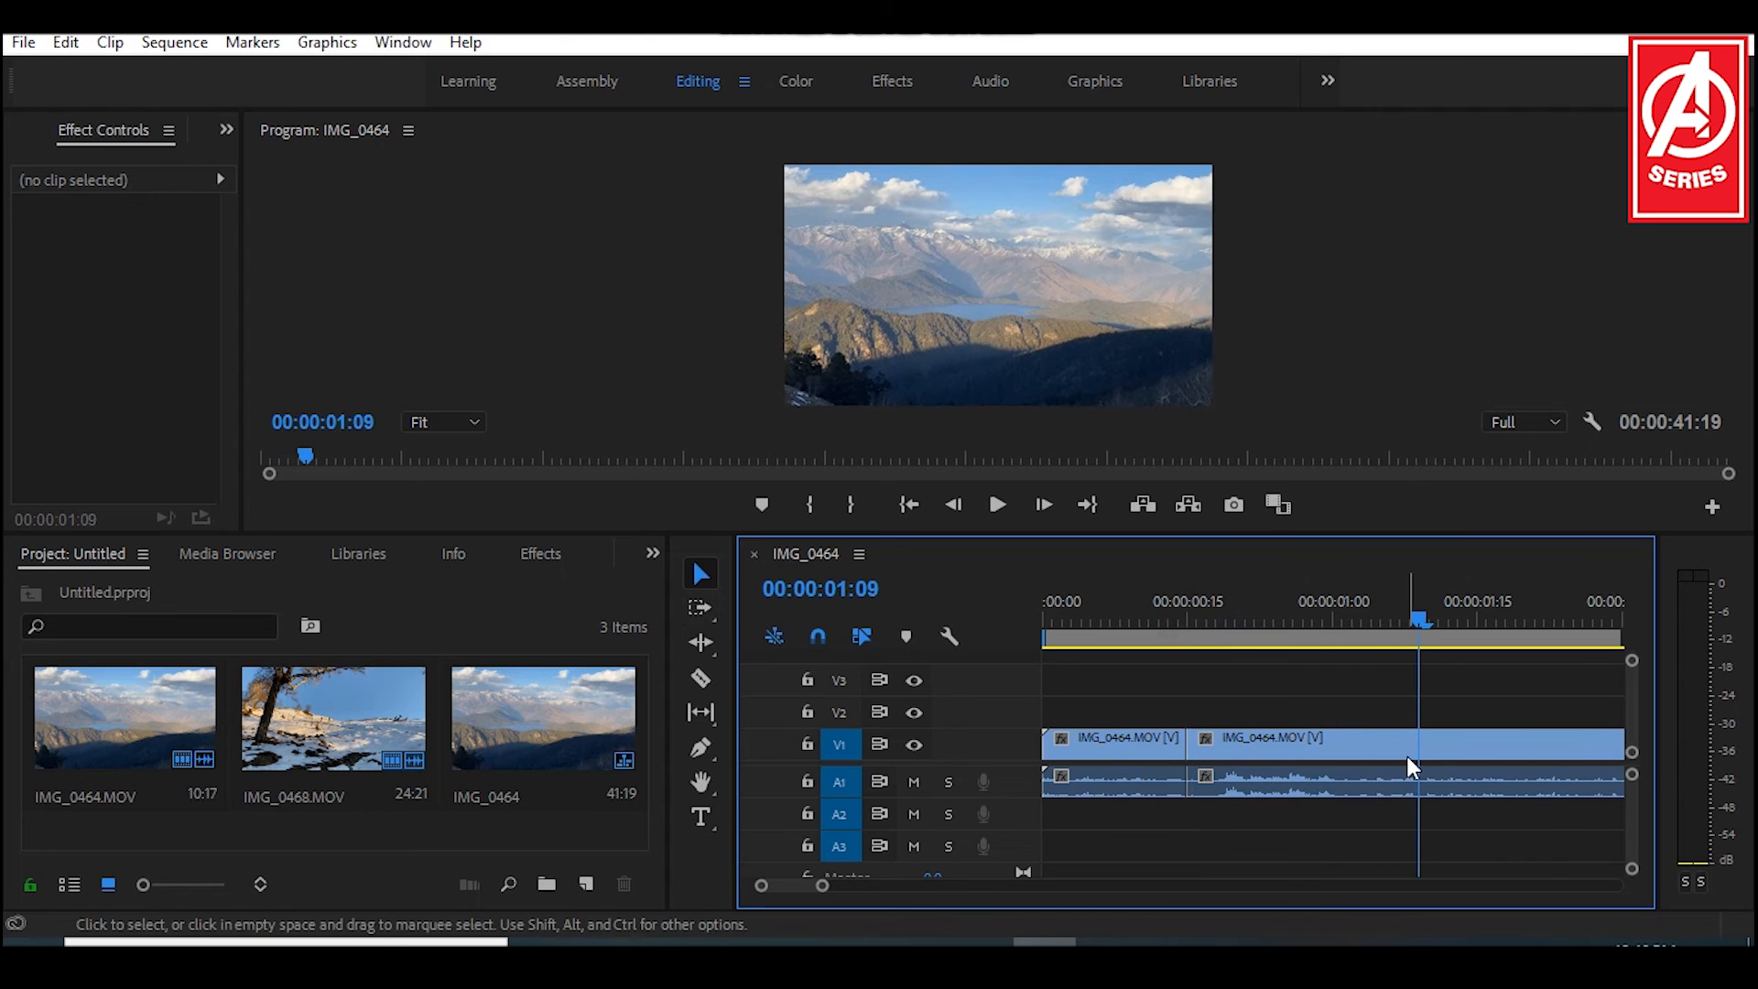
pyautogui.click(701, 680)
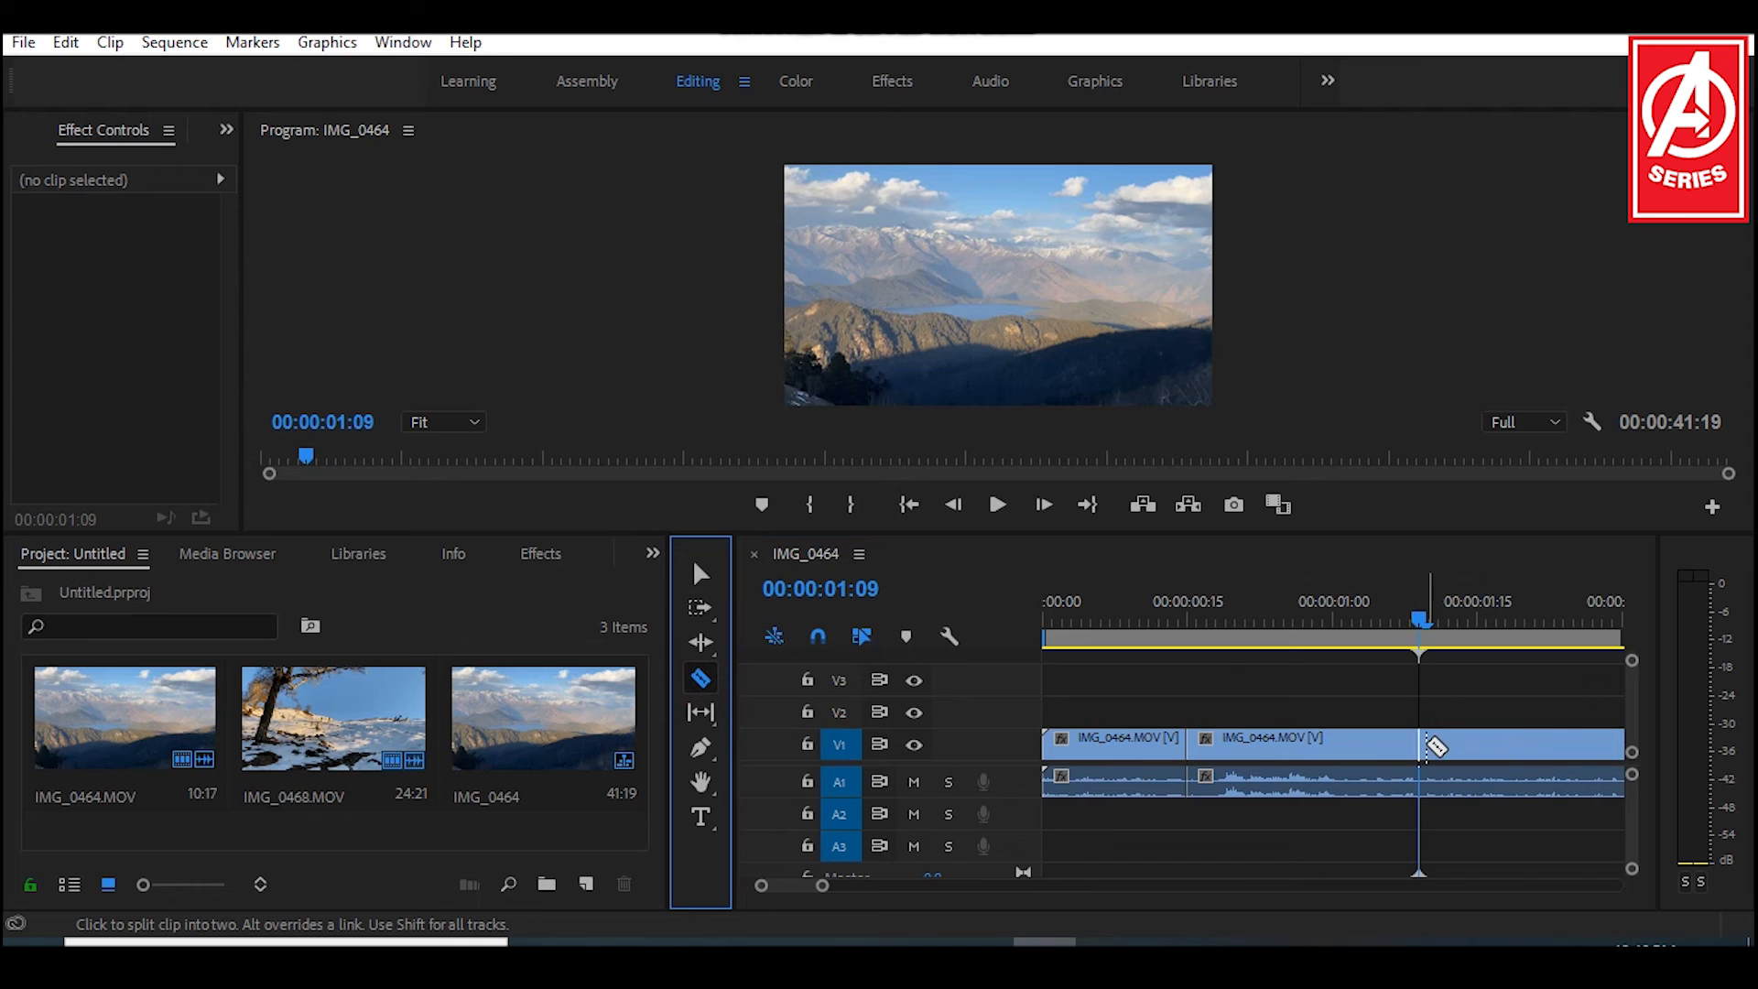
pyautogui.click(1419, 743)
pyautogui.click(1419, 746)
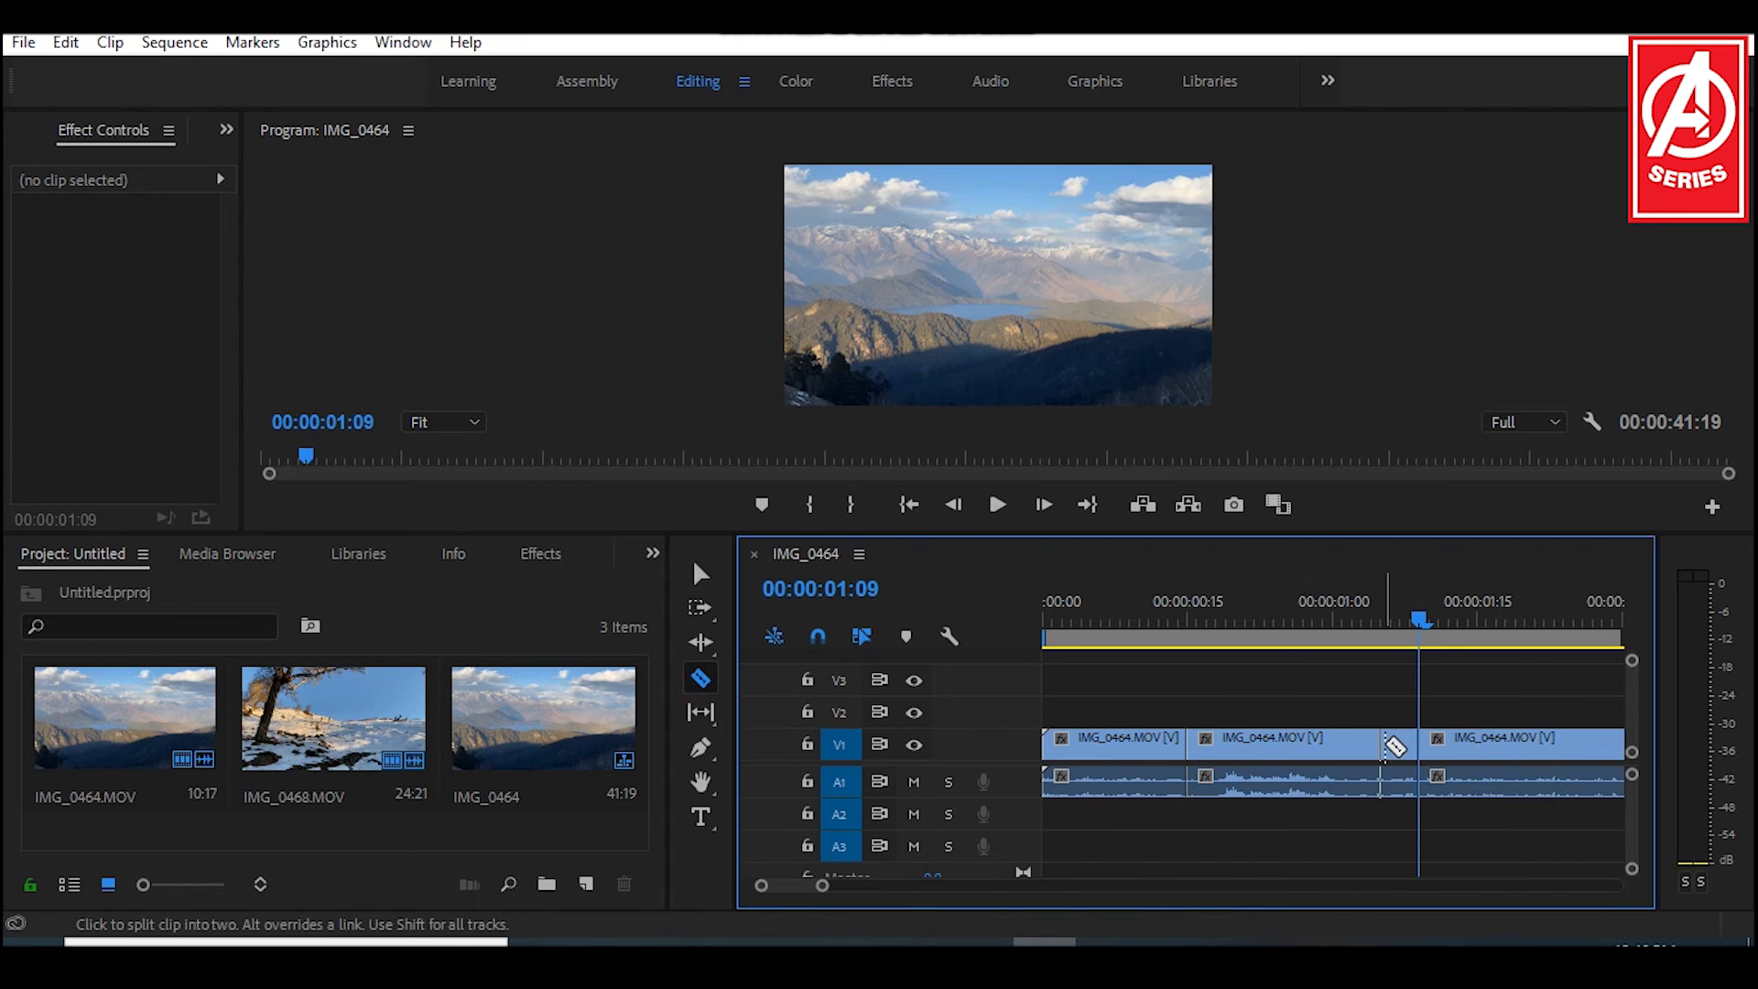
pyautogui.press('v')
# Step: Delete the middle IMG_0464 segment between the two cuts and close the gap with Ripple Delete
pyautogui.click(1264, 622)
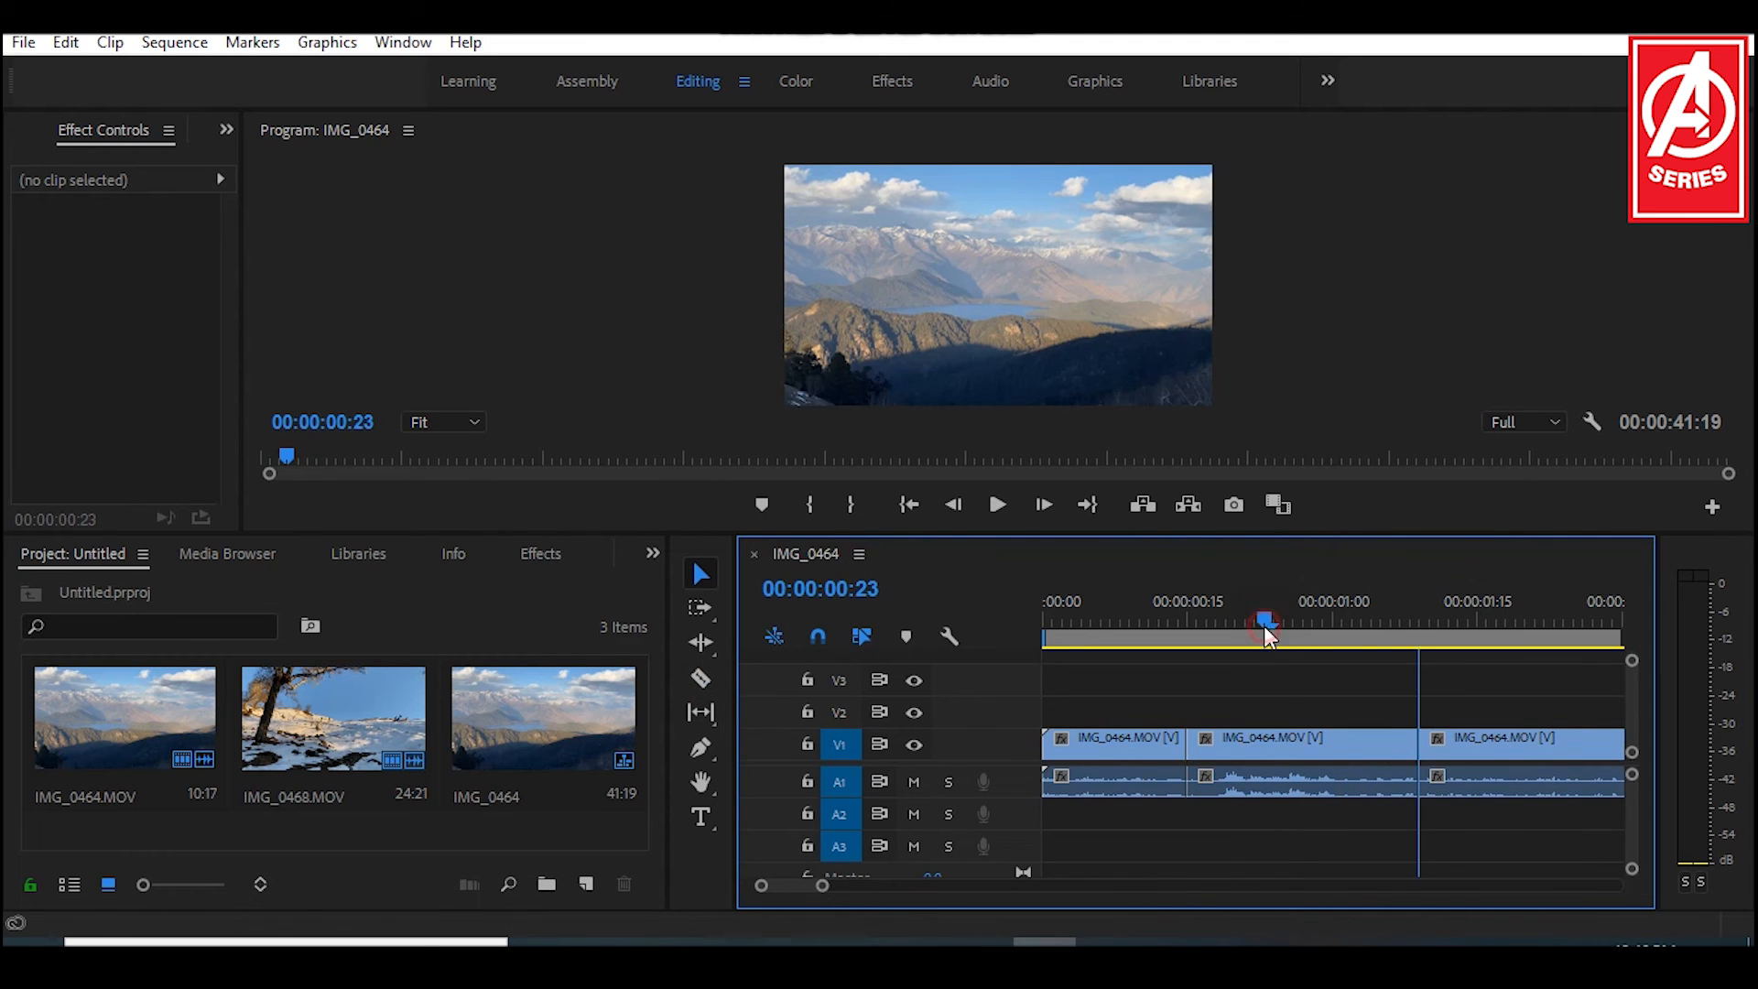
pyautogui.click(1291, 744)
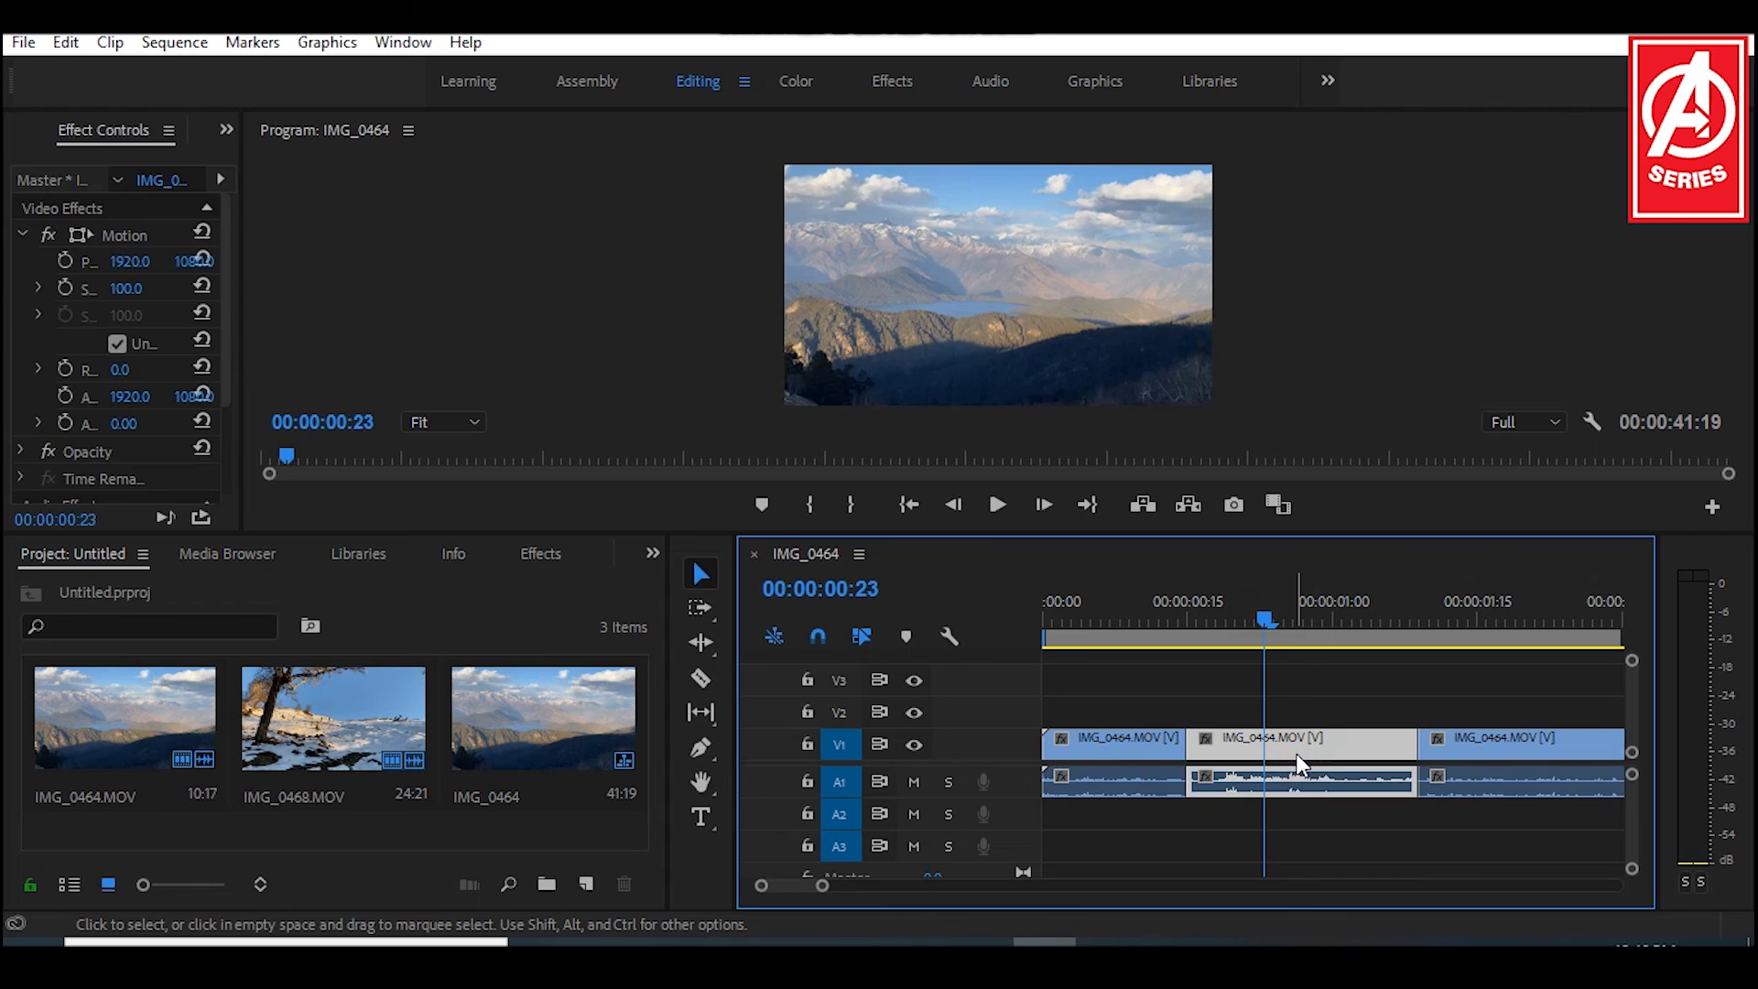
pyautogui.press('Delete')
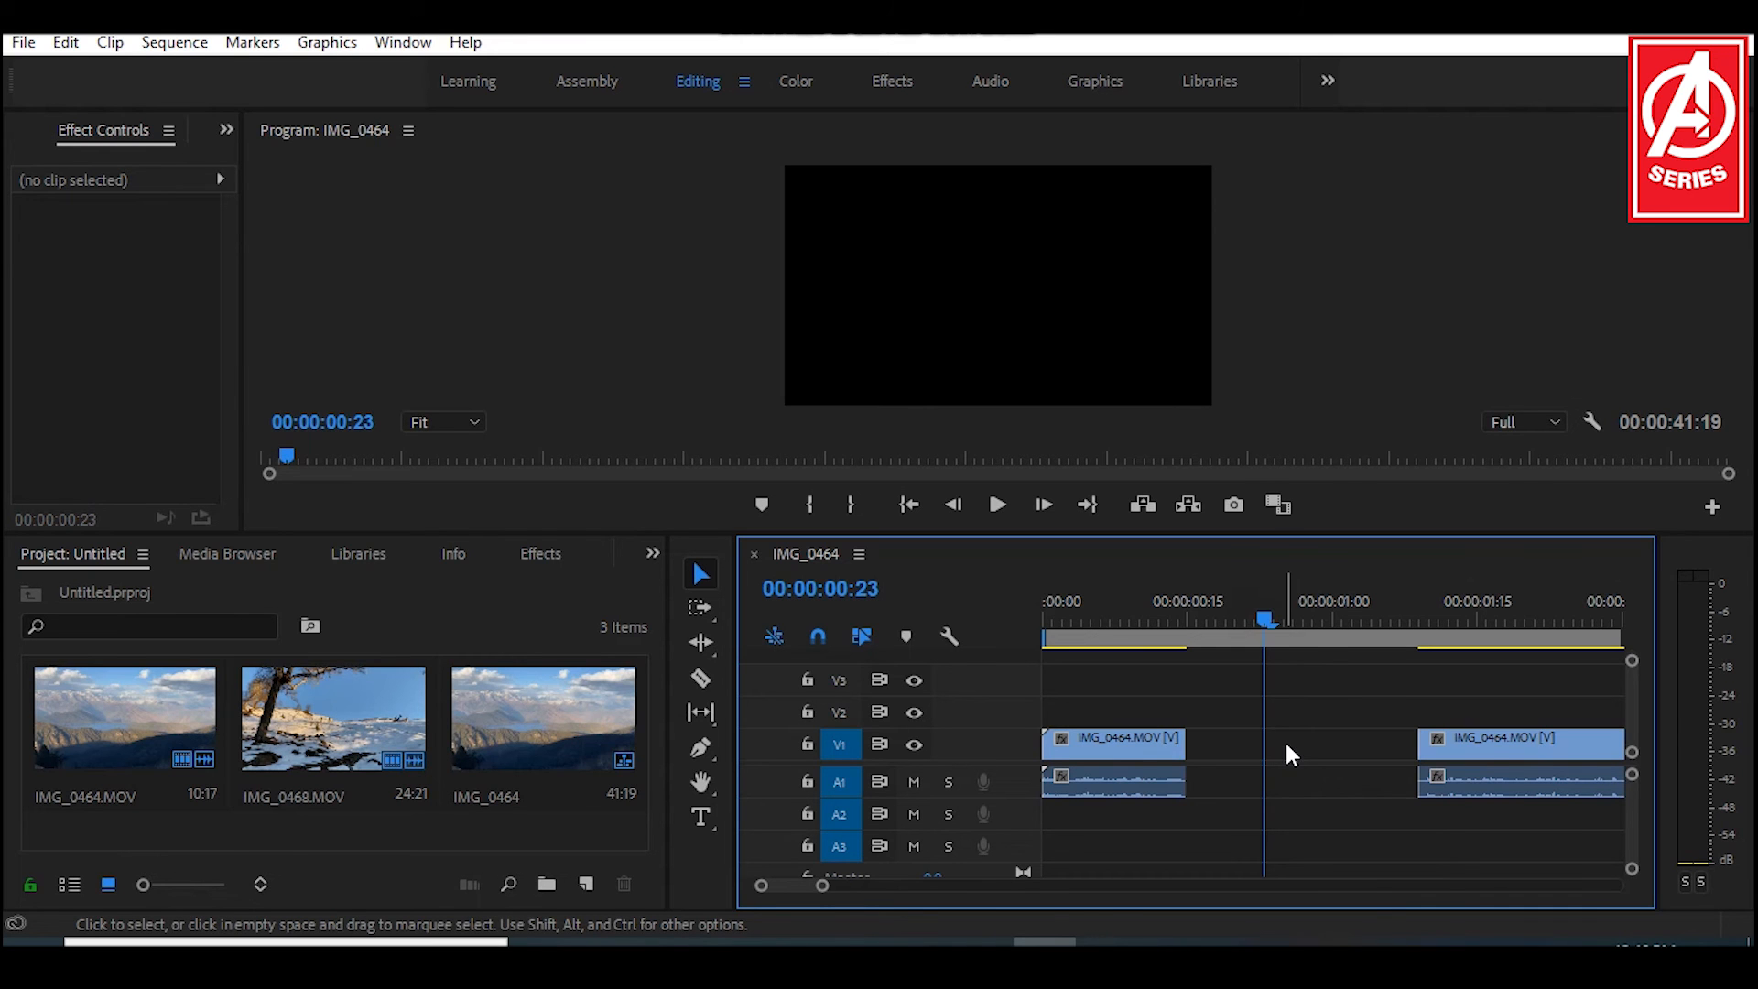
pyautogui.rightClick(1286, 746)
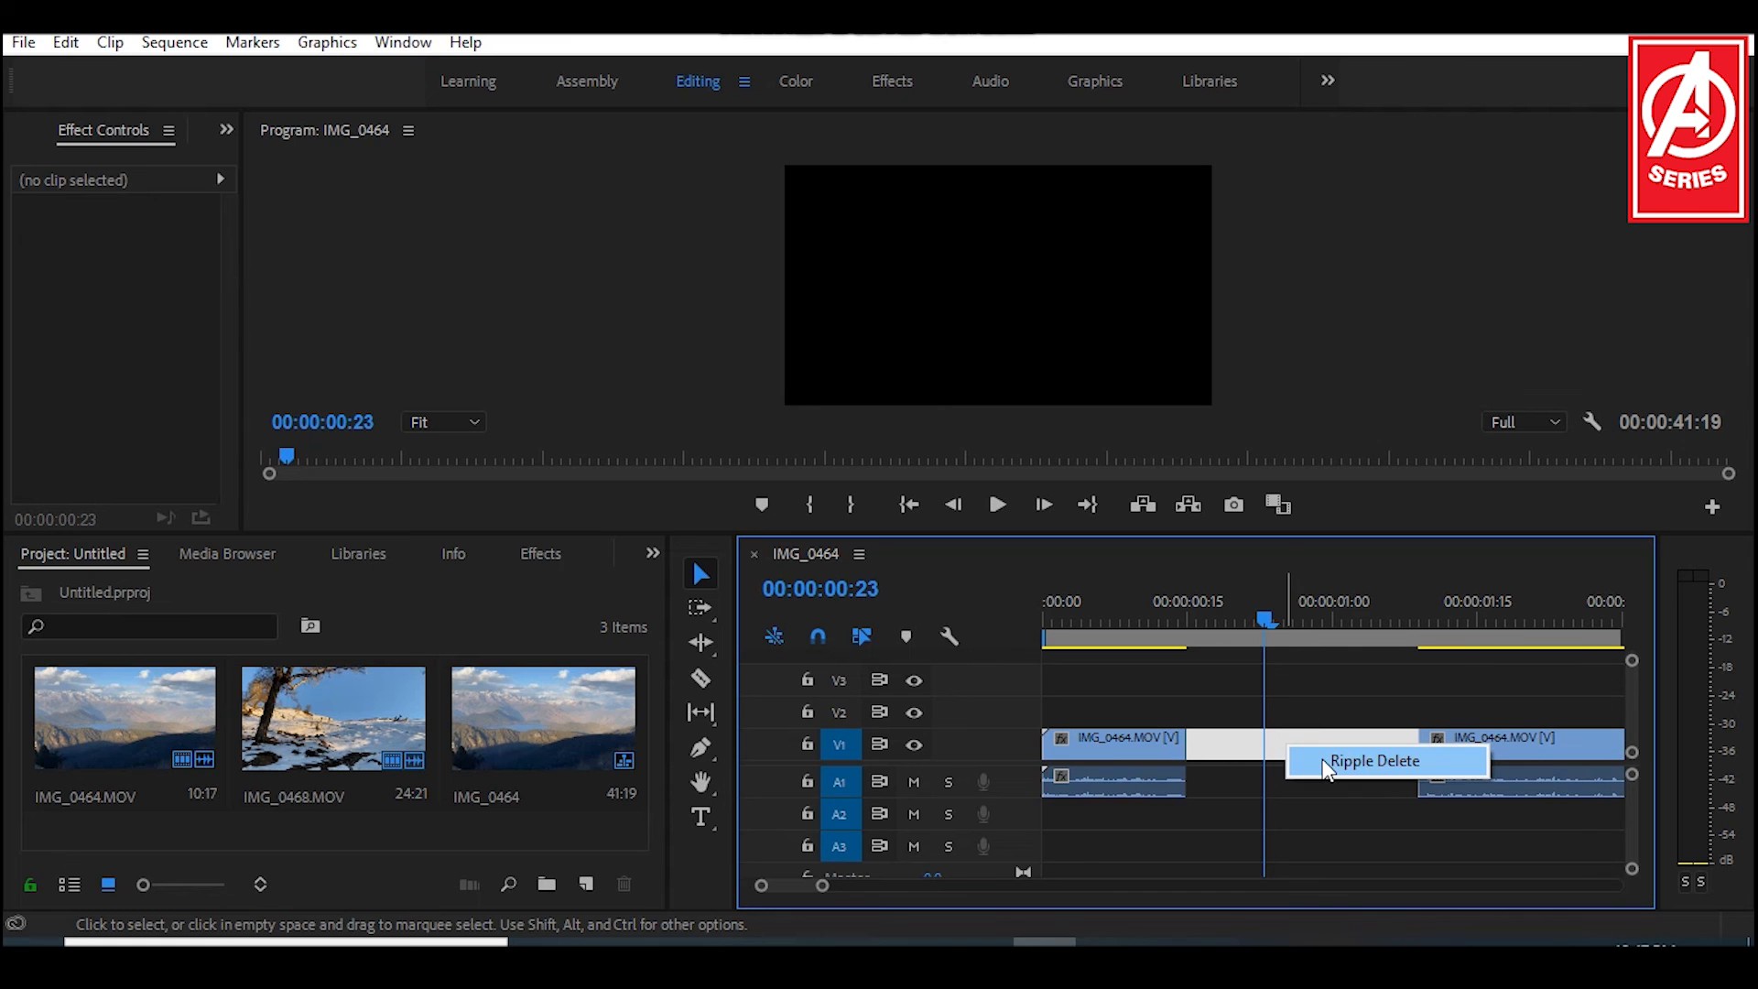
pyautogui.click(1325, 762)
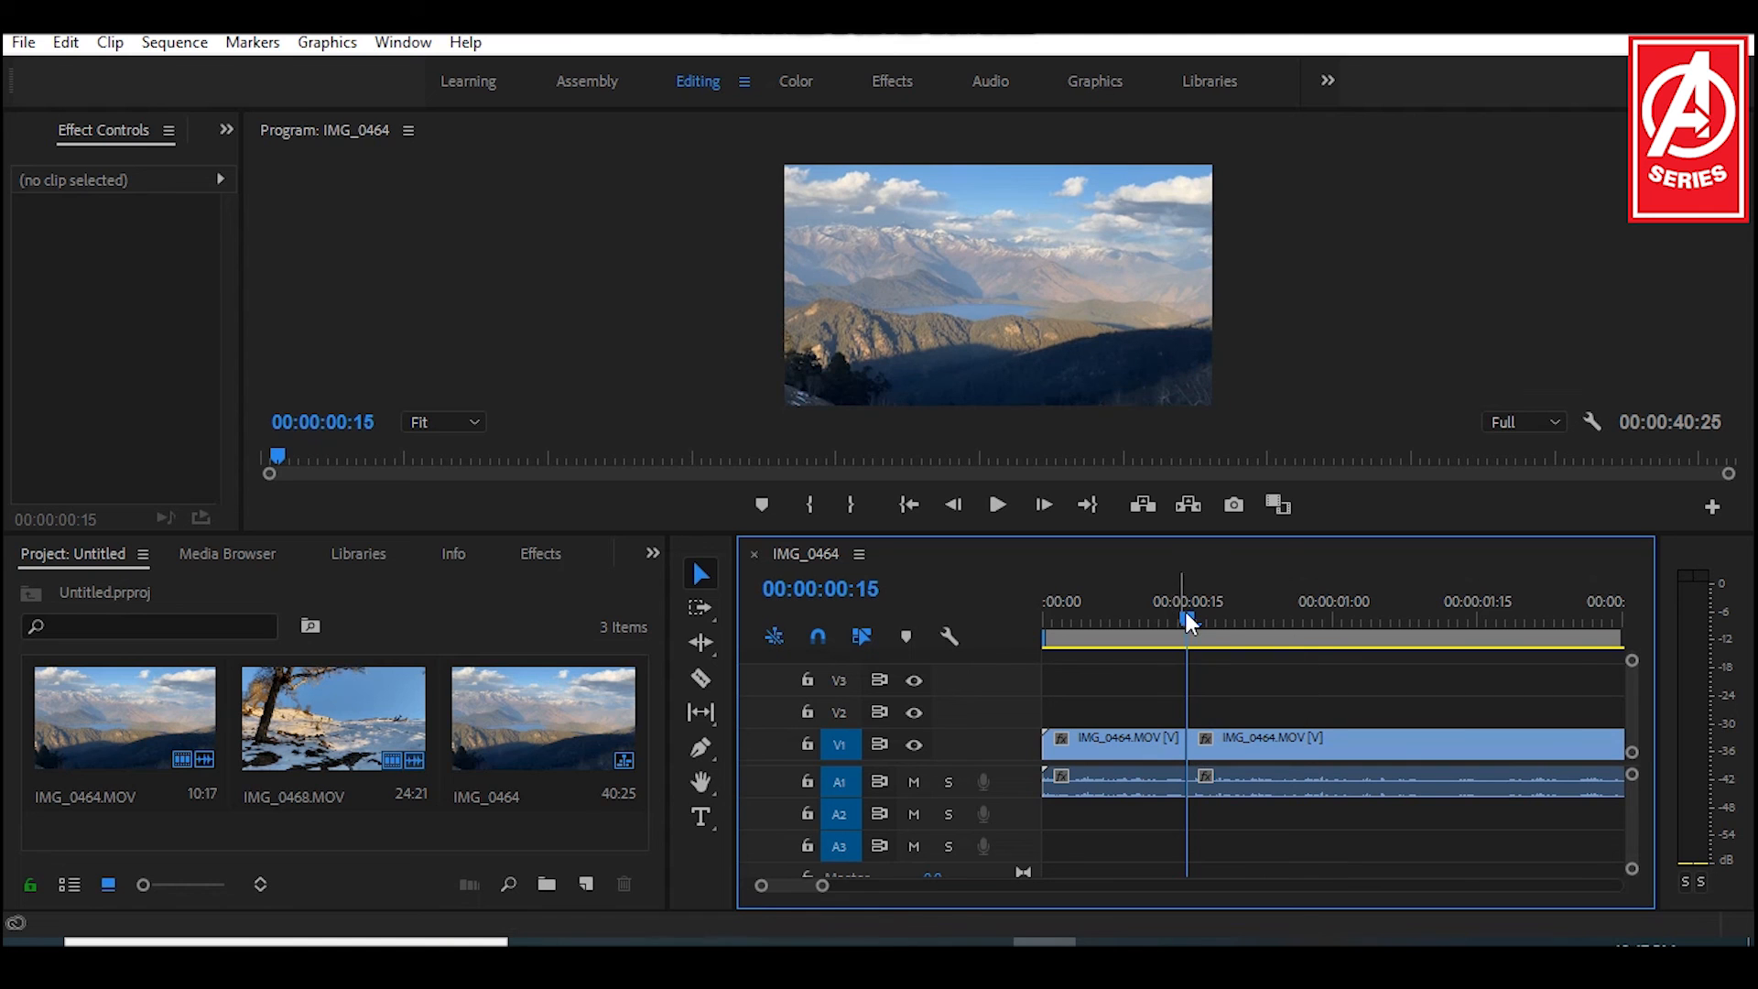
pyautogui.moveTo(1174, 612)
pyautogui.mouseDown()
pyautogui.moveTo(1204, 612)
pyautogui.moveTo(1179, 617)
pyautogui.mouseUp()
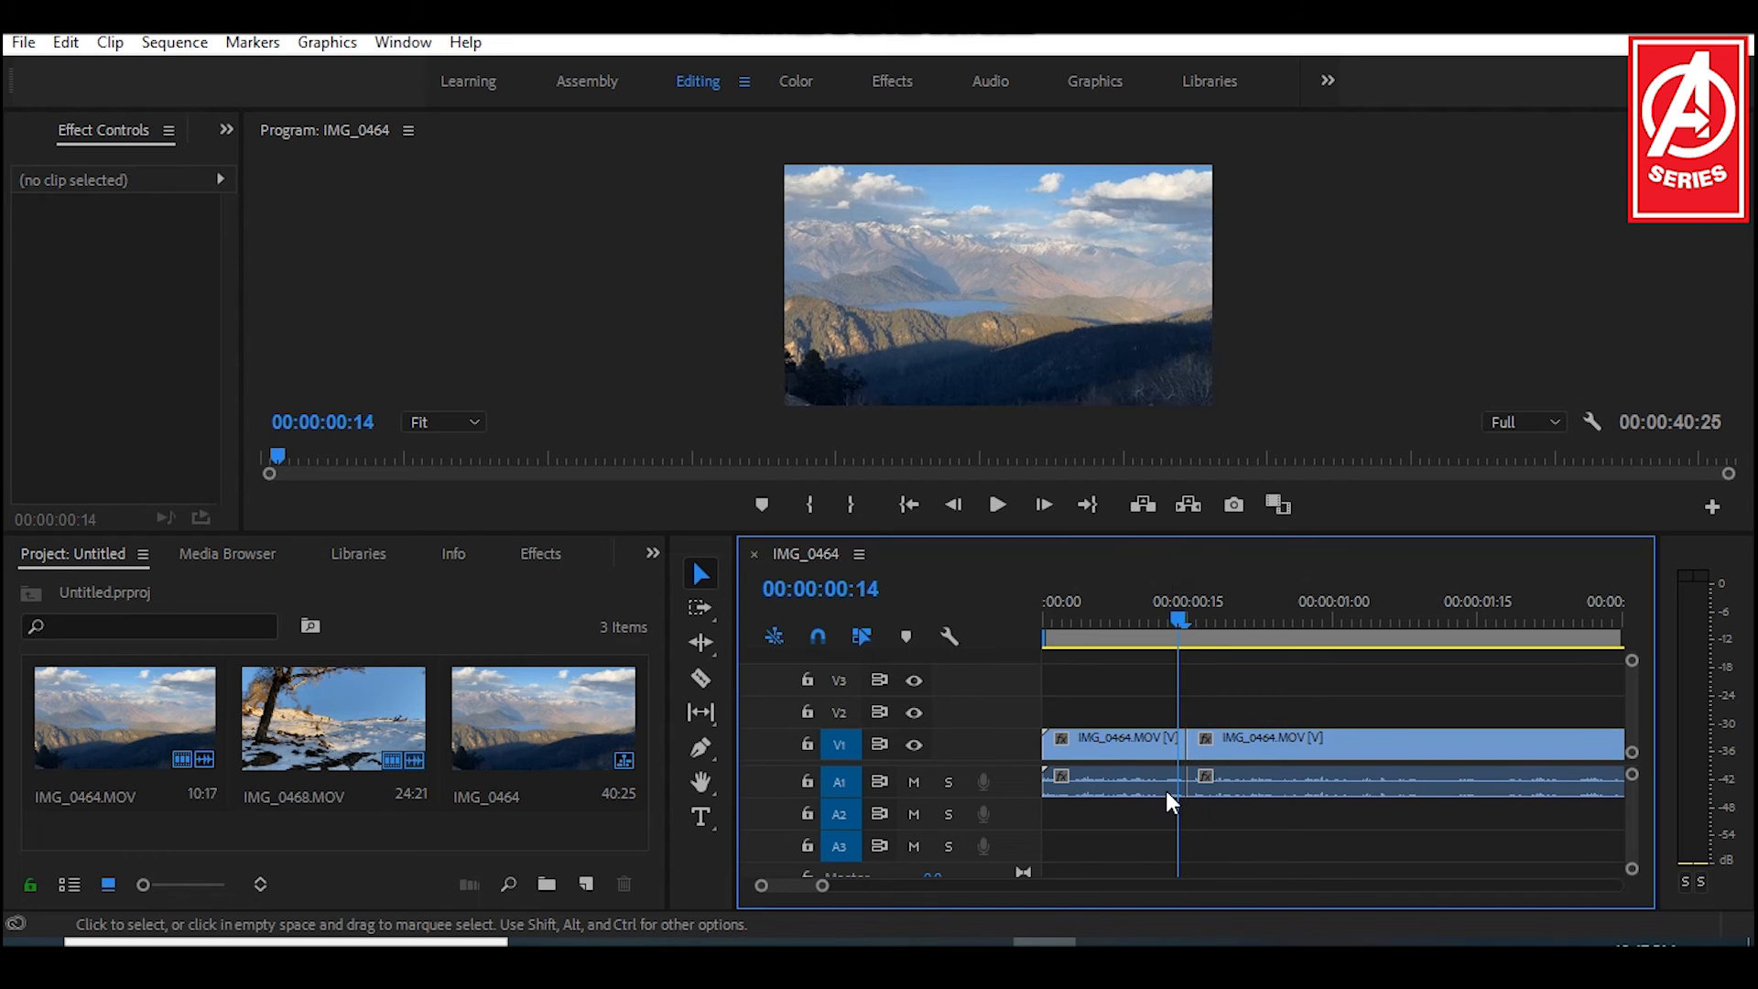
# Step: Try muting audio track A1 and selecting the first IMG_0464 segment's audio
pyautogui.click(913, 784)
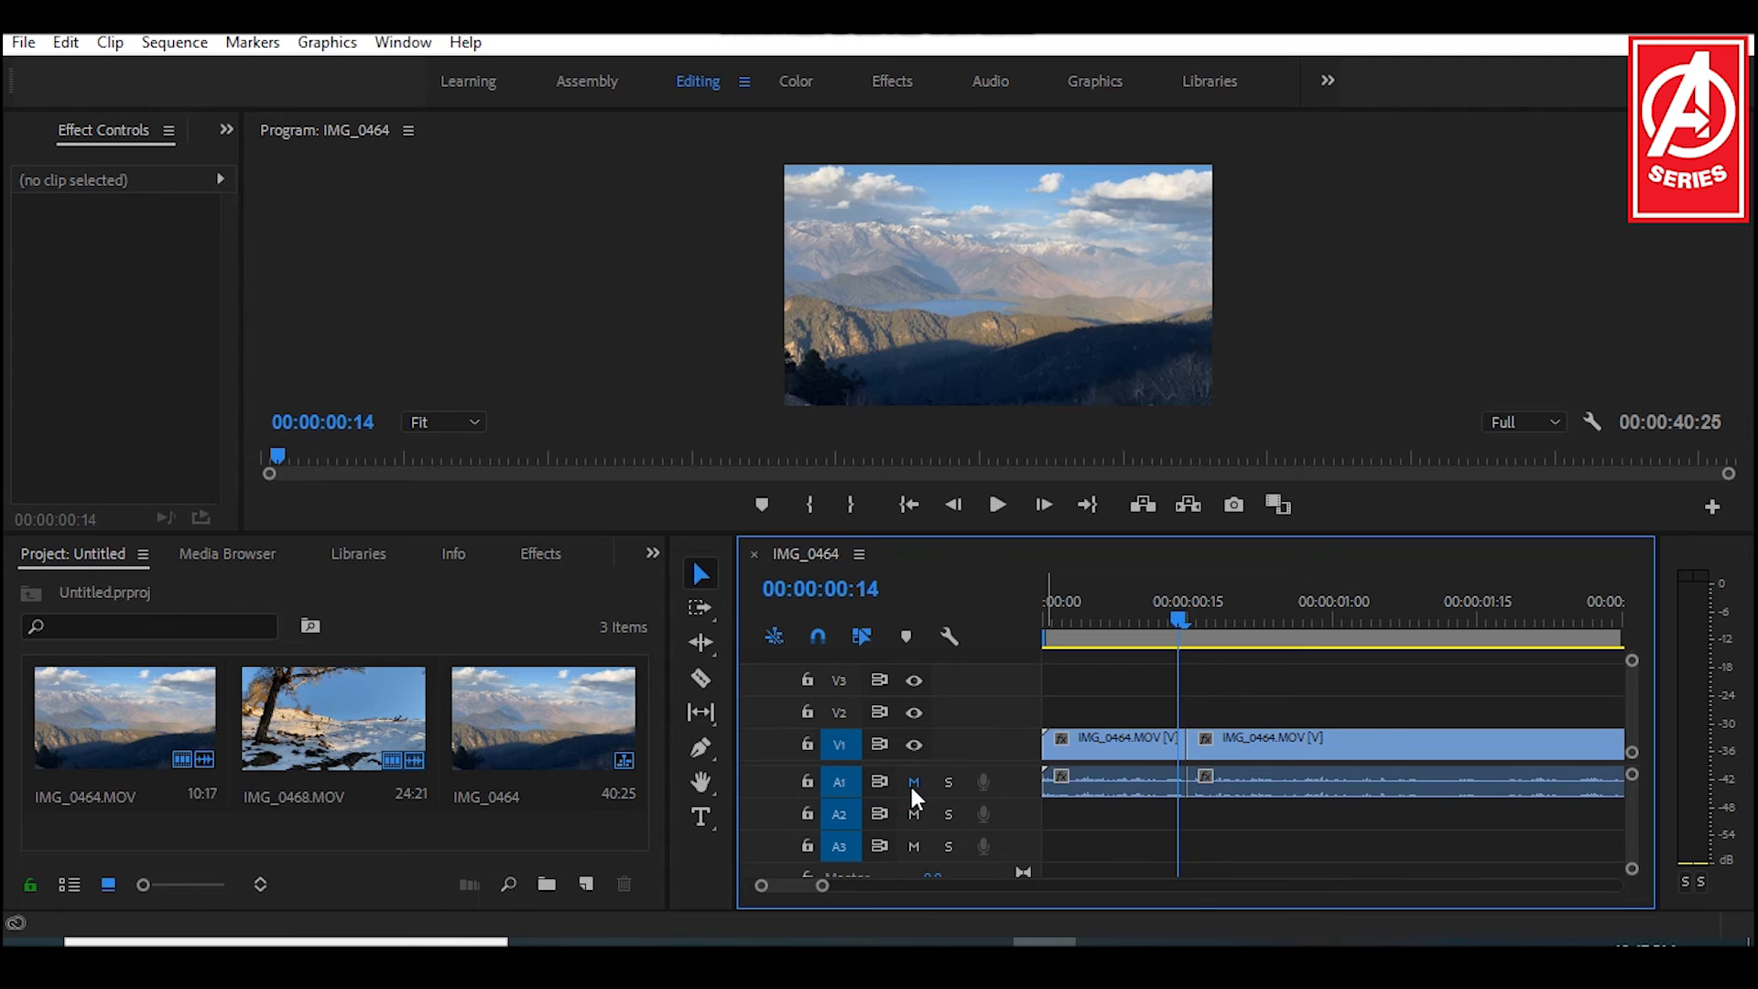
pyautogui.click(1120, 784)
pyautogui.click(1129, 713)
# Step: Lock video track V1 and delete only the audio of the first IMG_0464 segment
pyautogui.click(1086, 786)
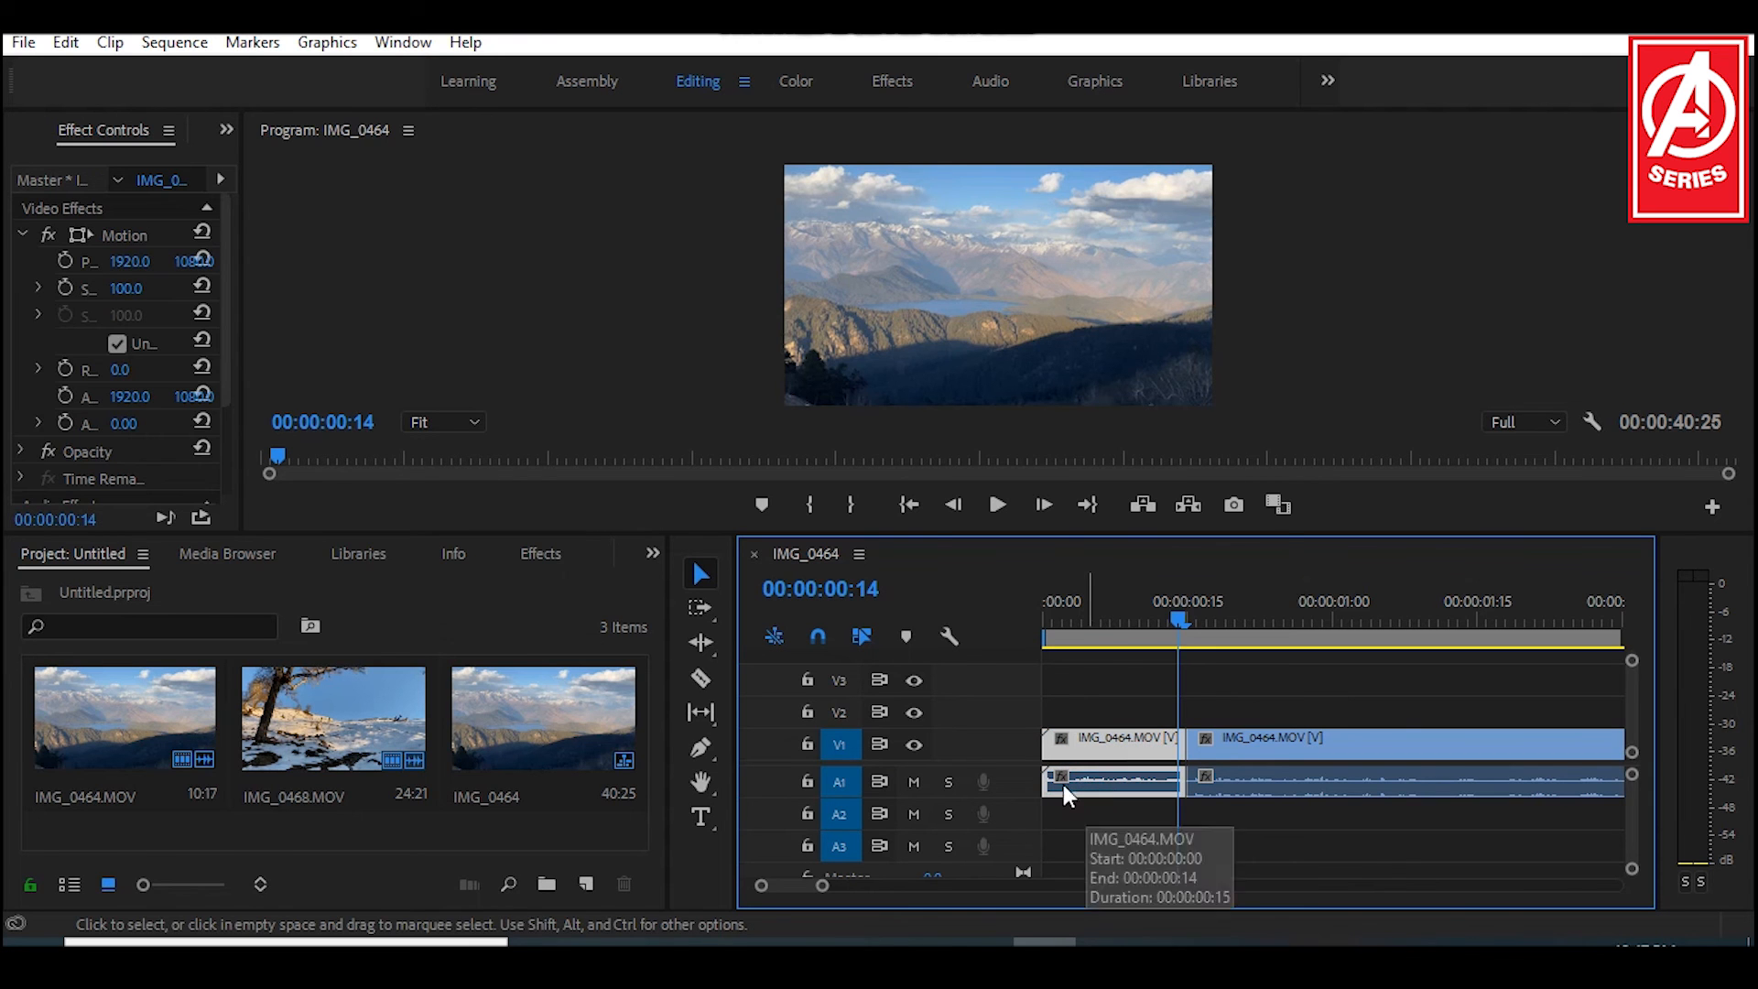
pyautogui.click(807, 745)
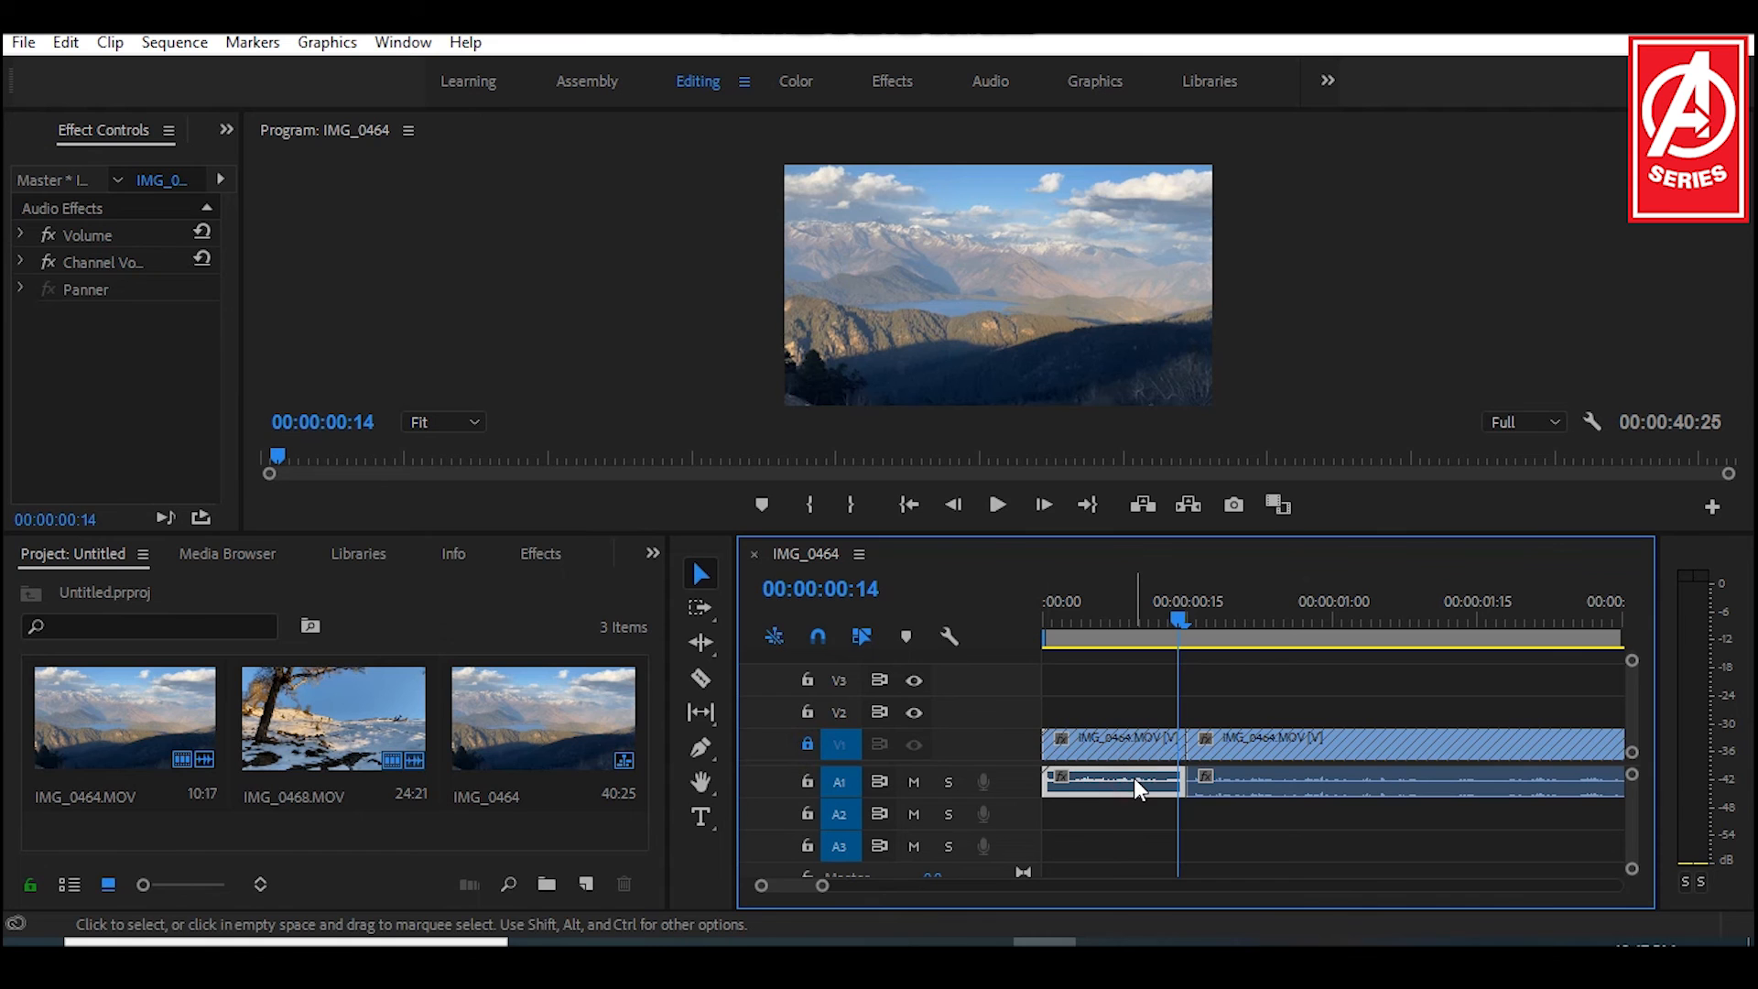
pyautogui.press('Delete')
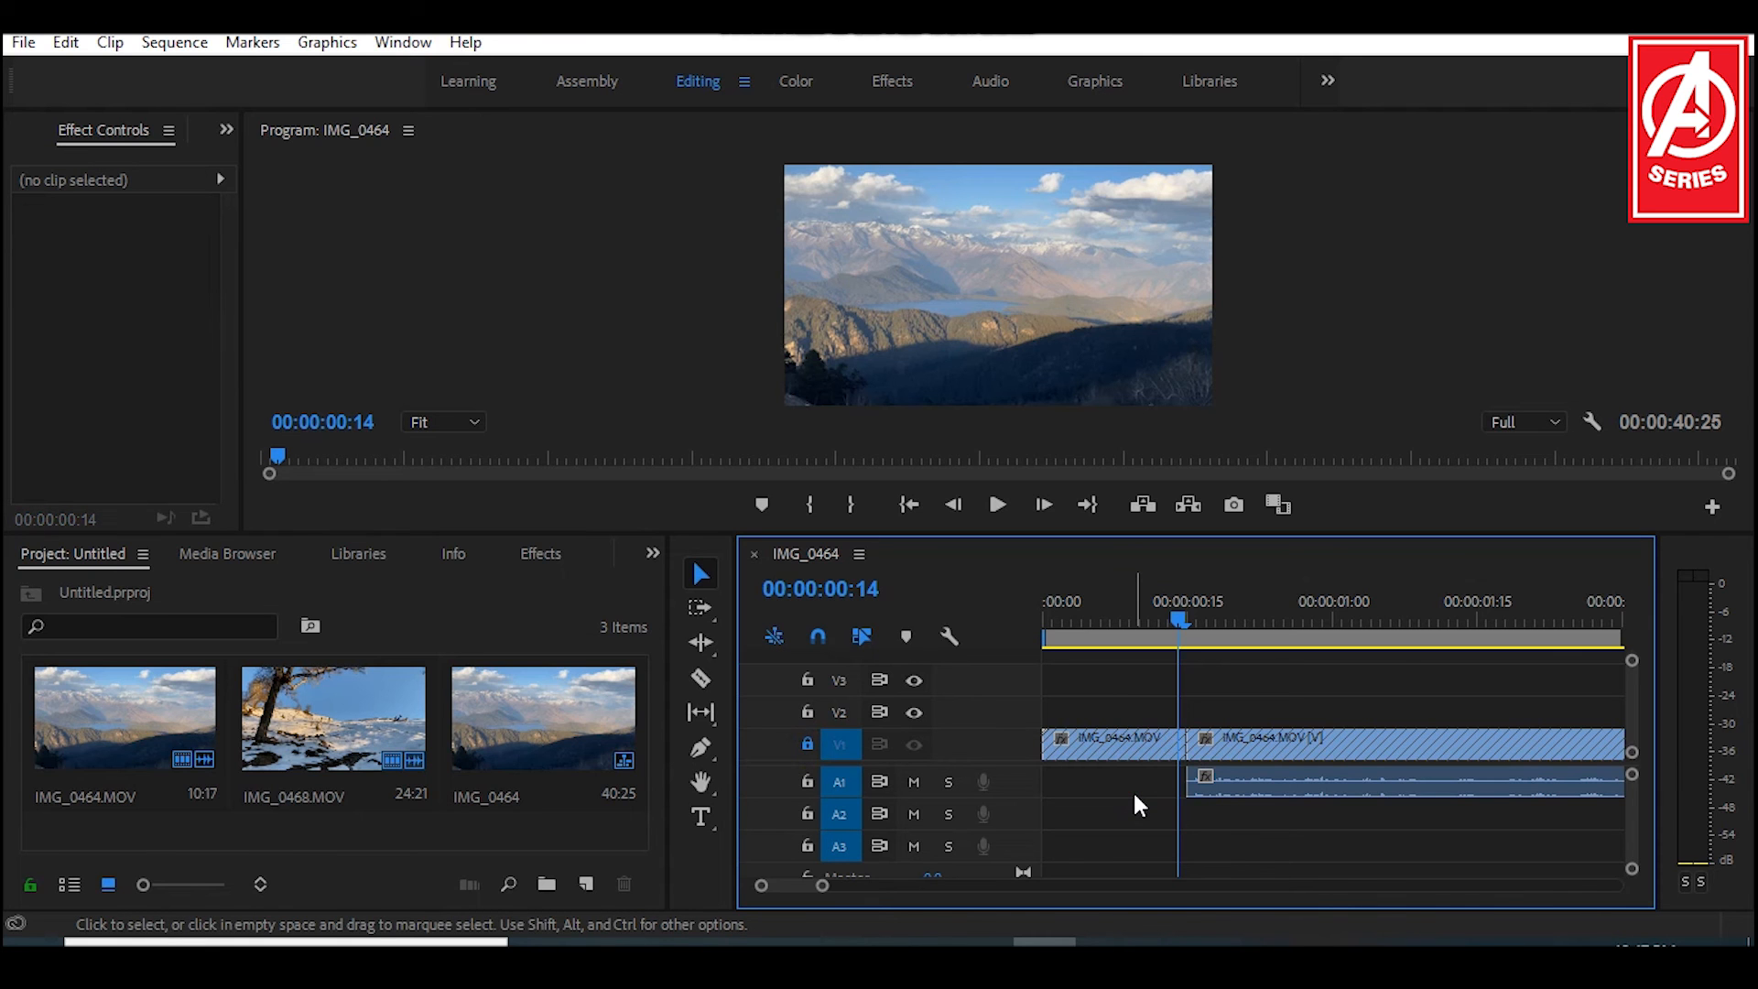
# Step: Undo the audio deletion and unlock video track V1
pyautogui.hotkey('ctrl', 'z')
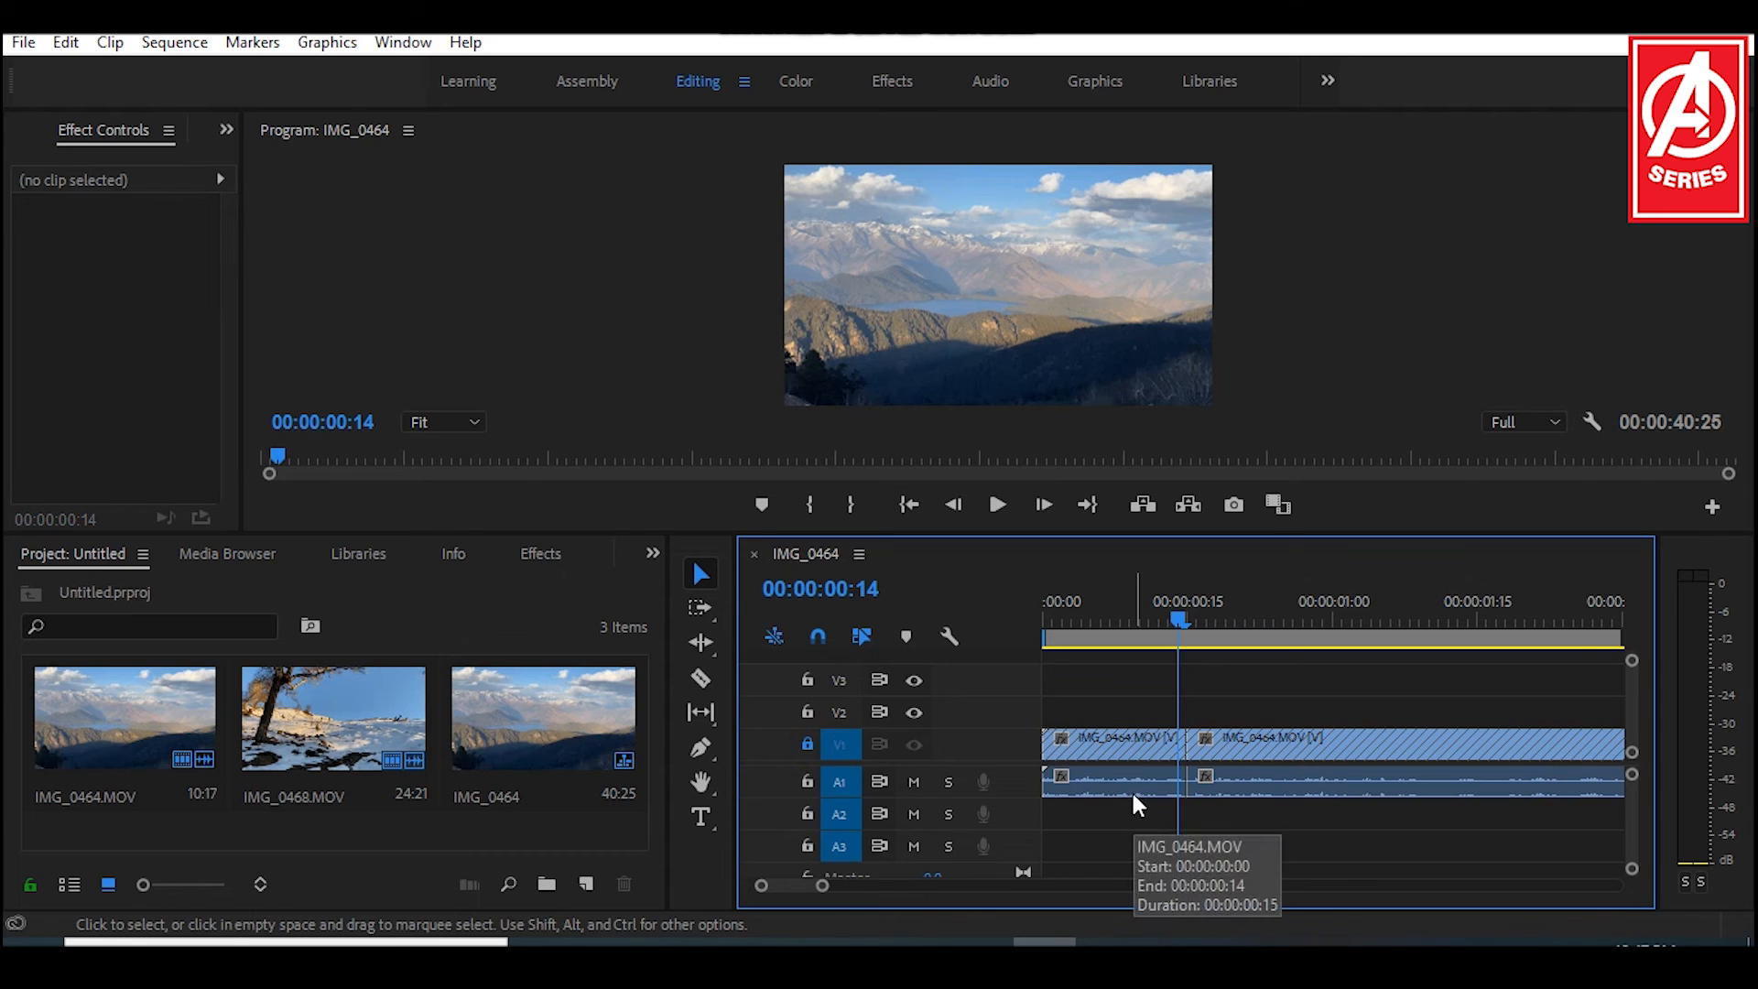
pyautogui.click(806, 745)
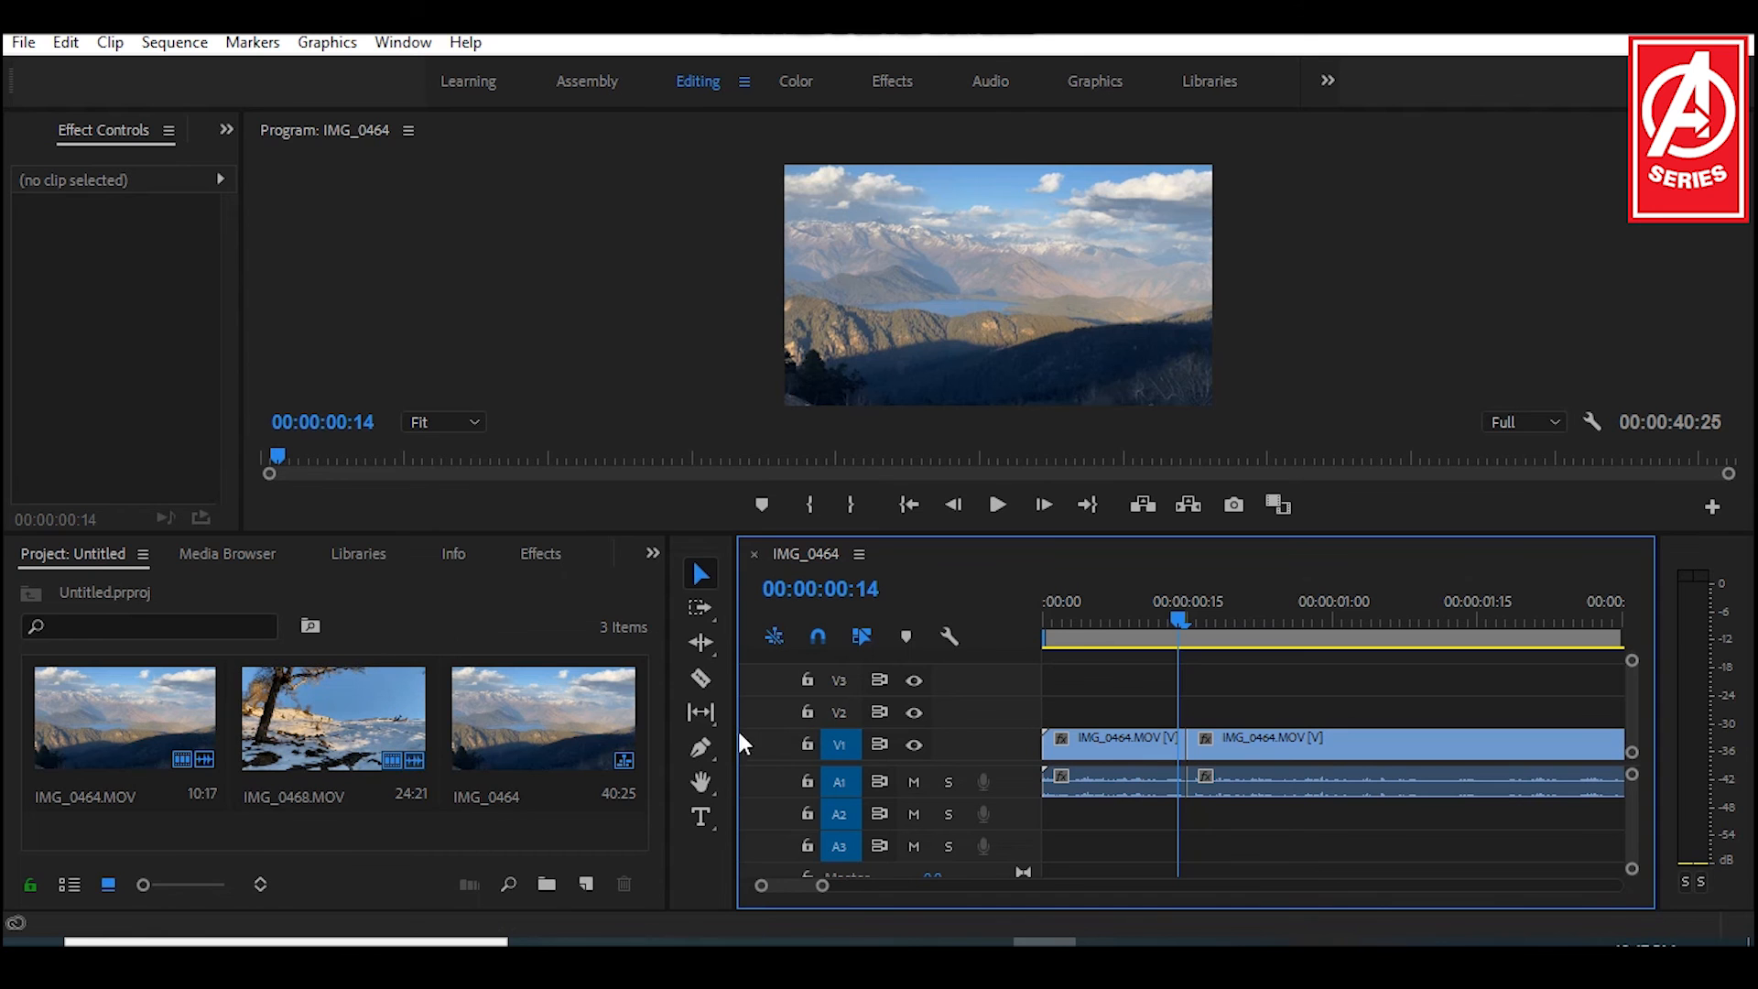
pyautogui.moveTo(1179, 623); pyautogui.dragTo(1133, 625)
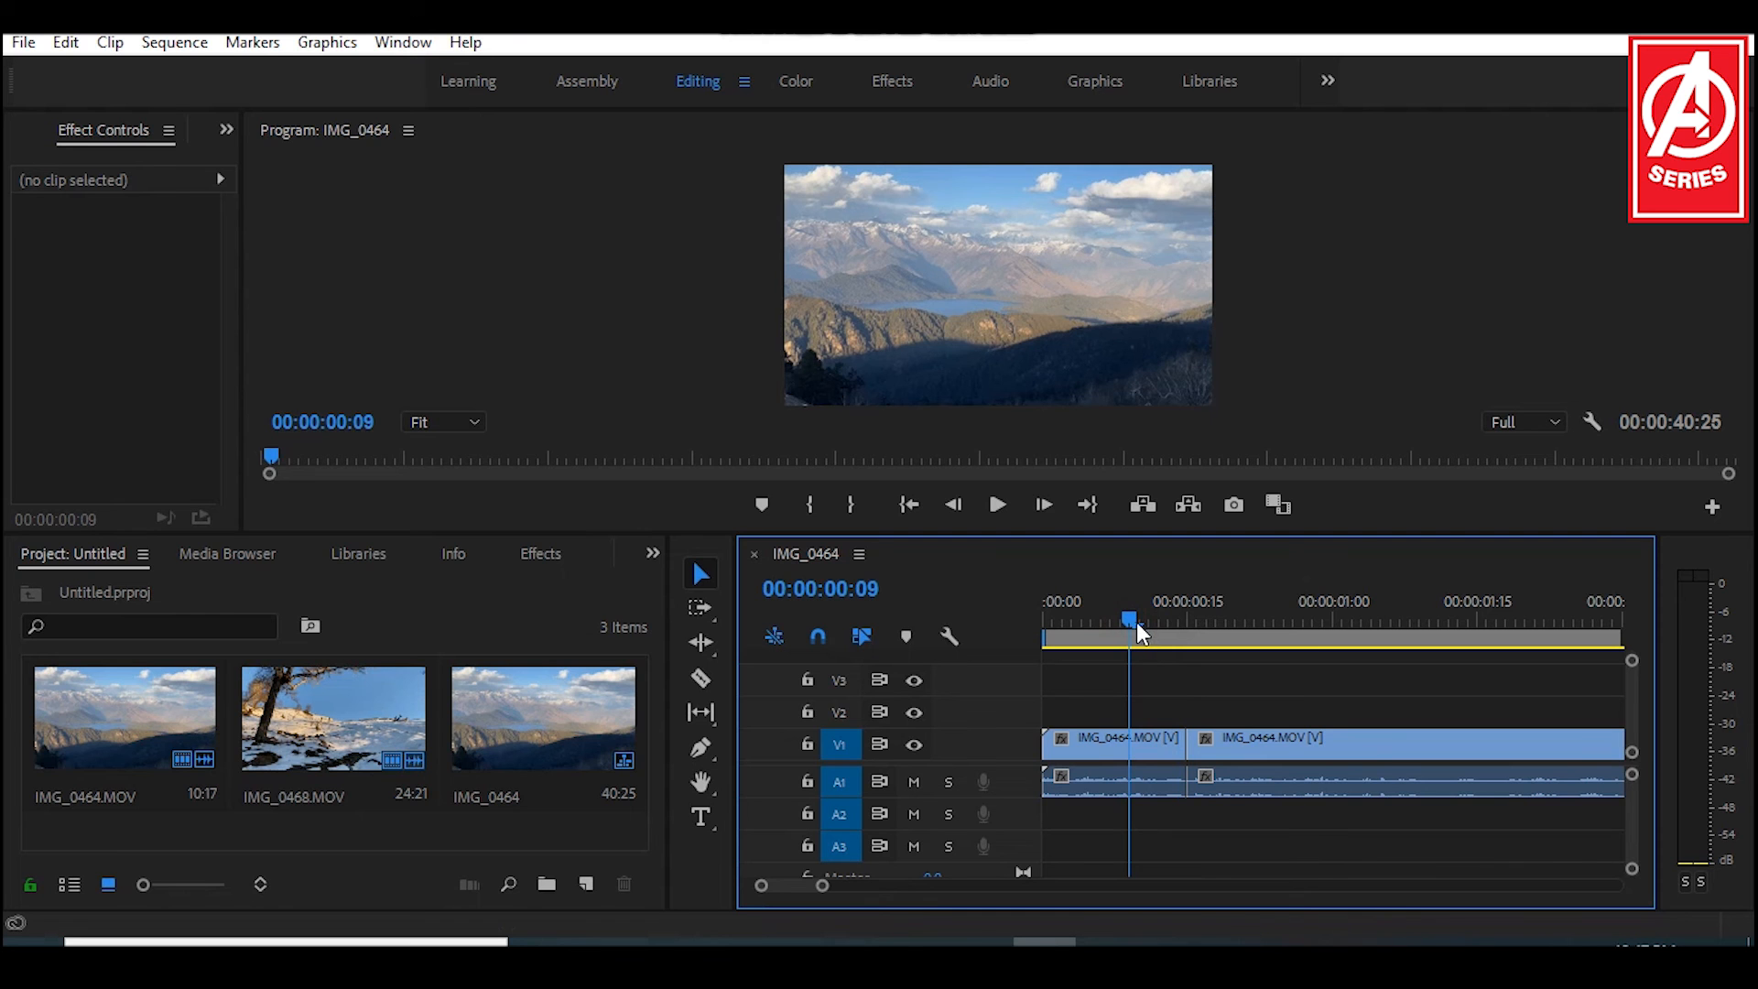
pyautogui.moveTo(1143, 622); pyautogui.dragTo(1178, 623)
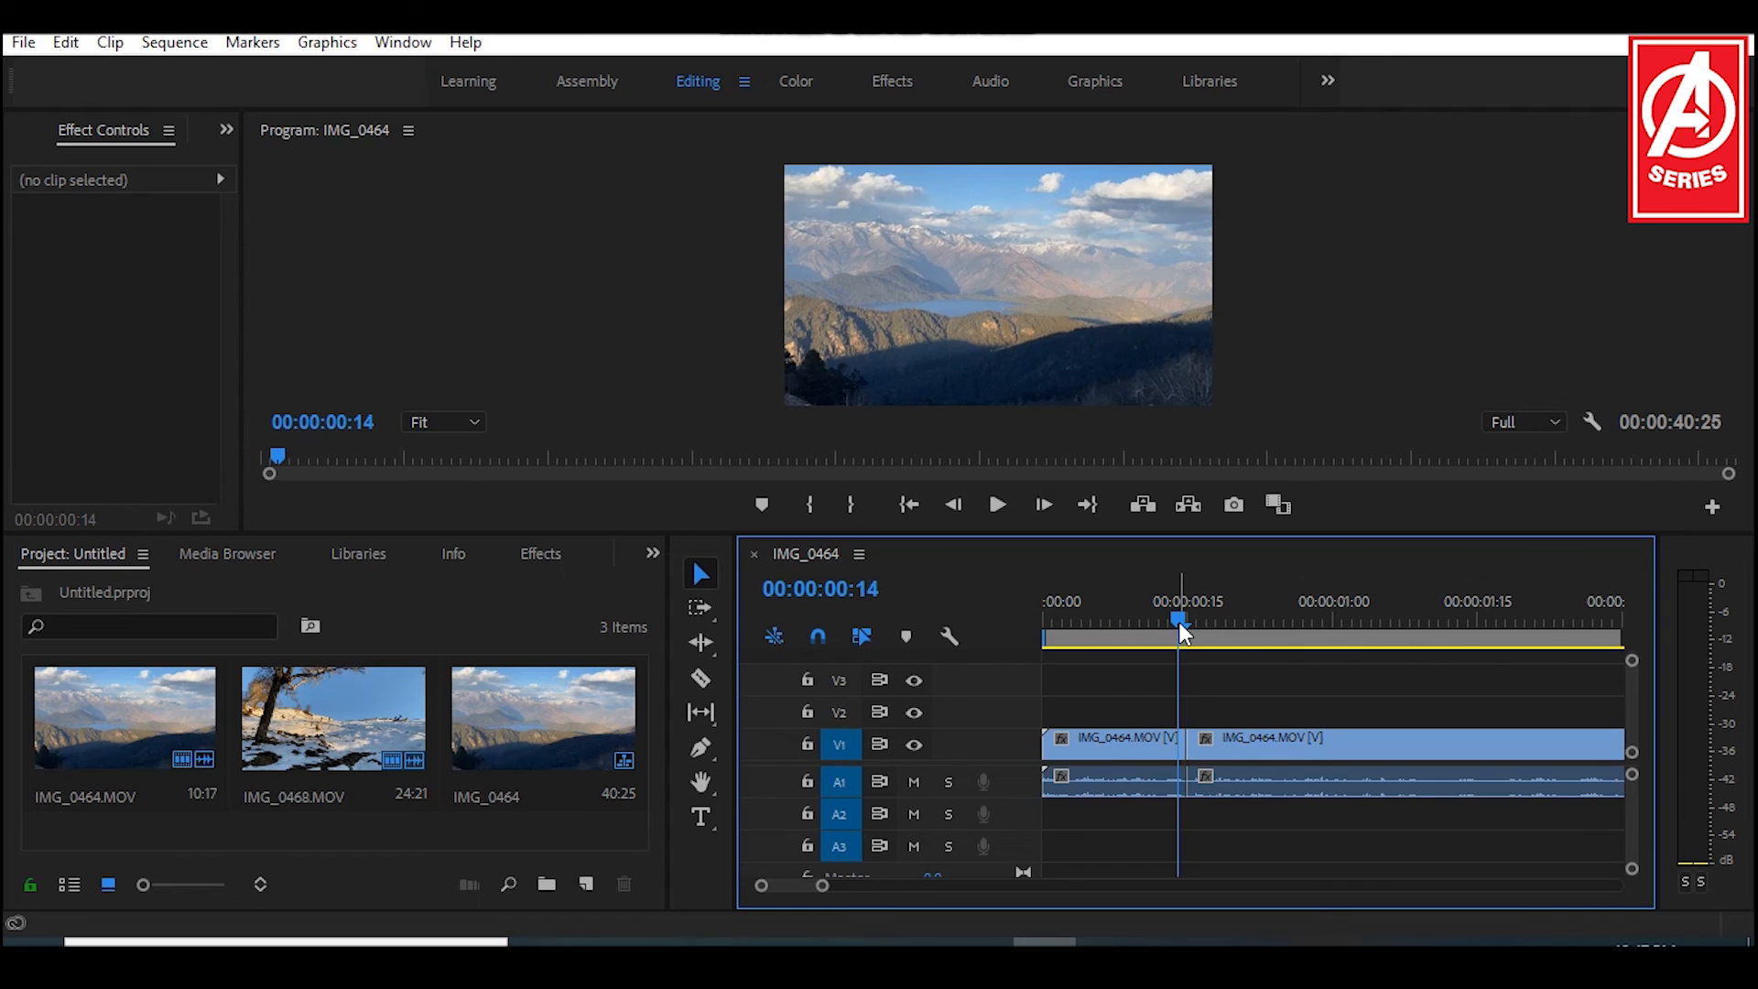
# Step: Select the cut between the two IMG_0464 segments and place the playhead on it at 00:00:00:15
pyautogui.moveTo(1178, 622); pyautogui.dragTo(1233, 621)
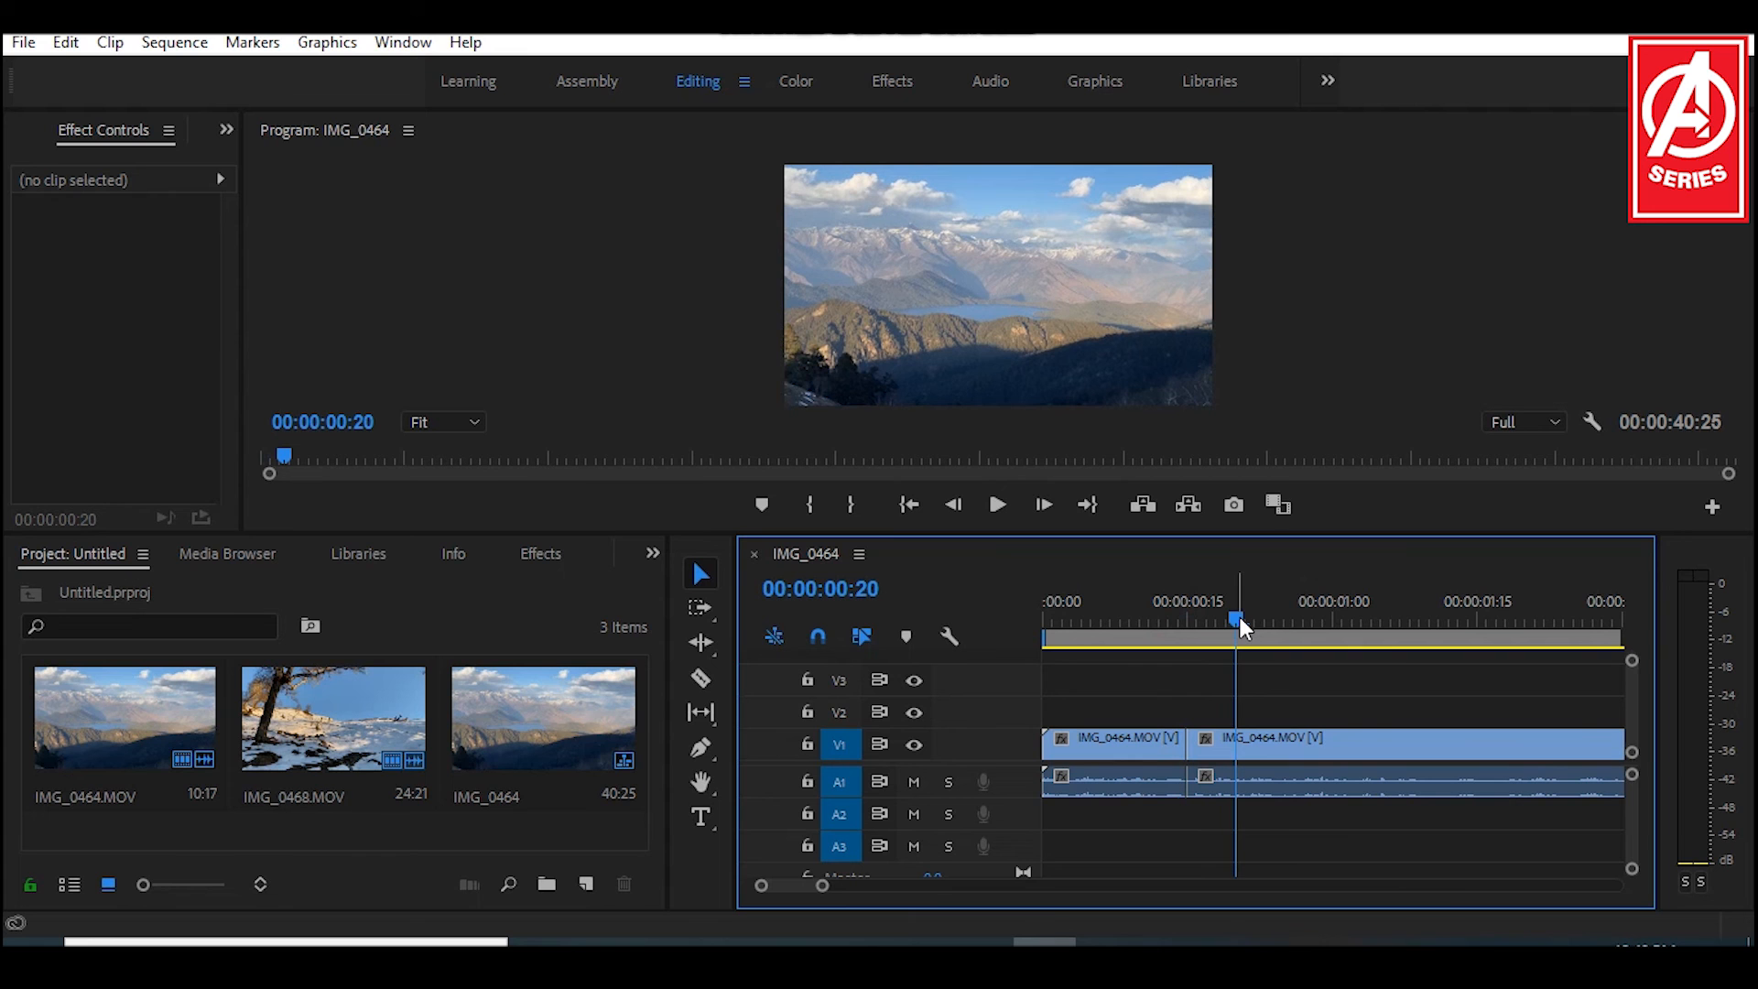
pyautogui.moveTo(1240, 617); pyautogui.dragTo(1279, 617)
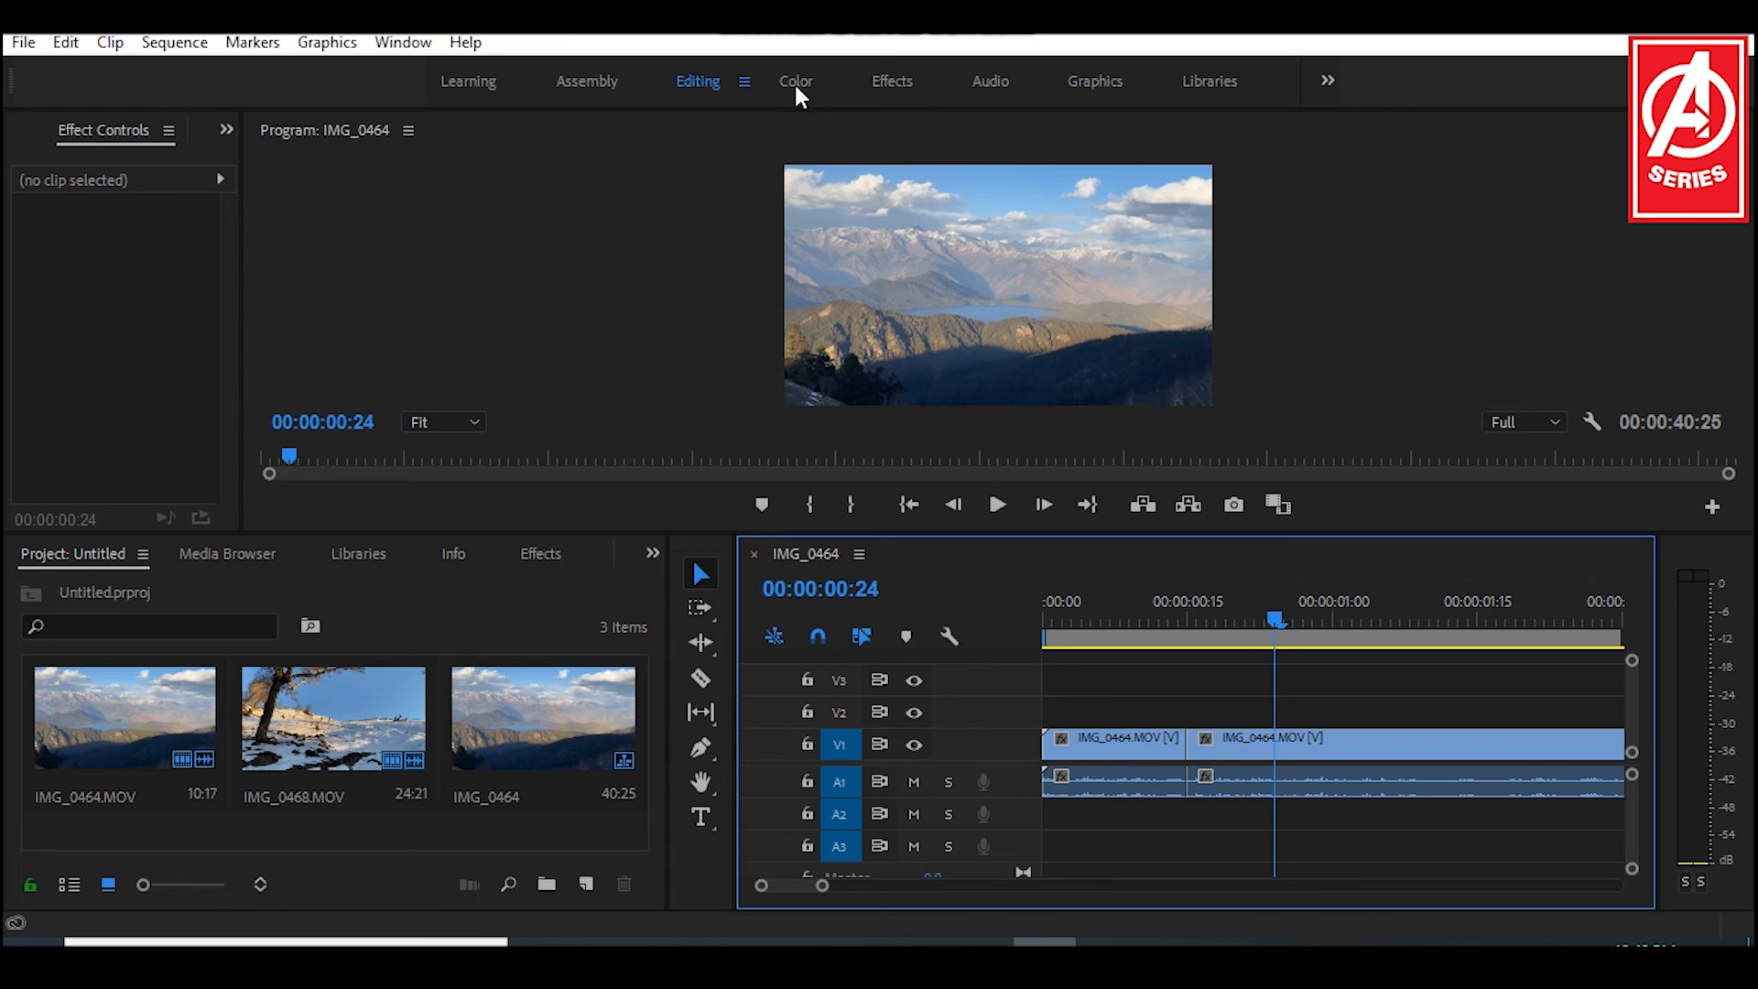
pyautogui.moveTo(1233, 625)
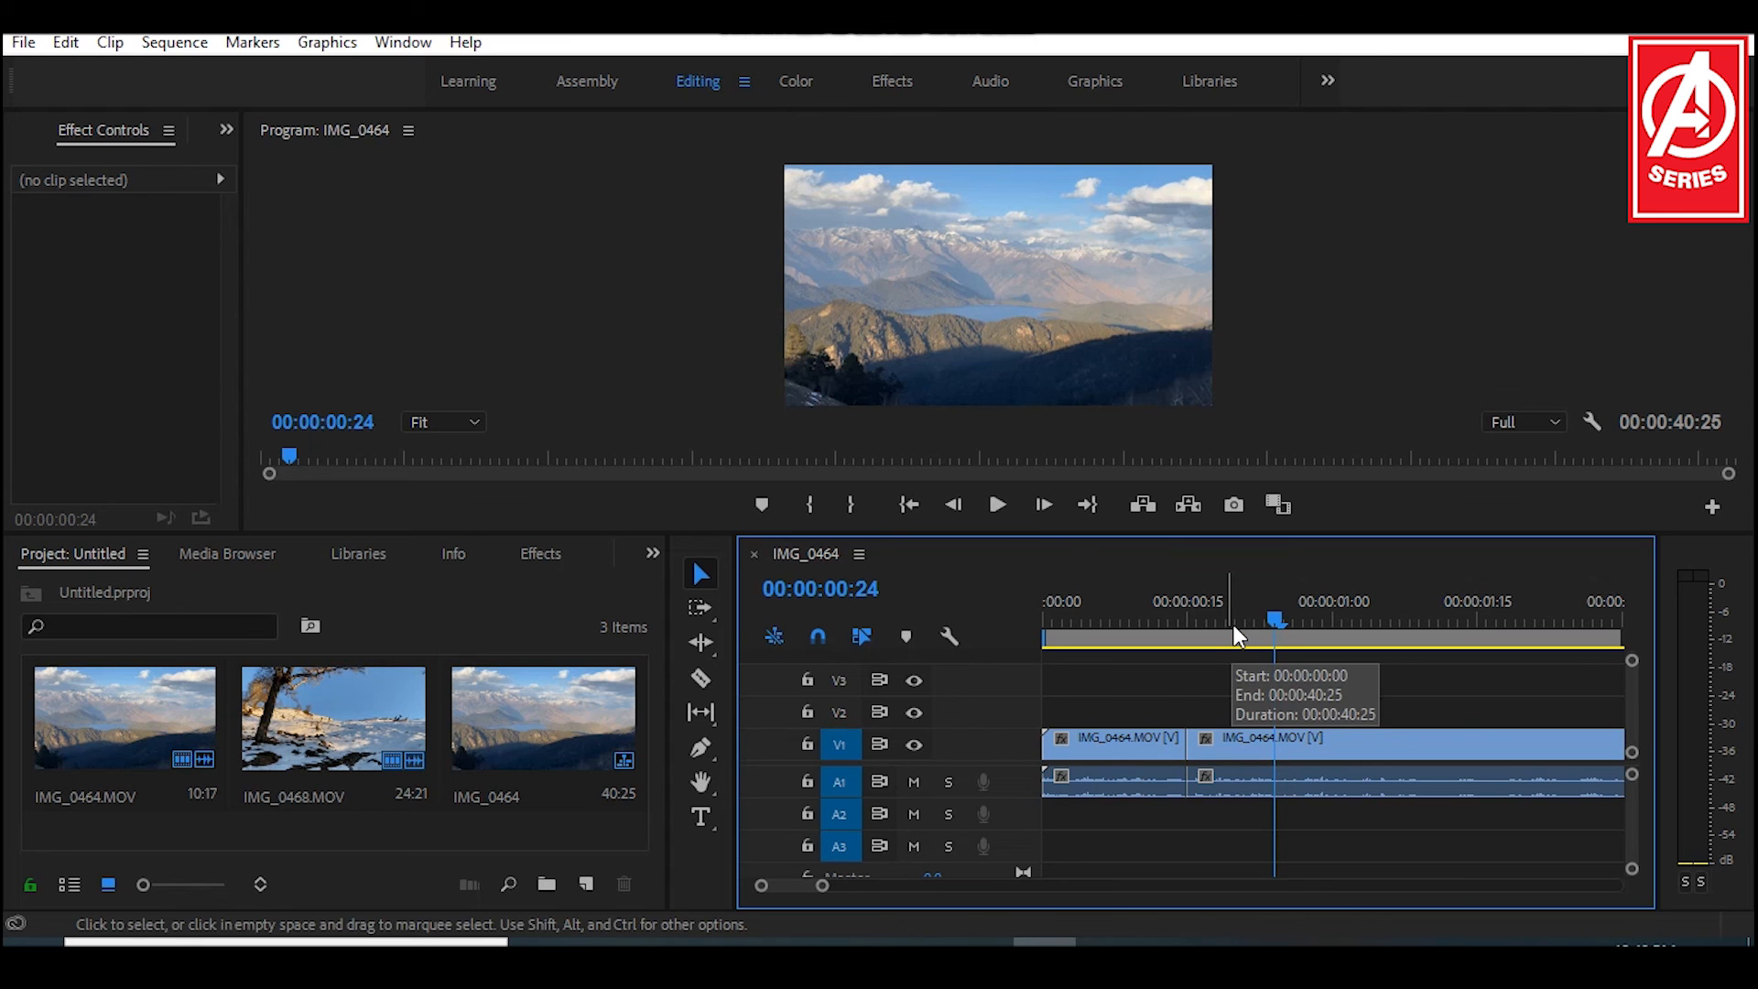
pyautogui.click(1233, 625)
pyautogui.click(1182, 743)
pyautogui.click(1181, 625)
pyautogui.press('=')
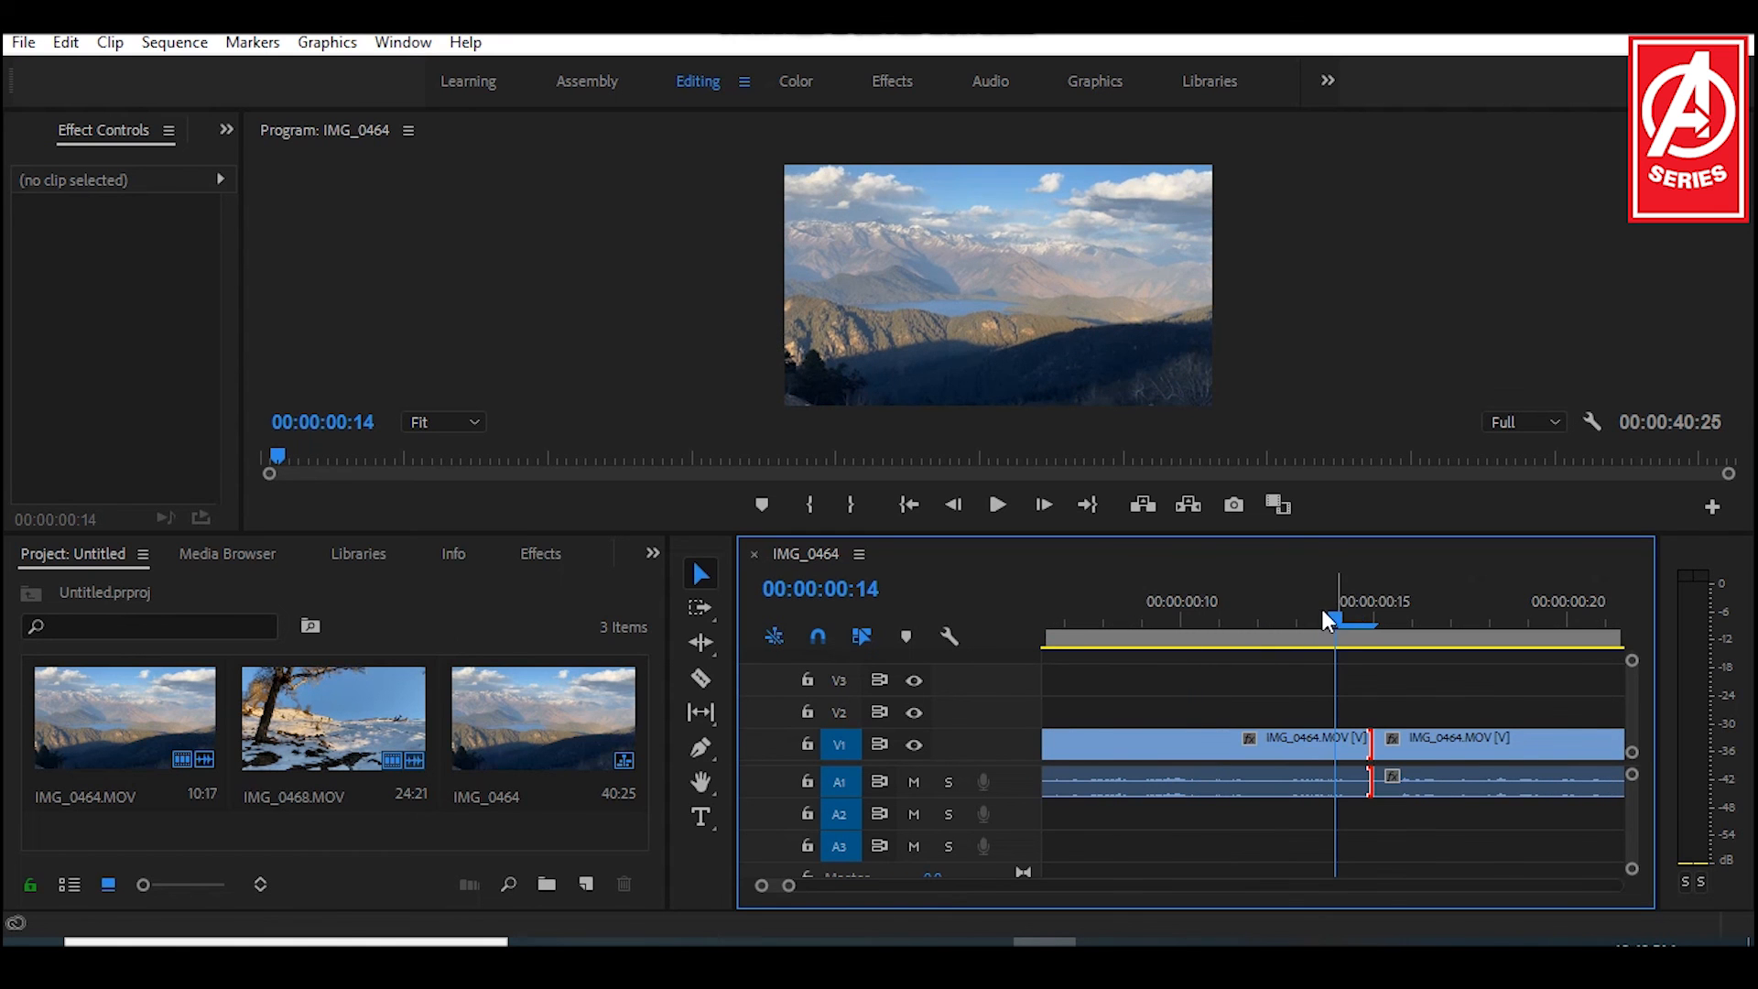
pyautogui.click(1378, 618)
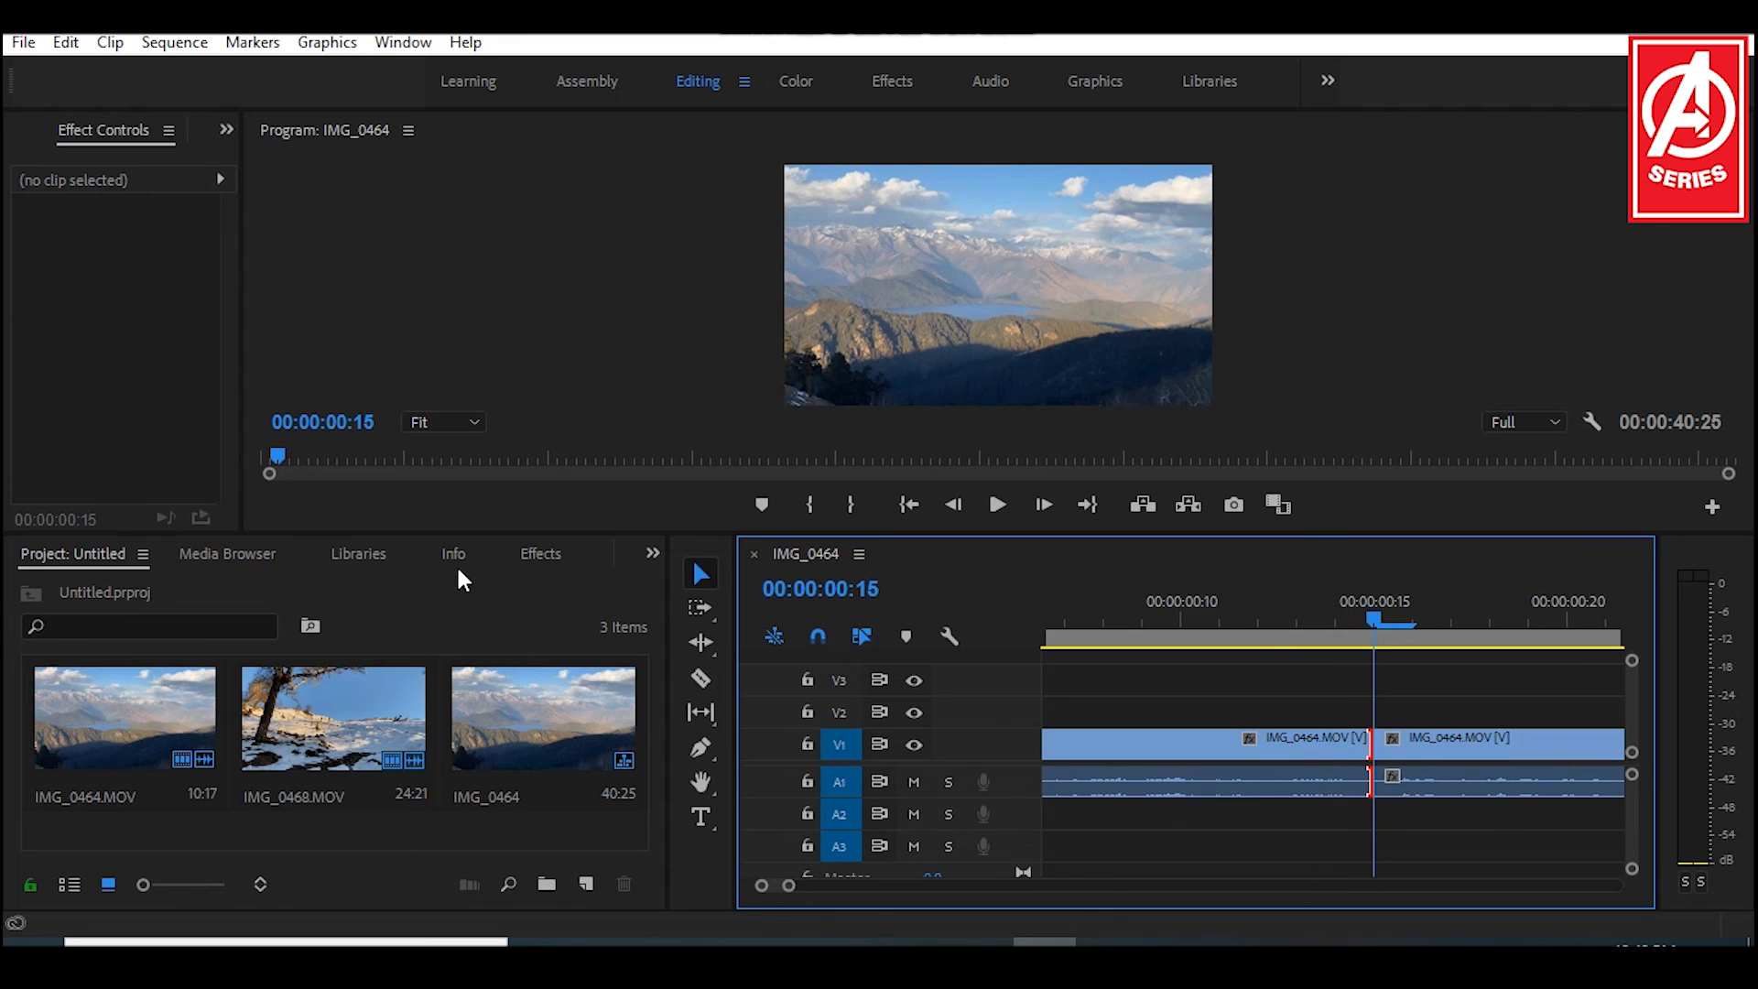
# Step: Display the available effects and expand the Dissolve group within Video Transitions
pyautogui.click(537, 555)
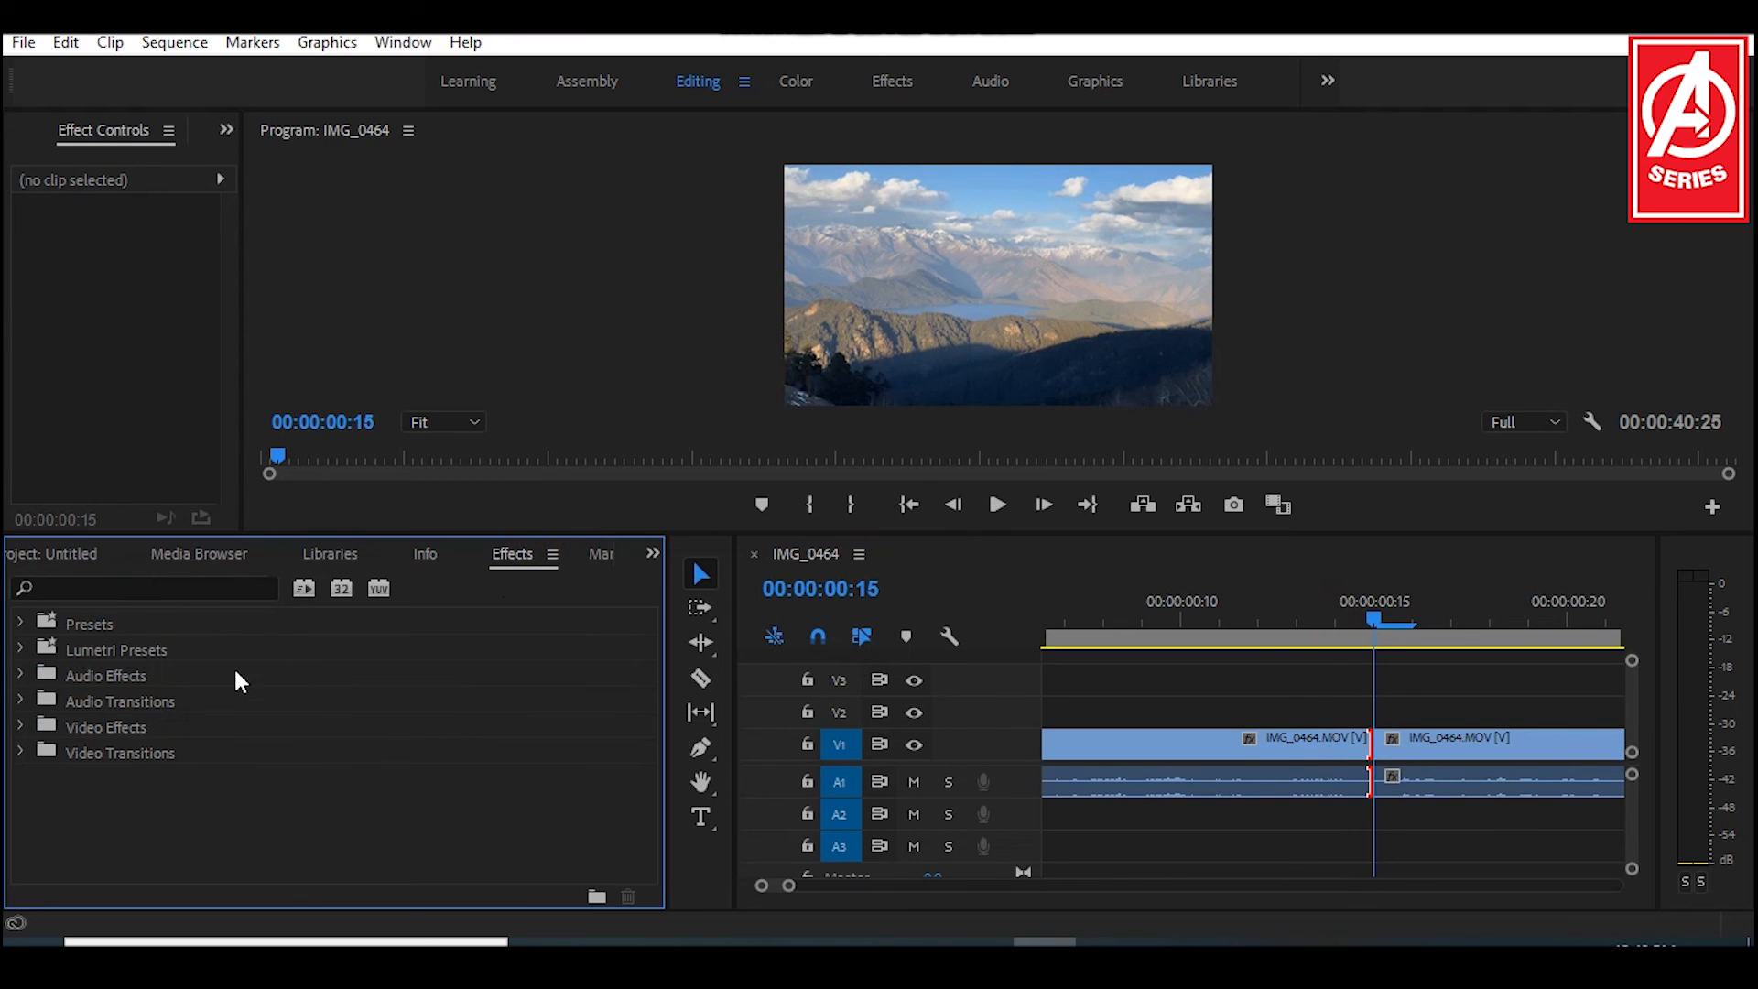
pyautogui.click(21, 753)
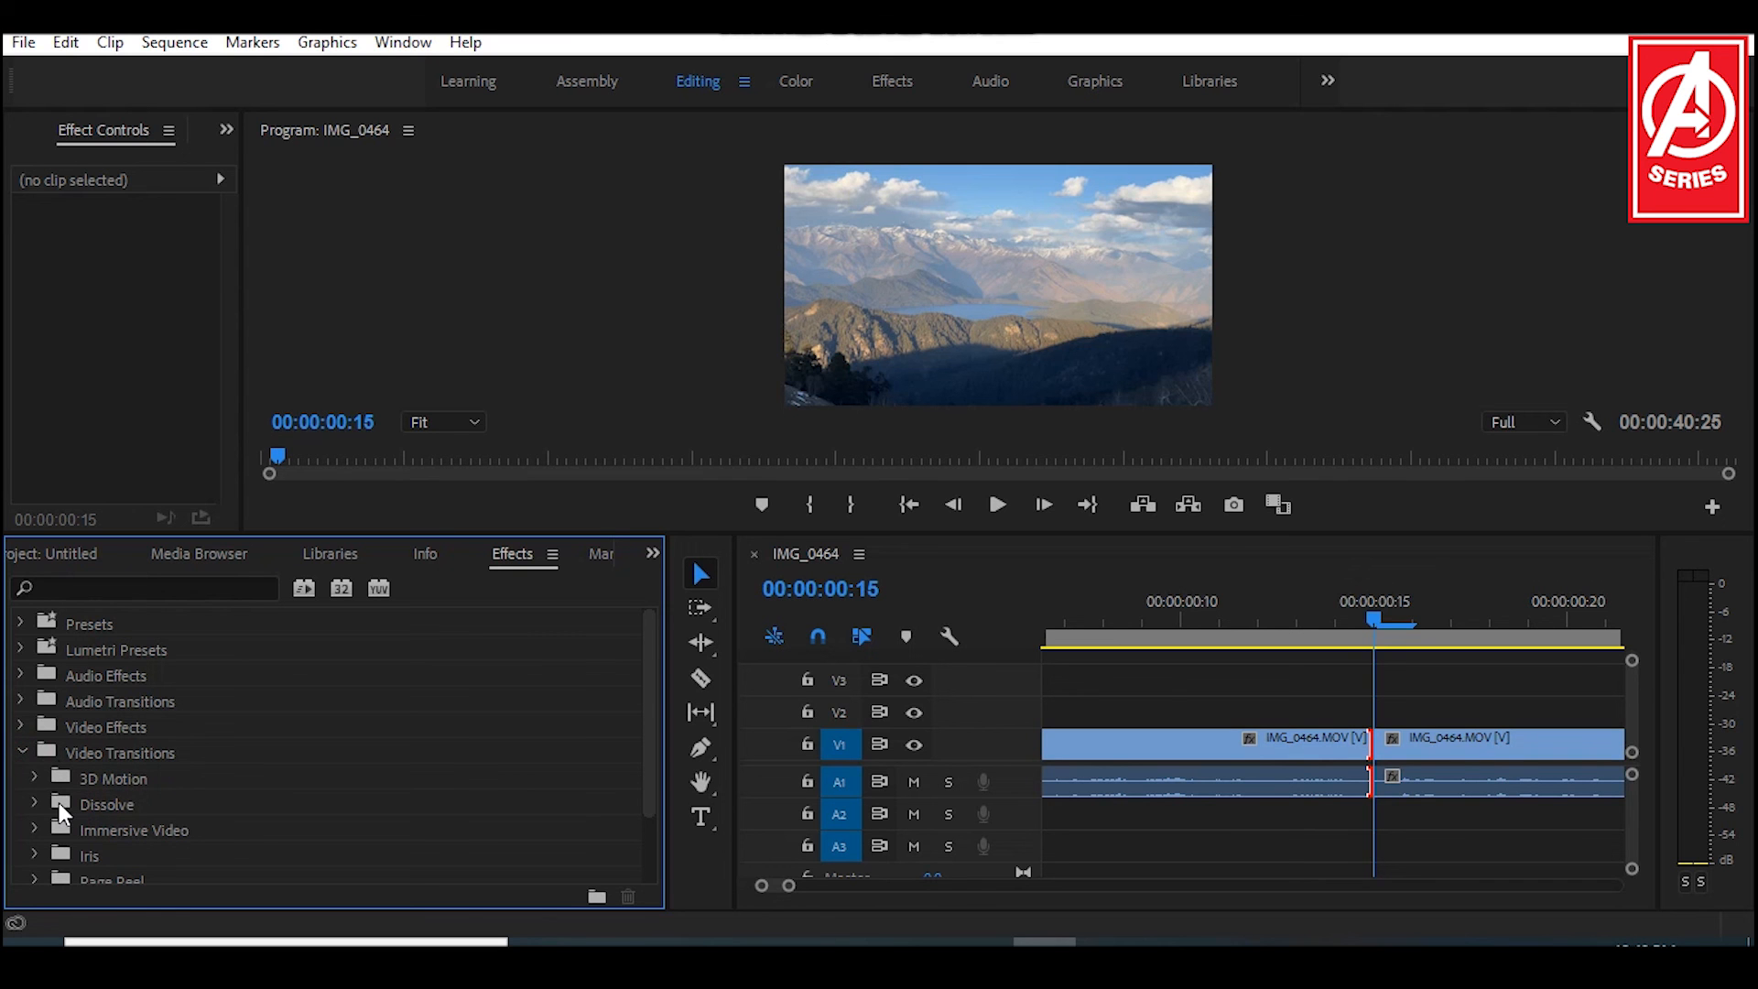
pyautogui.scroll(-3, 50, 802)
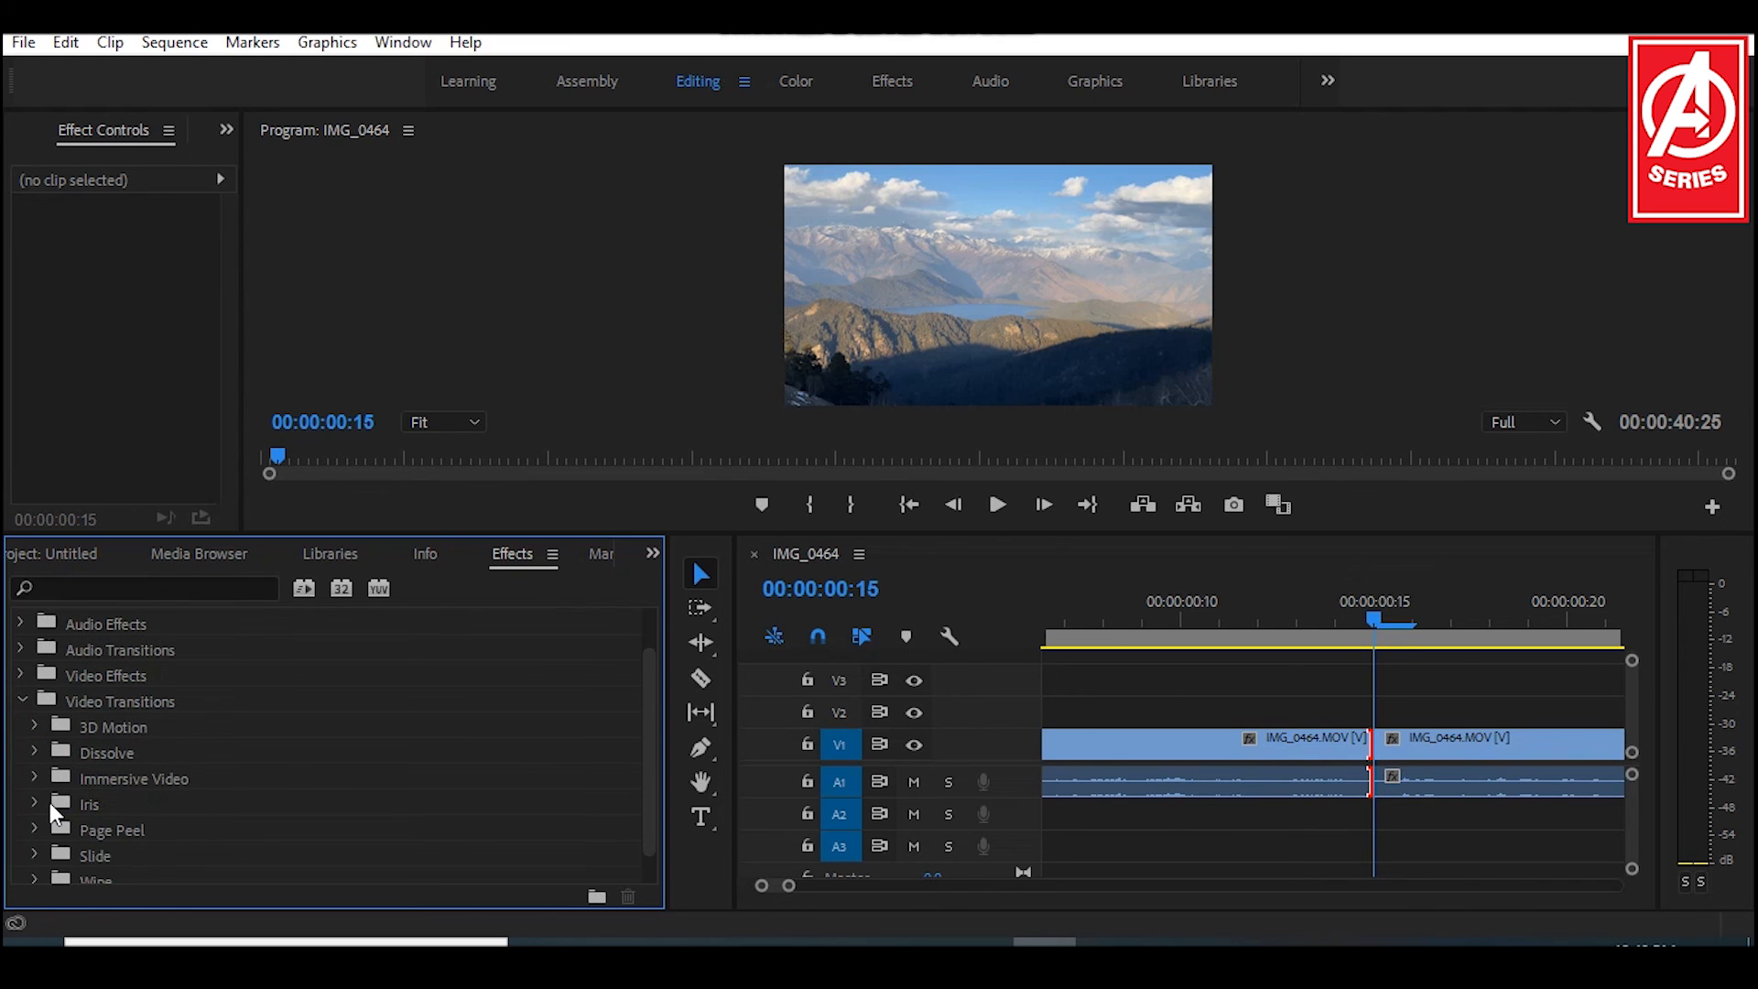
pyautogui.scroll(3, 50, 802)
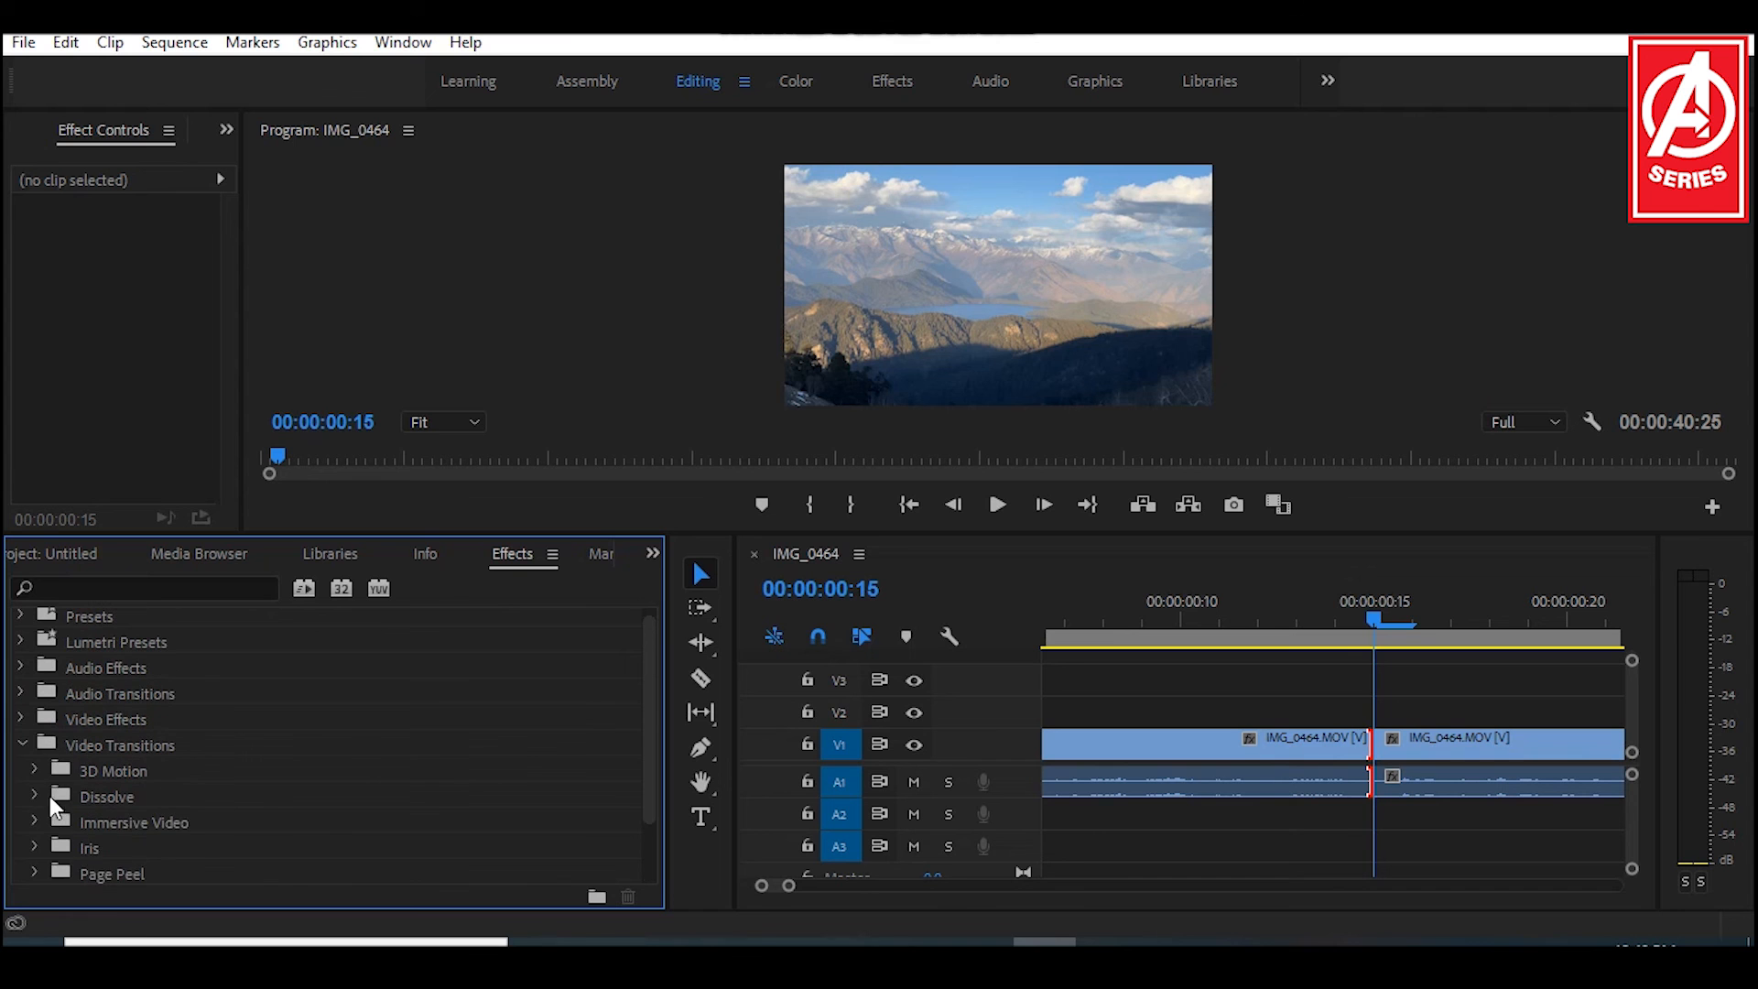
pyautogui.click(35, 767)
pyautogui.click(35, 768)
pyautogui.click(36, 793)
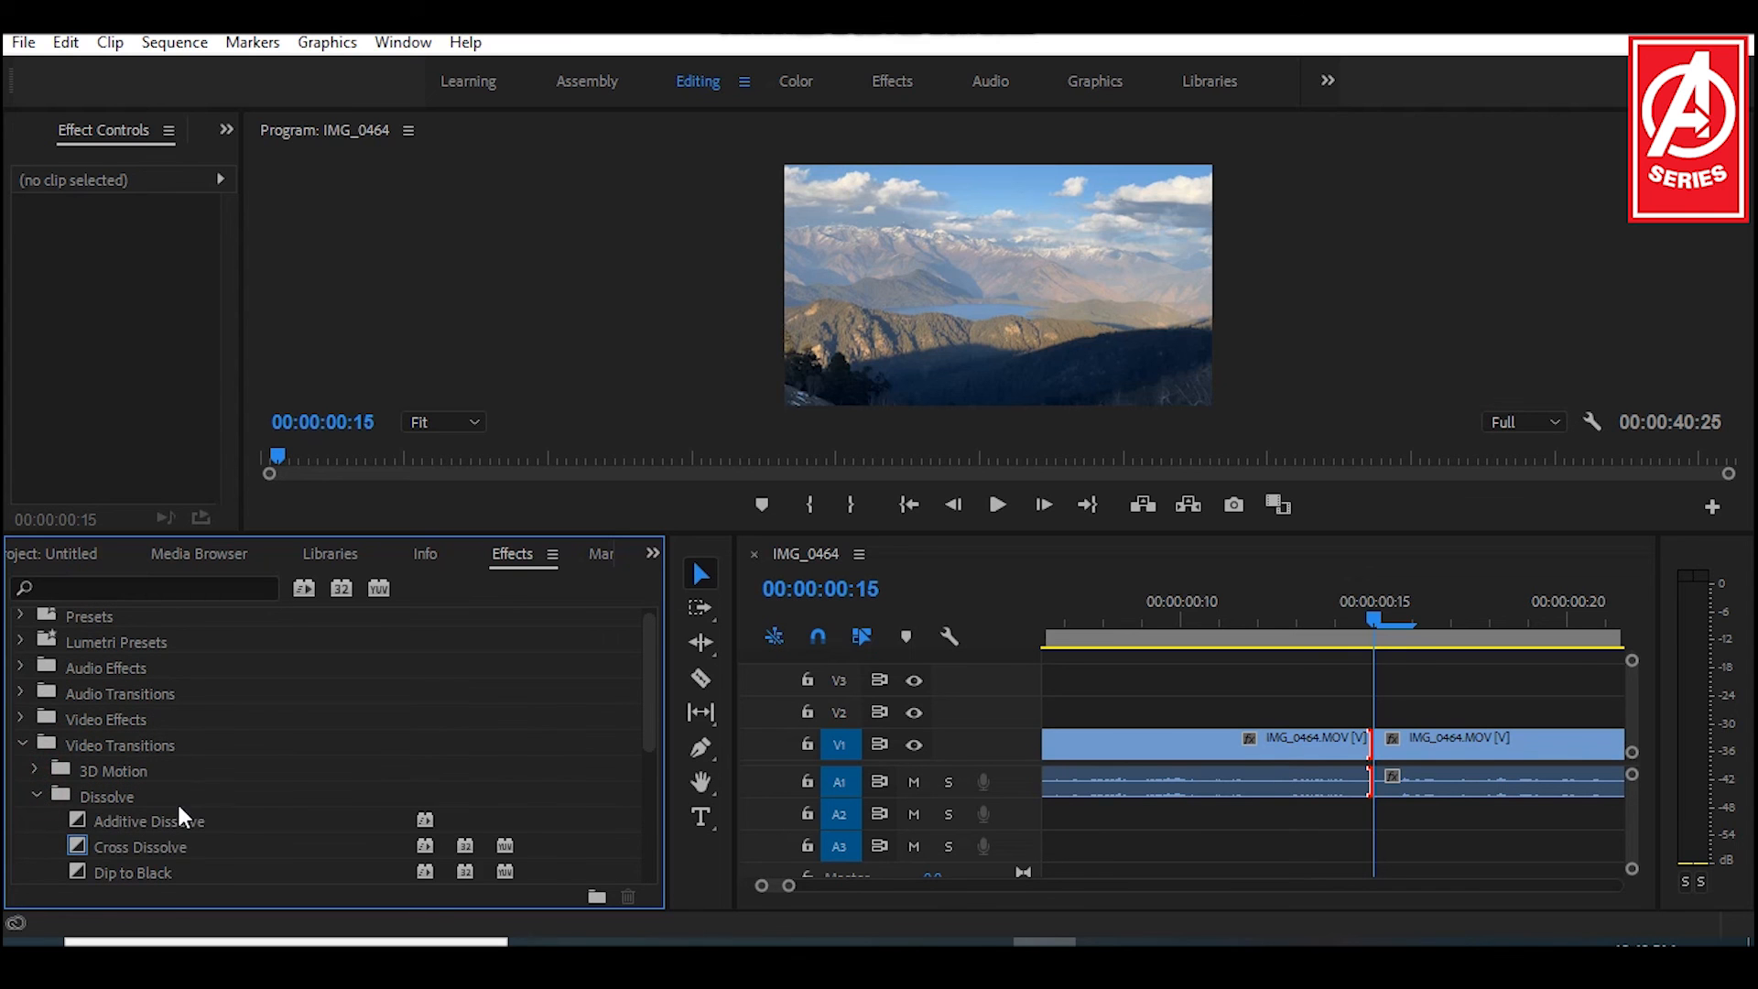
# Step: Apply the Cross Dissolve transition to the cut between the two IMG_0464 segments on V1
pyautogui.scroll(-2, 211, 808)
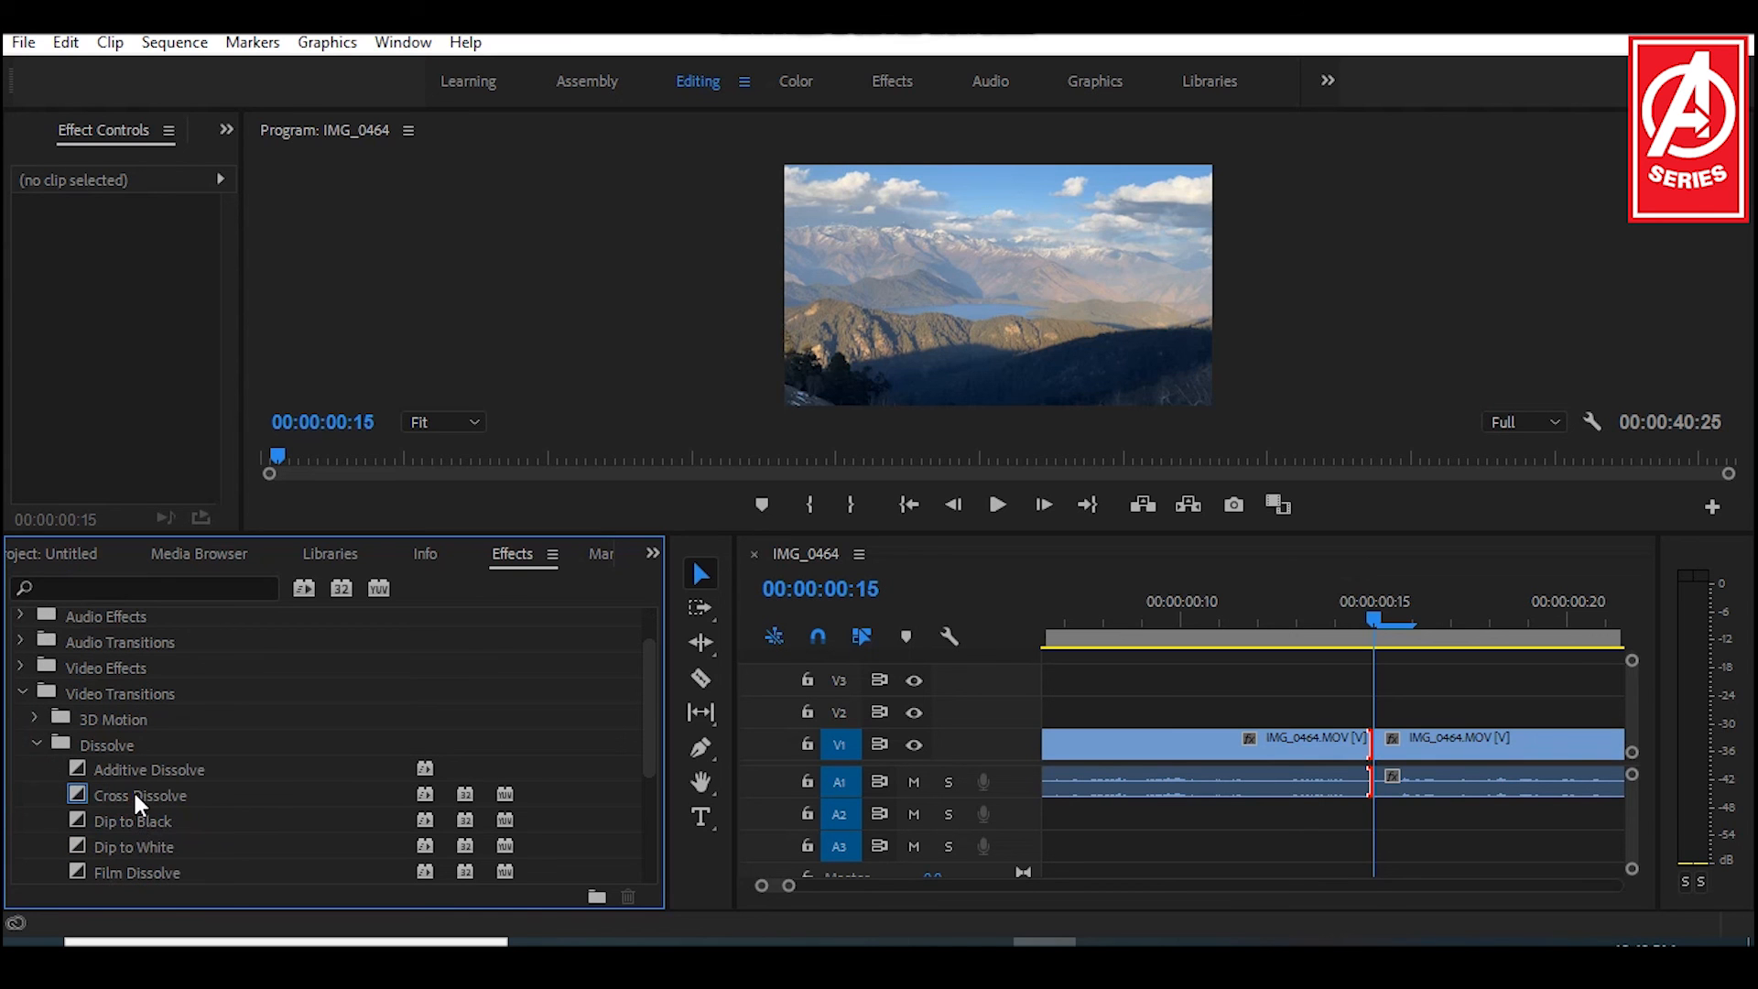
pyautogui.click(133, 791)
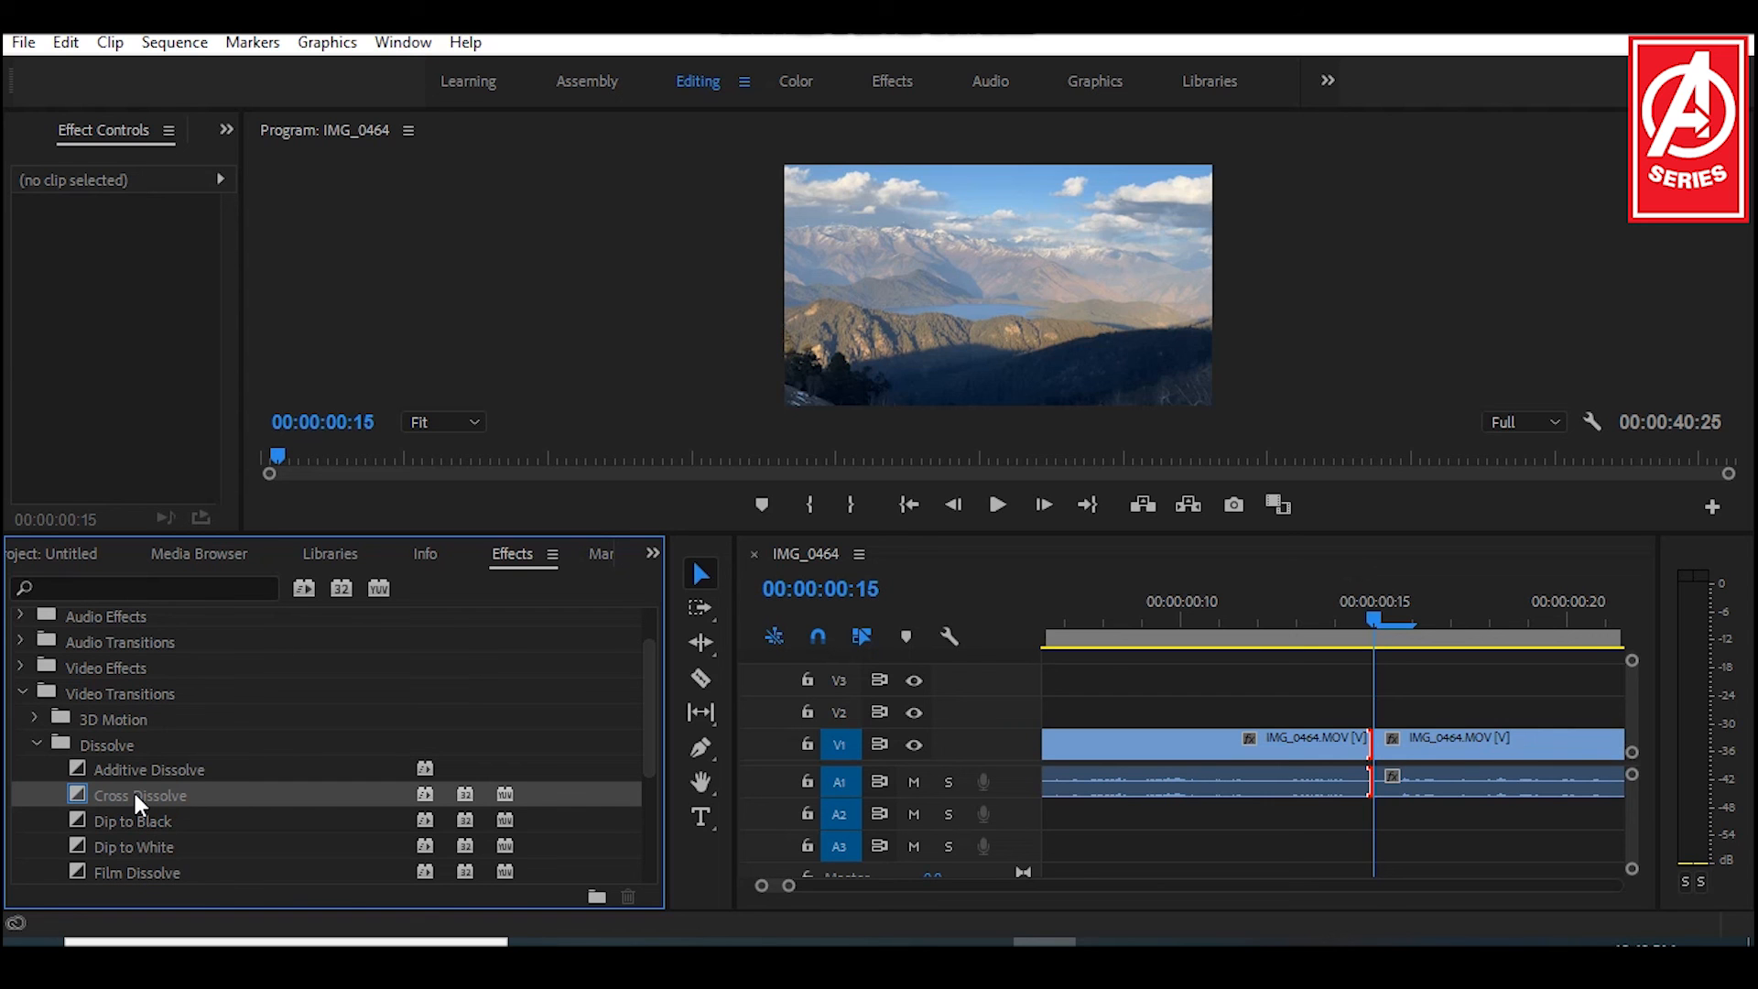
pyautogui.moveTo(133, 791); pyautogui.dragTo(1377, 739)
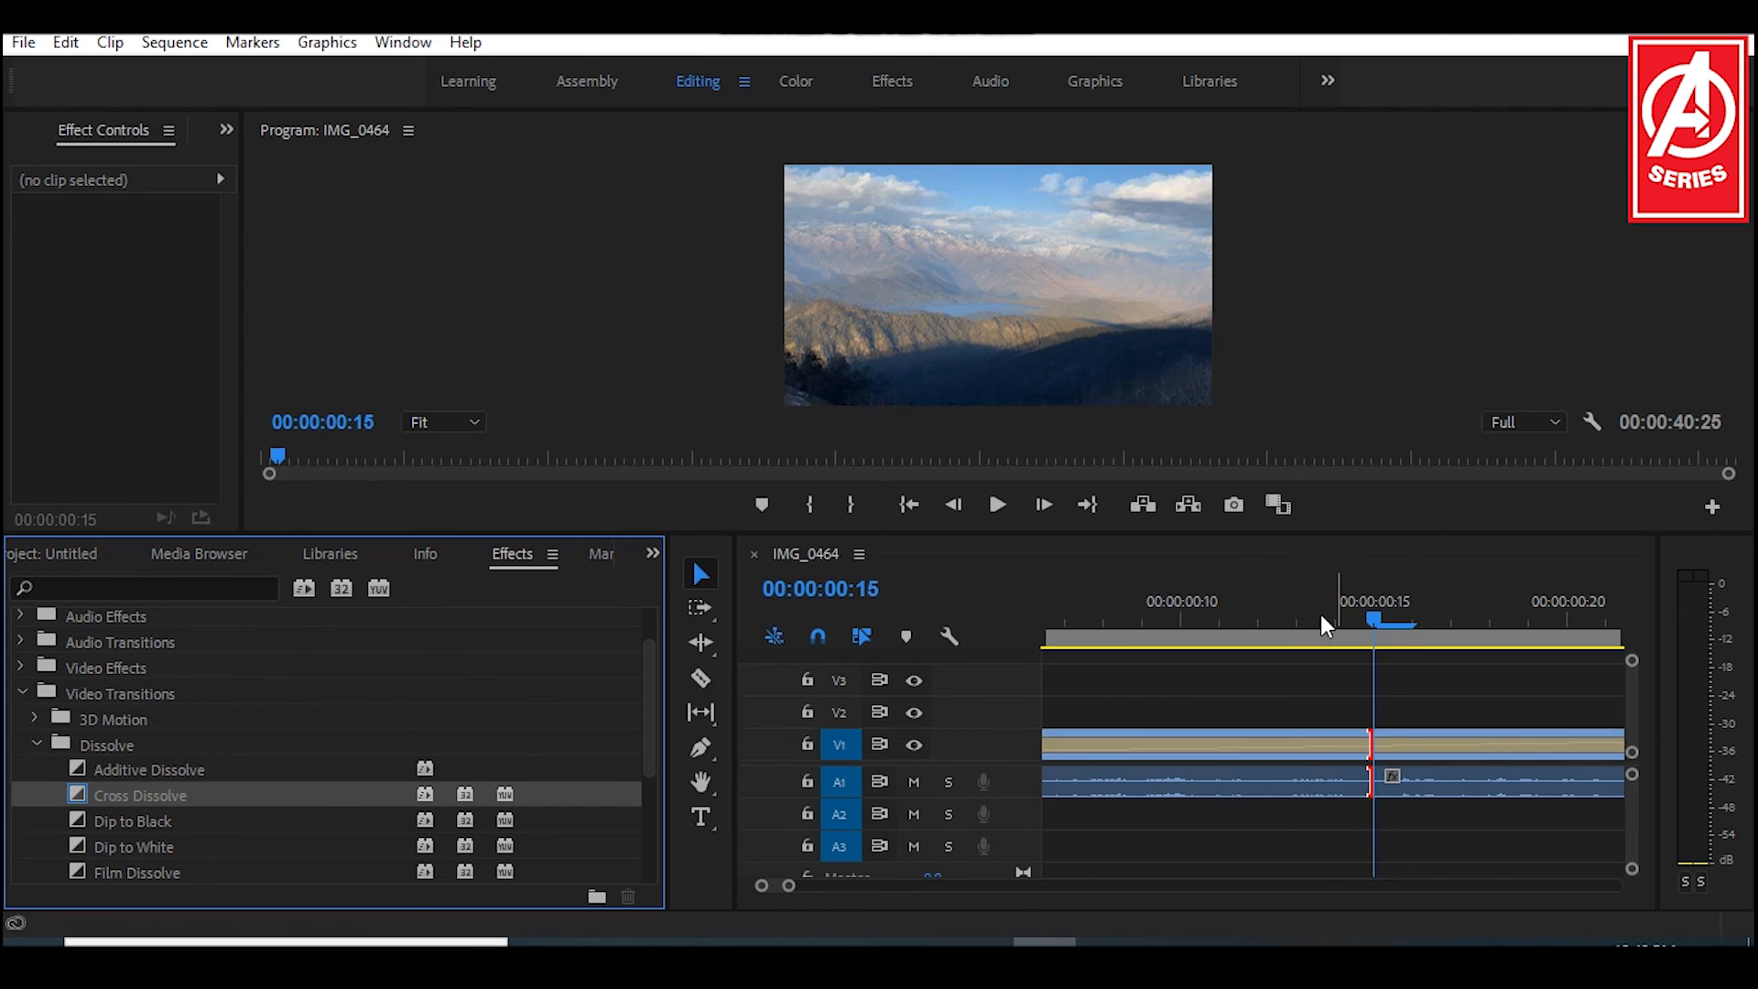
# Step: Play and scrub through the start of the sequence to preview the Cross Dissolve between the two segments
pyautogui.click(1259, 616)
pyautogui.press('-')
pyautogui.press('-')
pyautogui.press('-')
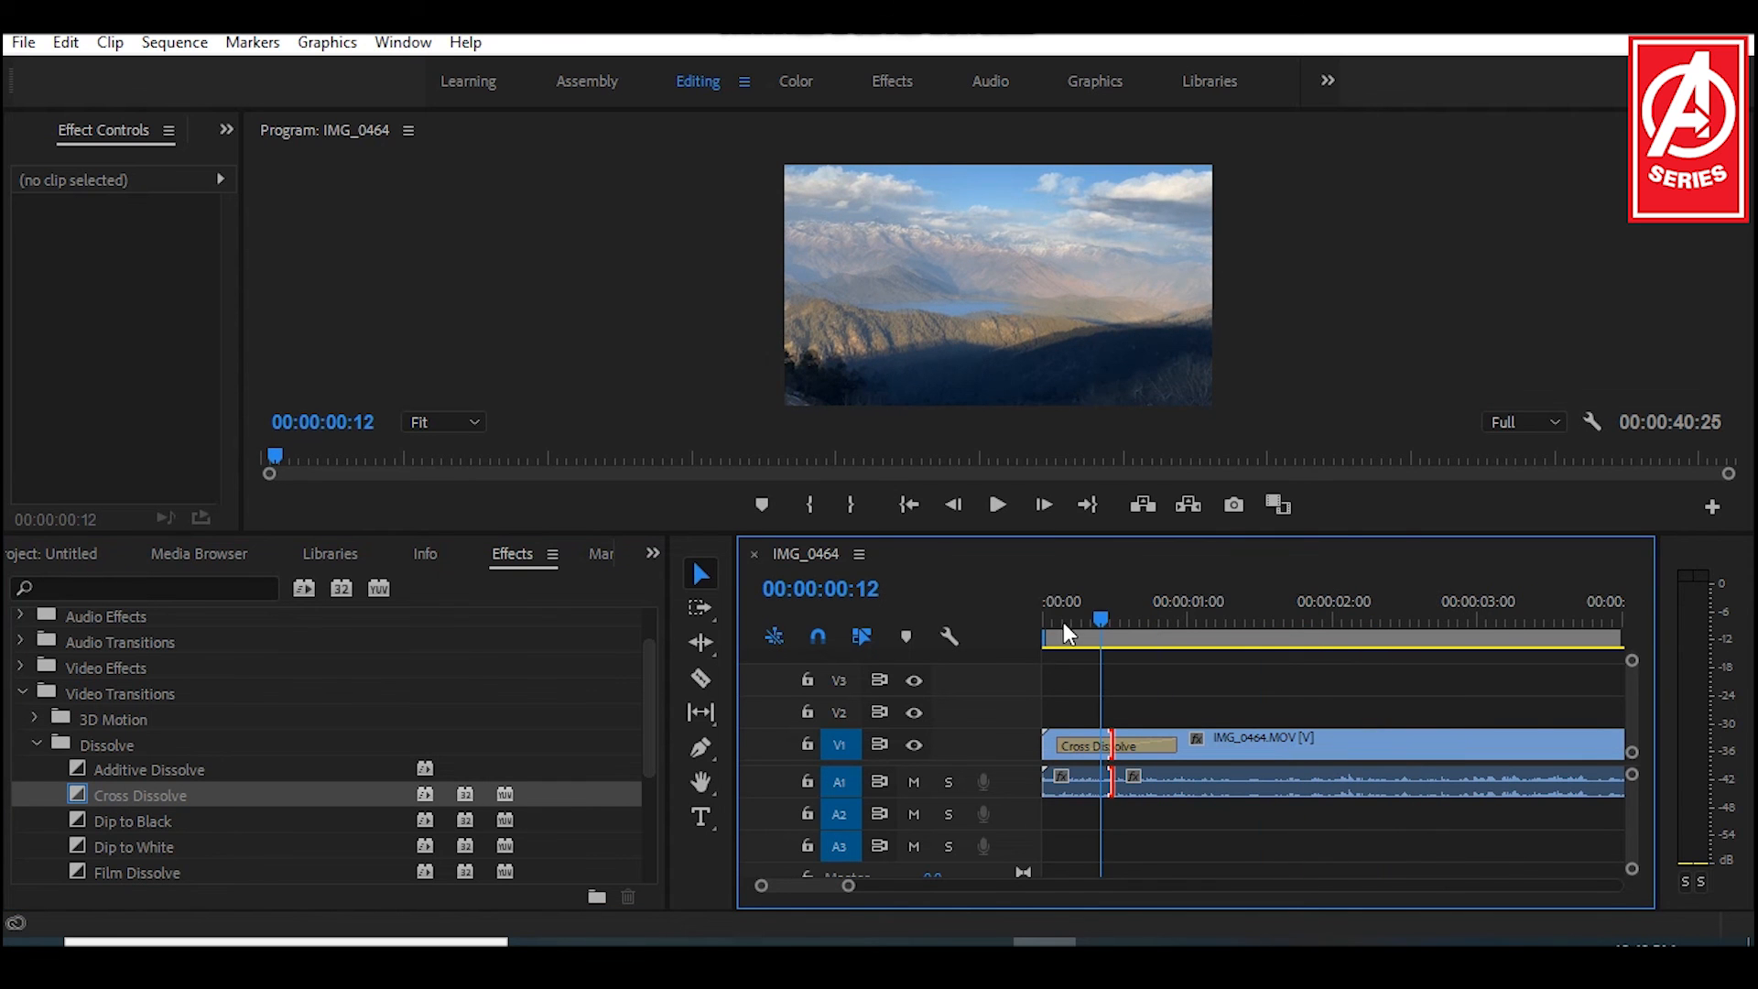
pyautogui.moveTo(1097, 621)
pyautogui.mouseDown()
pyautogui.moveTo(1062, 619)
pyautogui.moveTo(1081, 619)
pyautogui.mouseUp()
pyautogui.press('space')
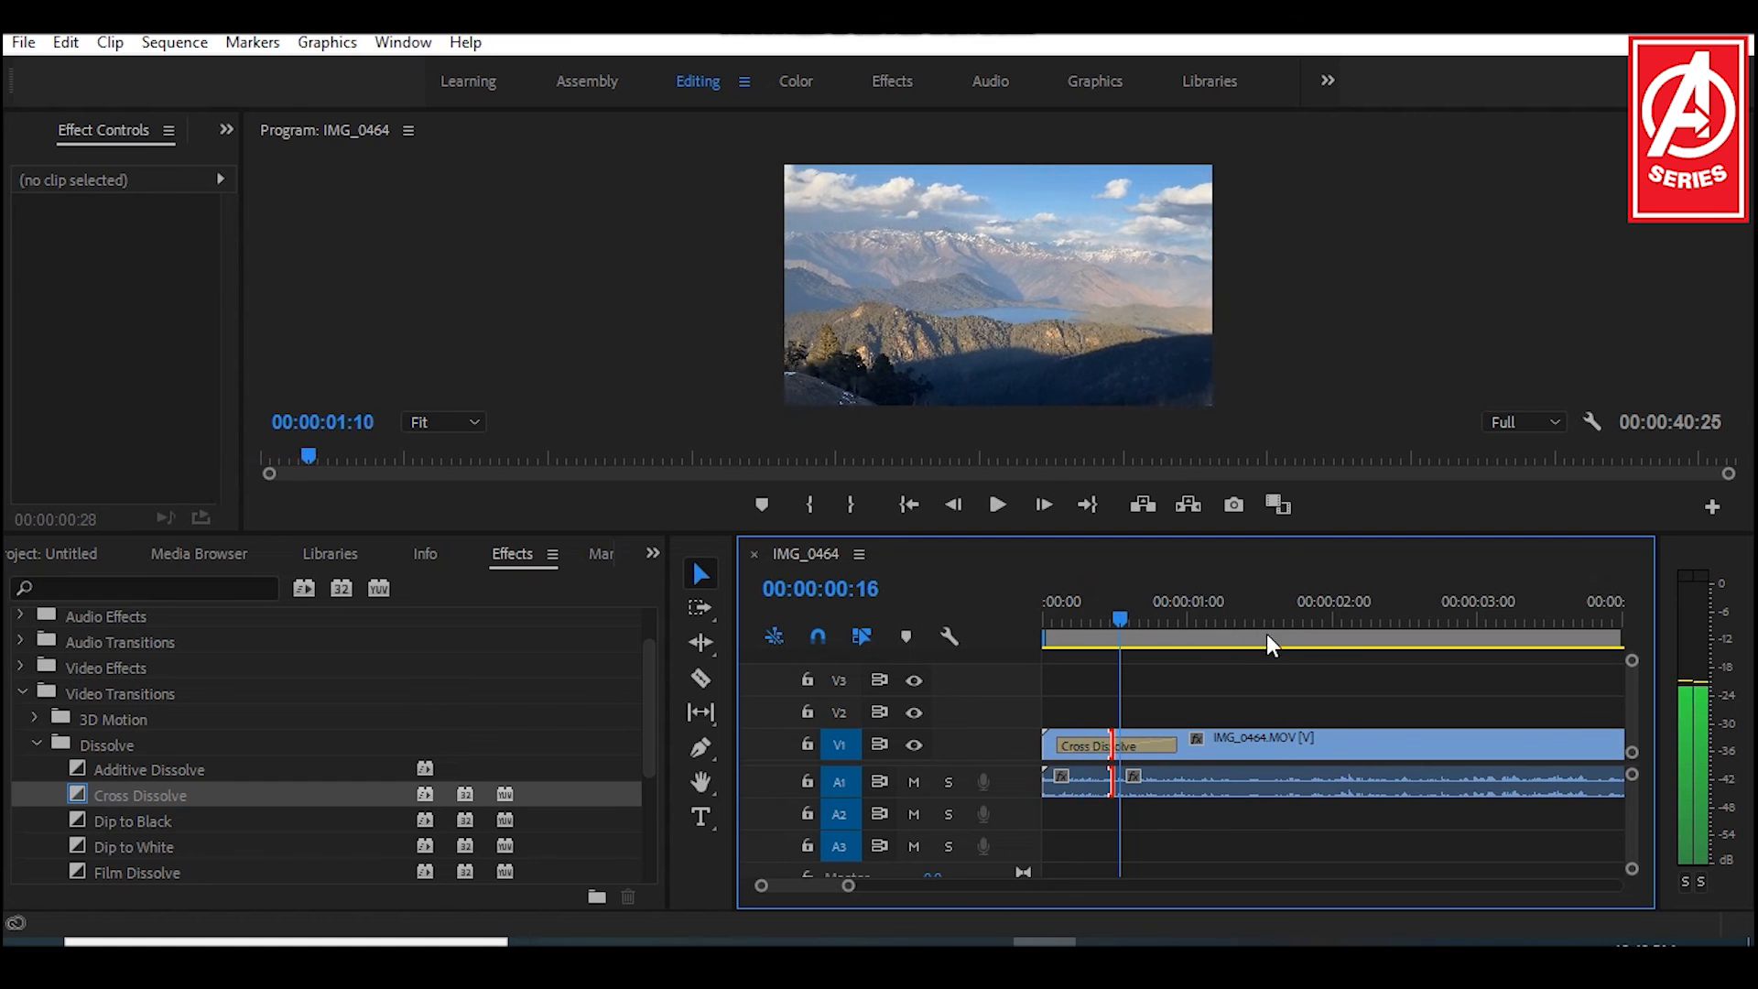
pyautogui.click(1333, 645)
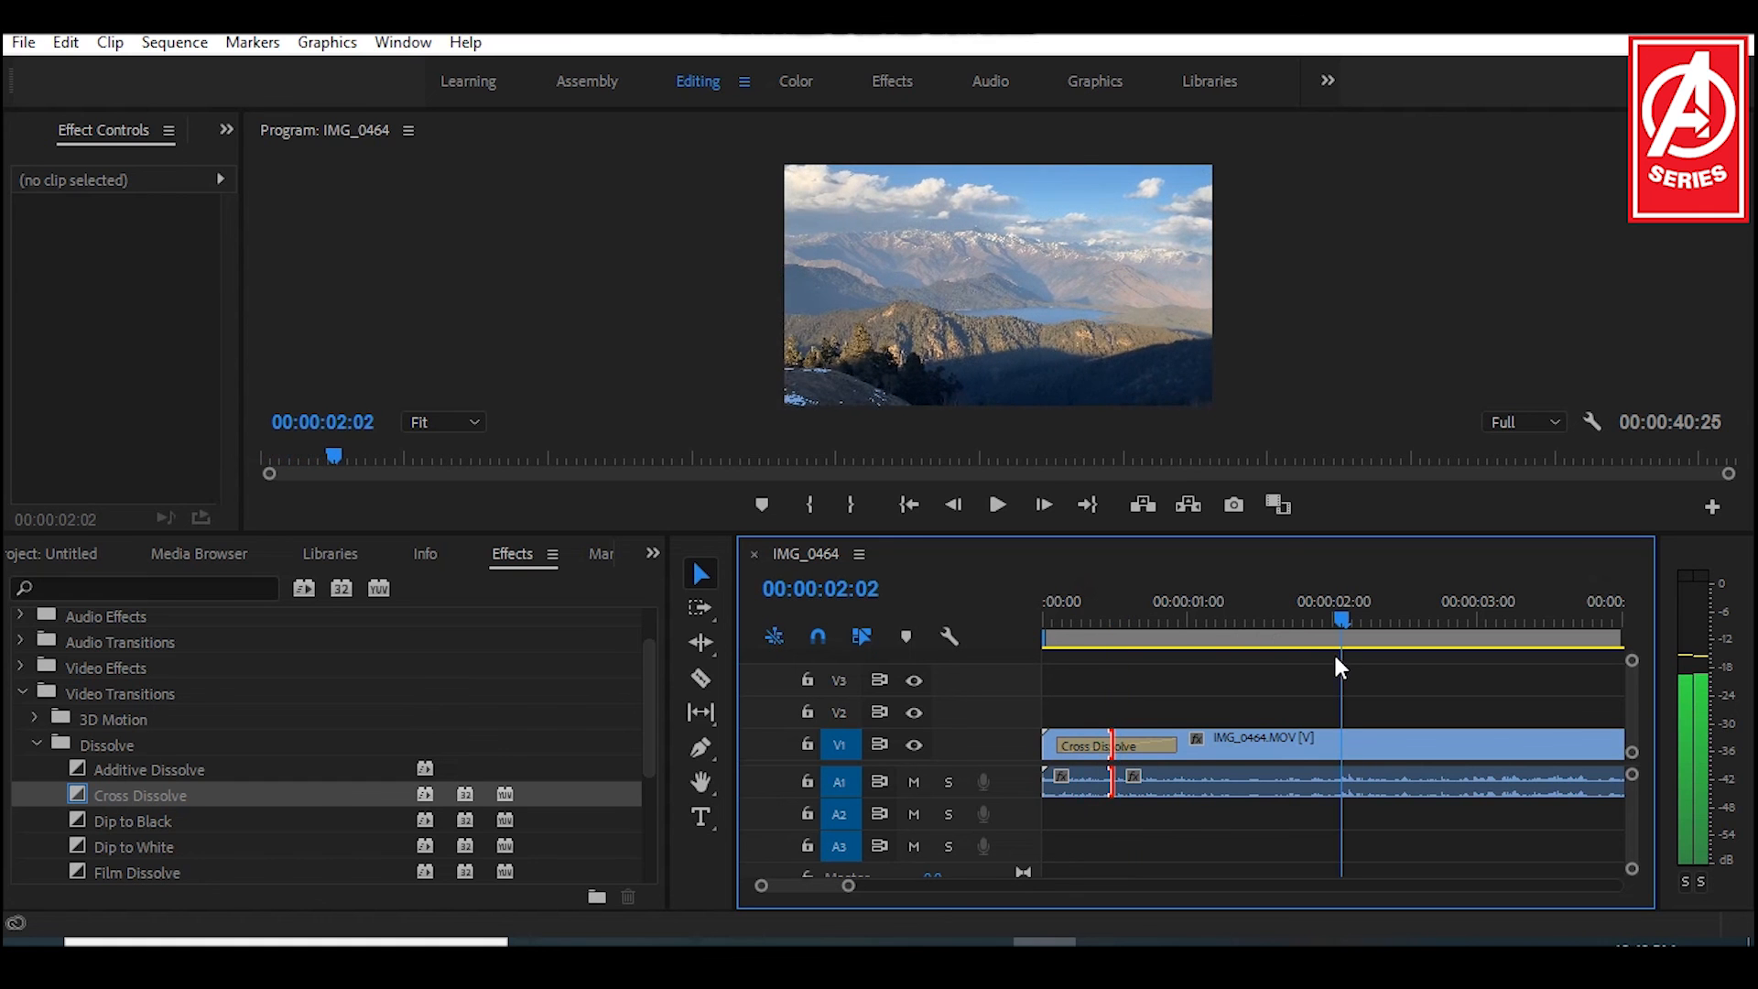
pyautogui.click(1089, 646)
pyautogui.click(1068, 619)
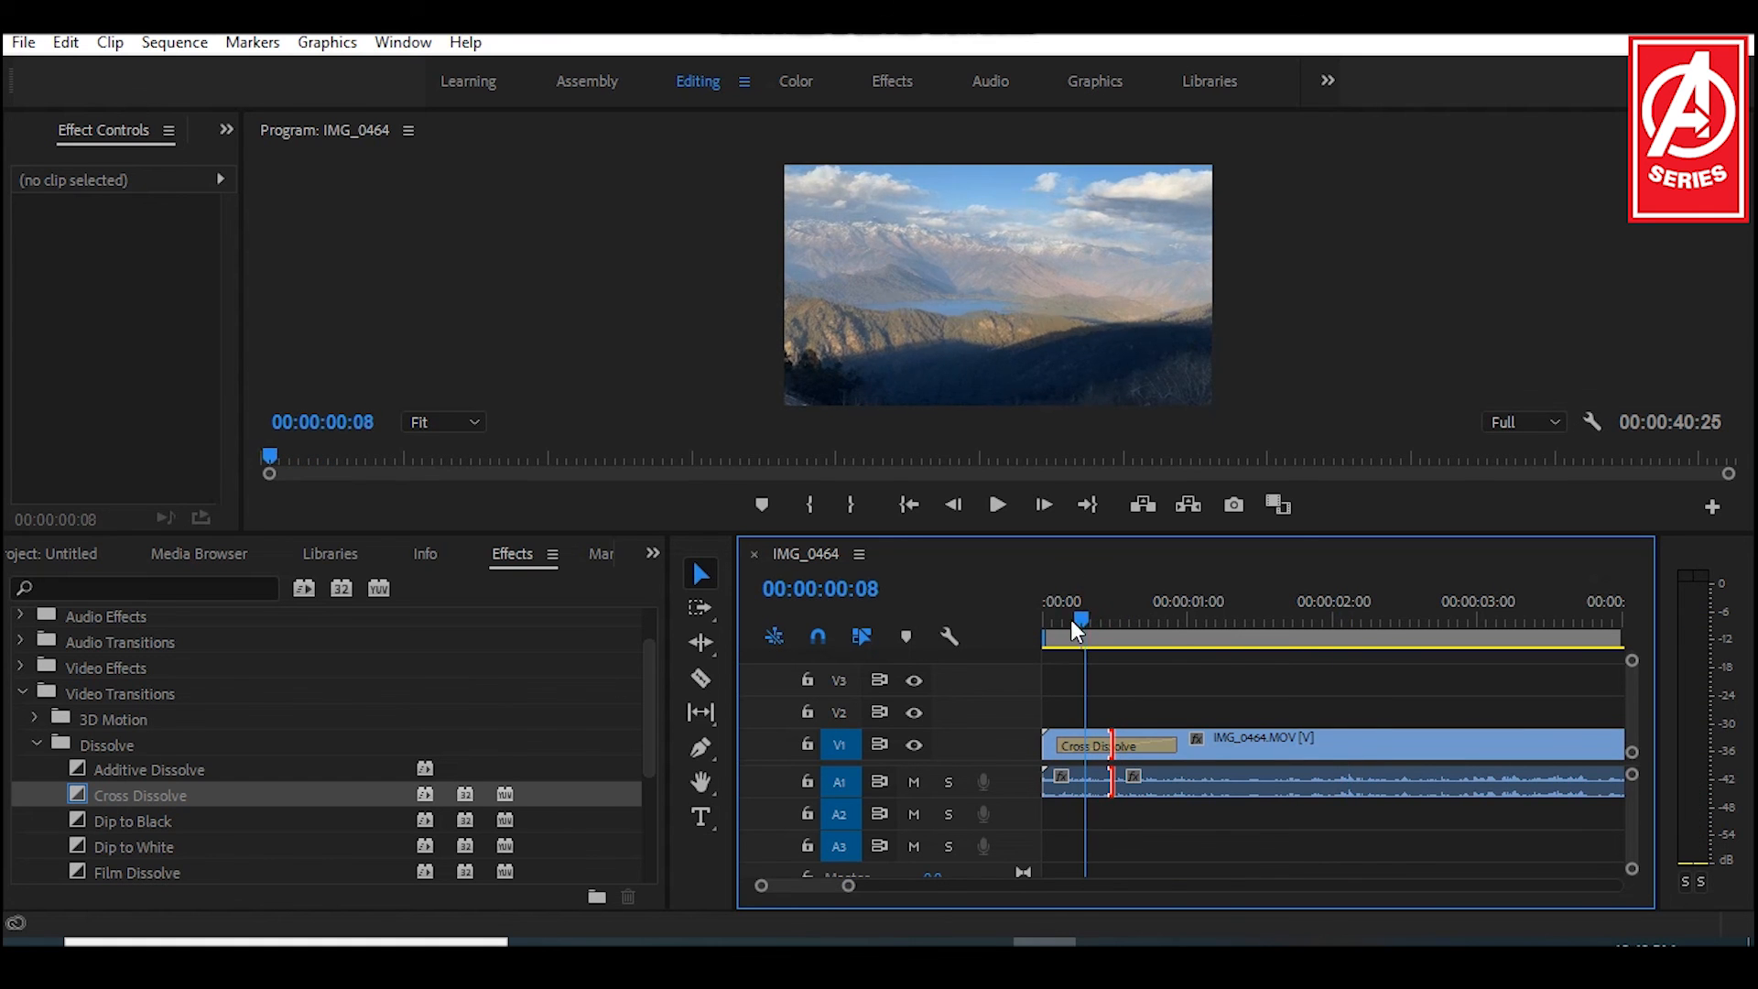
pyautogui.moveTo(1111, 618); pyautogui.dragTo(1267, 629)
pyautogui.click(1082, 634)
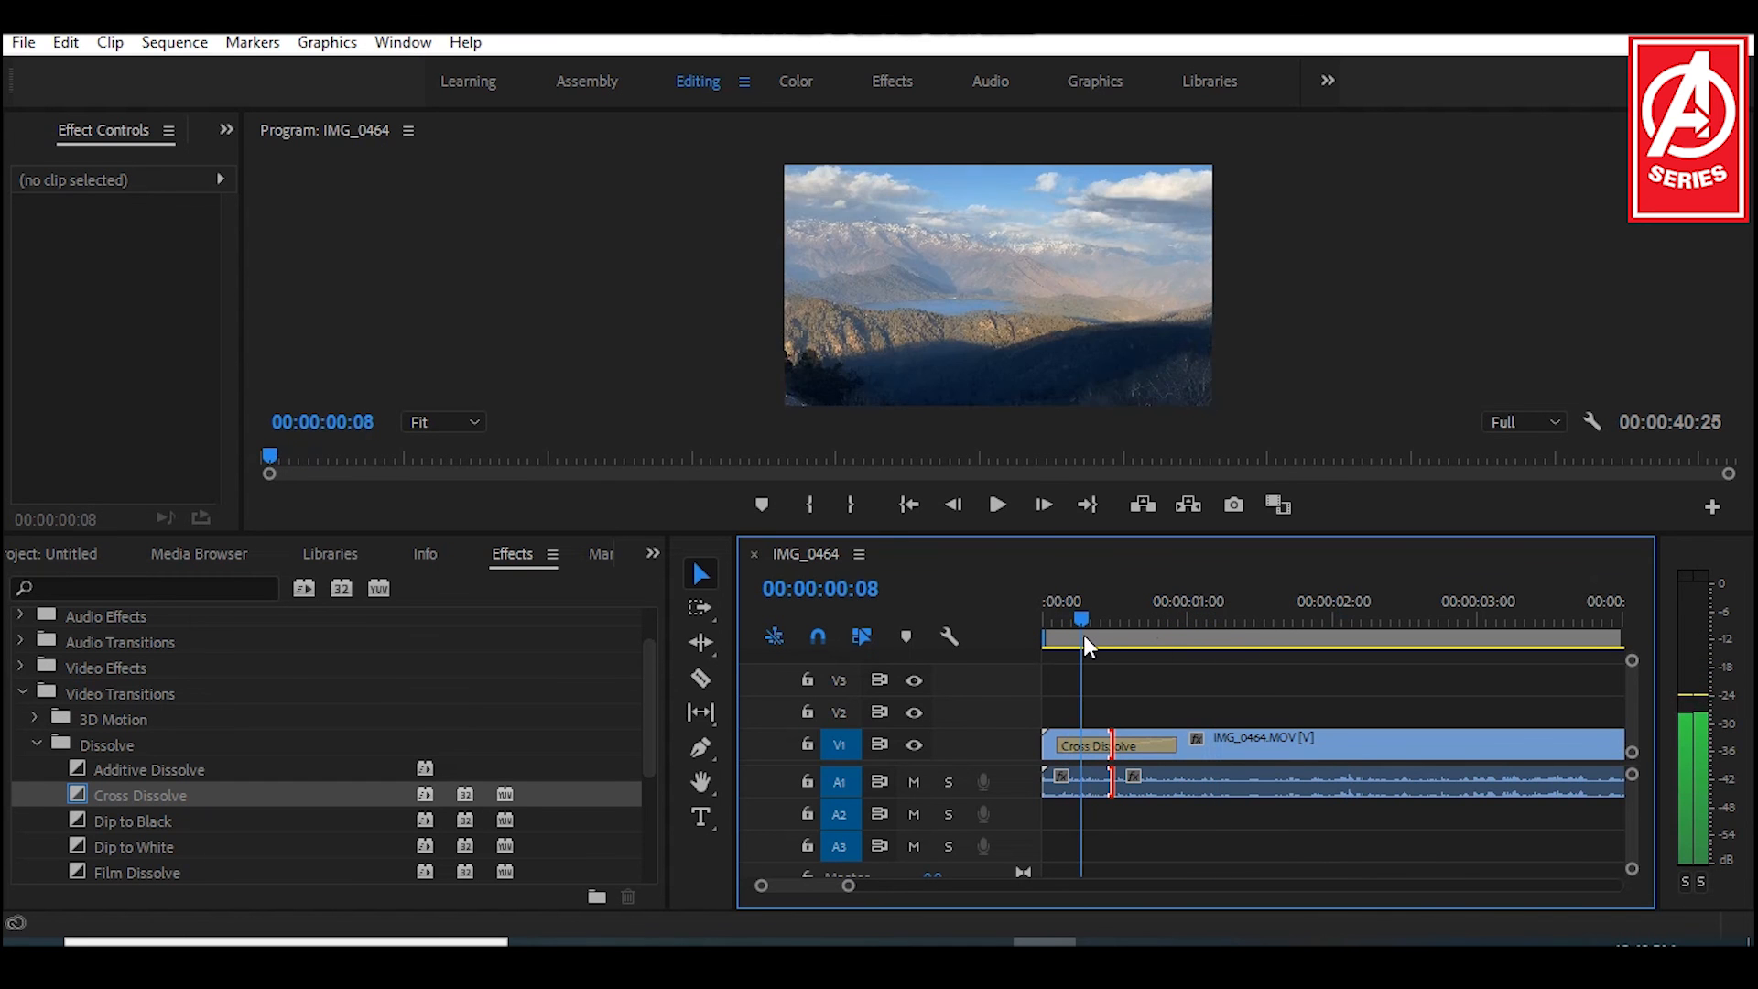
pyautogui.moveTo(1122, 638); pyautogui.dragTo(1239, 644)
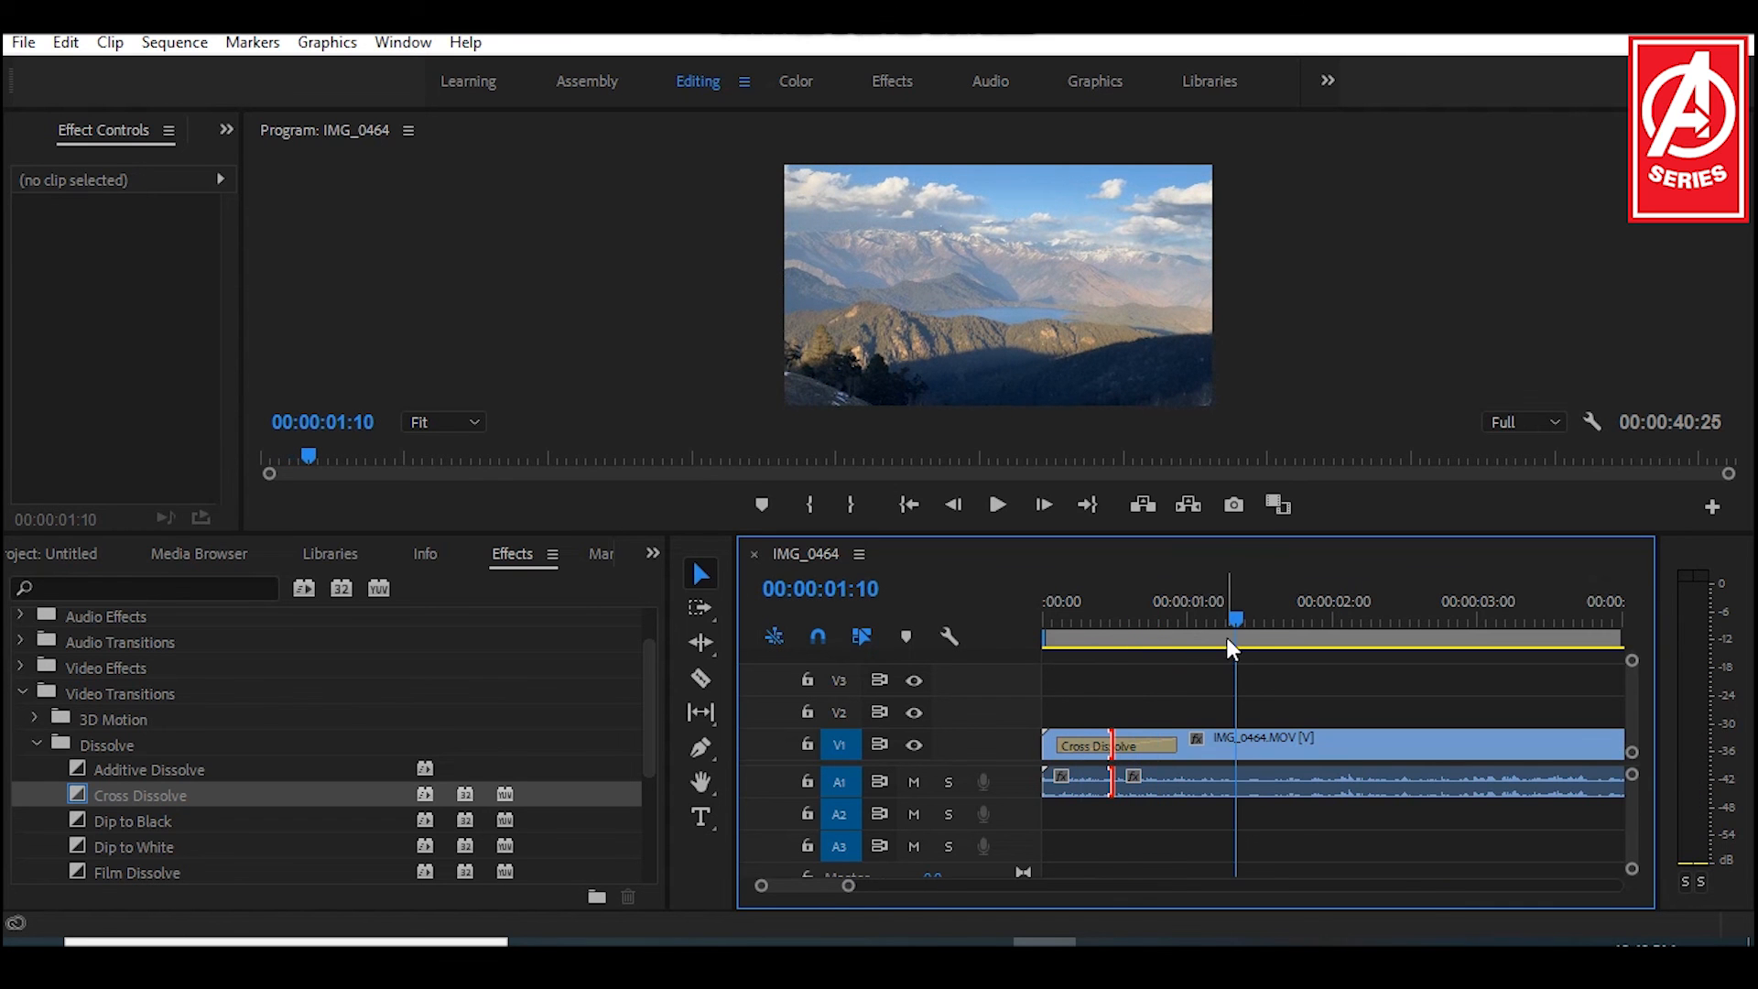
pyautogui.press('-')
pyautogui.press('-')
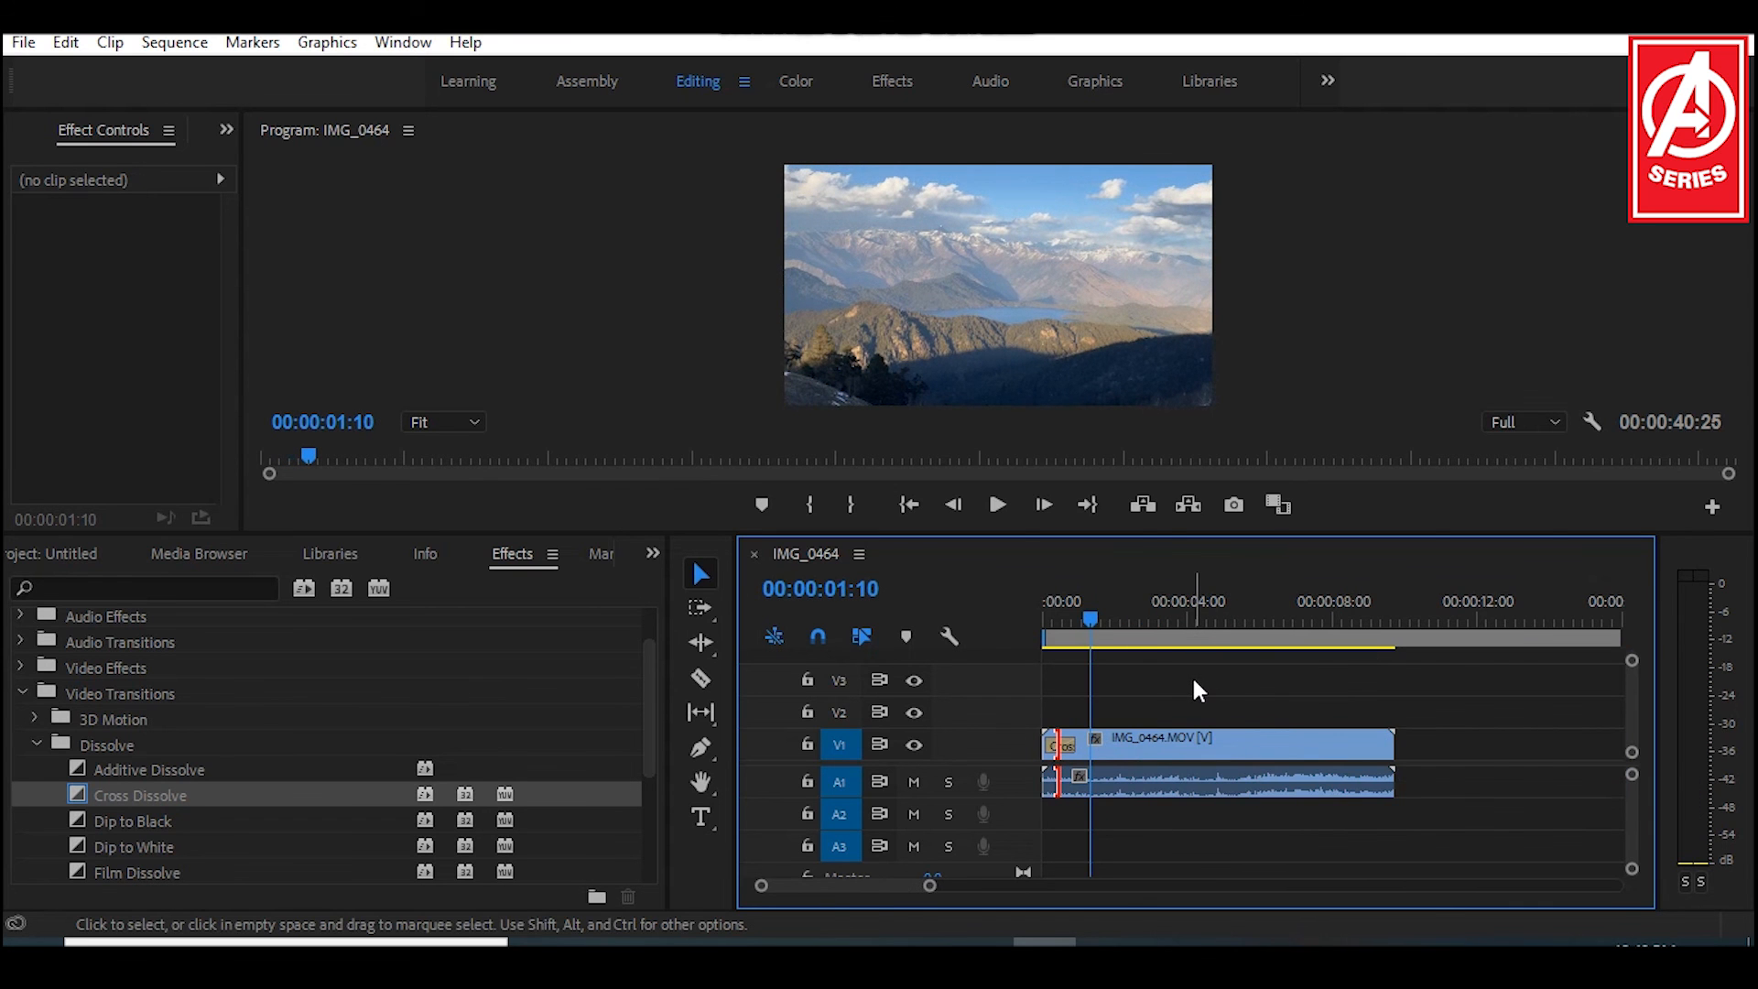
pyautogui.moveTo(1101, 617); pyautogui.dragTo(1141, 619)
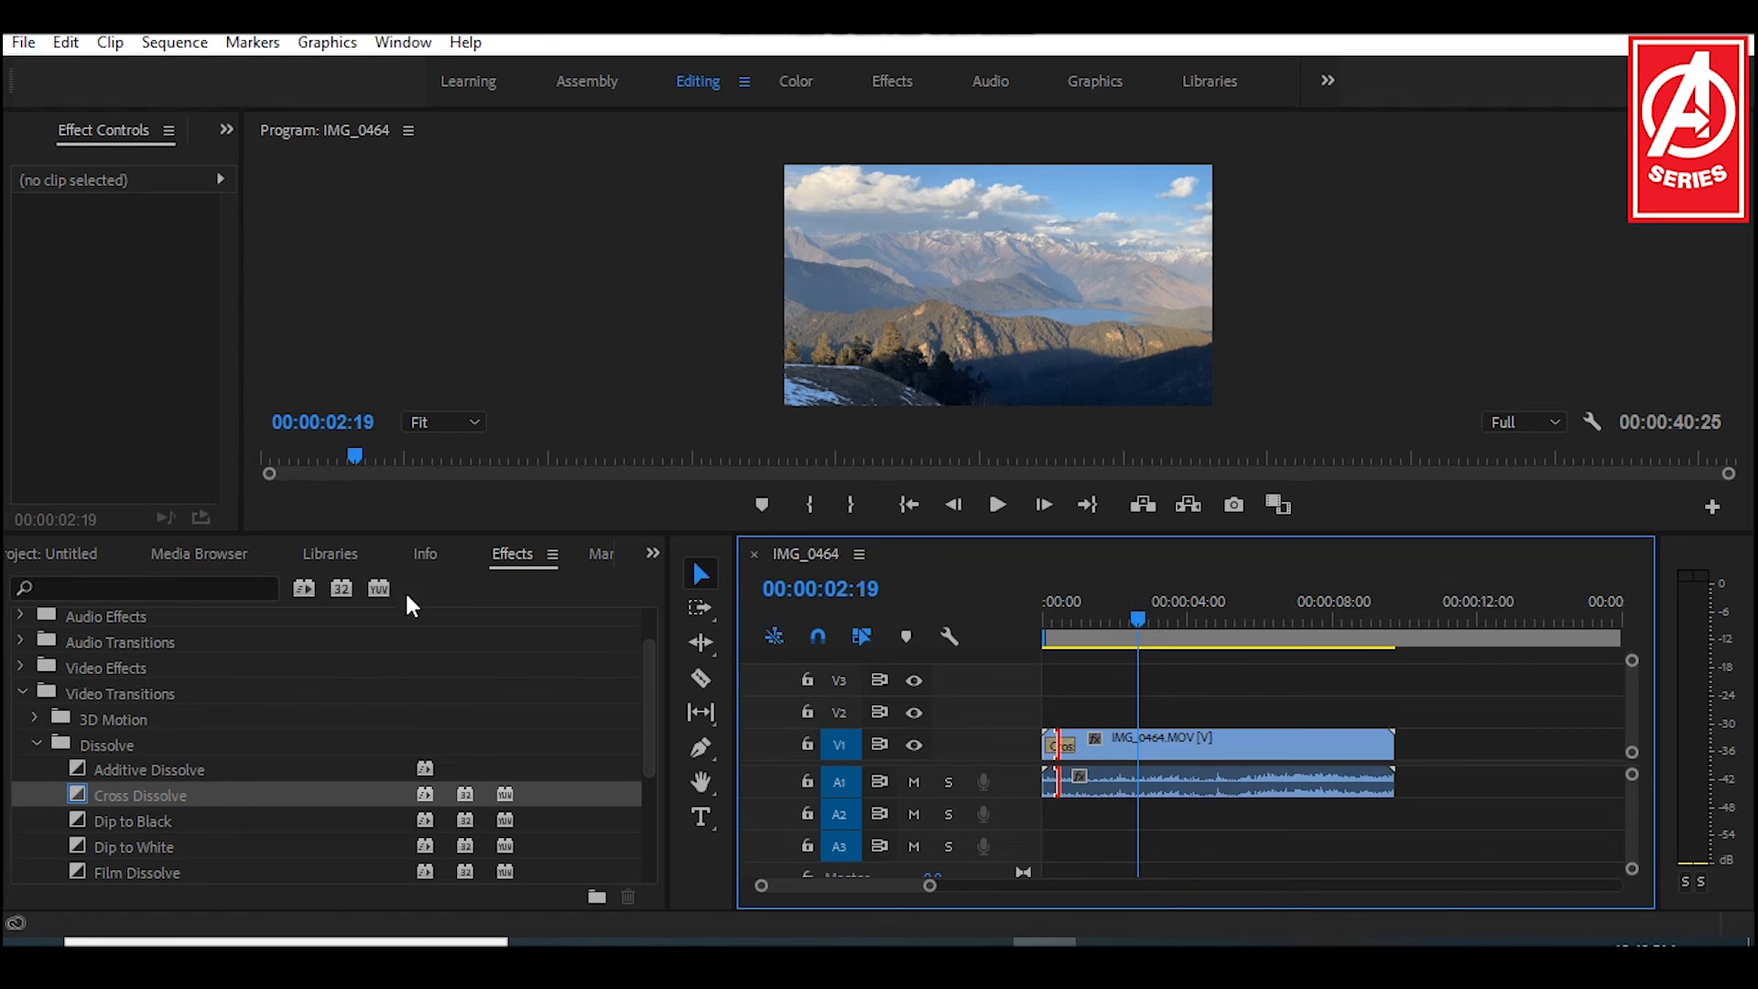
# Step: Display the project's media again and view the files offered for import in the video folder without importing any
pyautogui.click(652, 553)
pyautogui.click(686, 584)
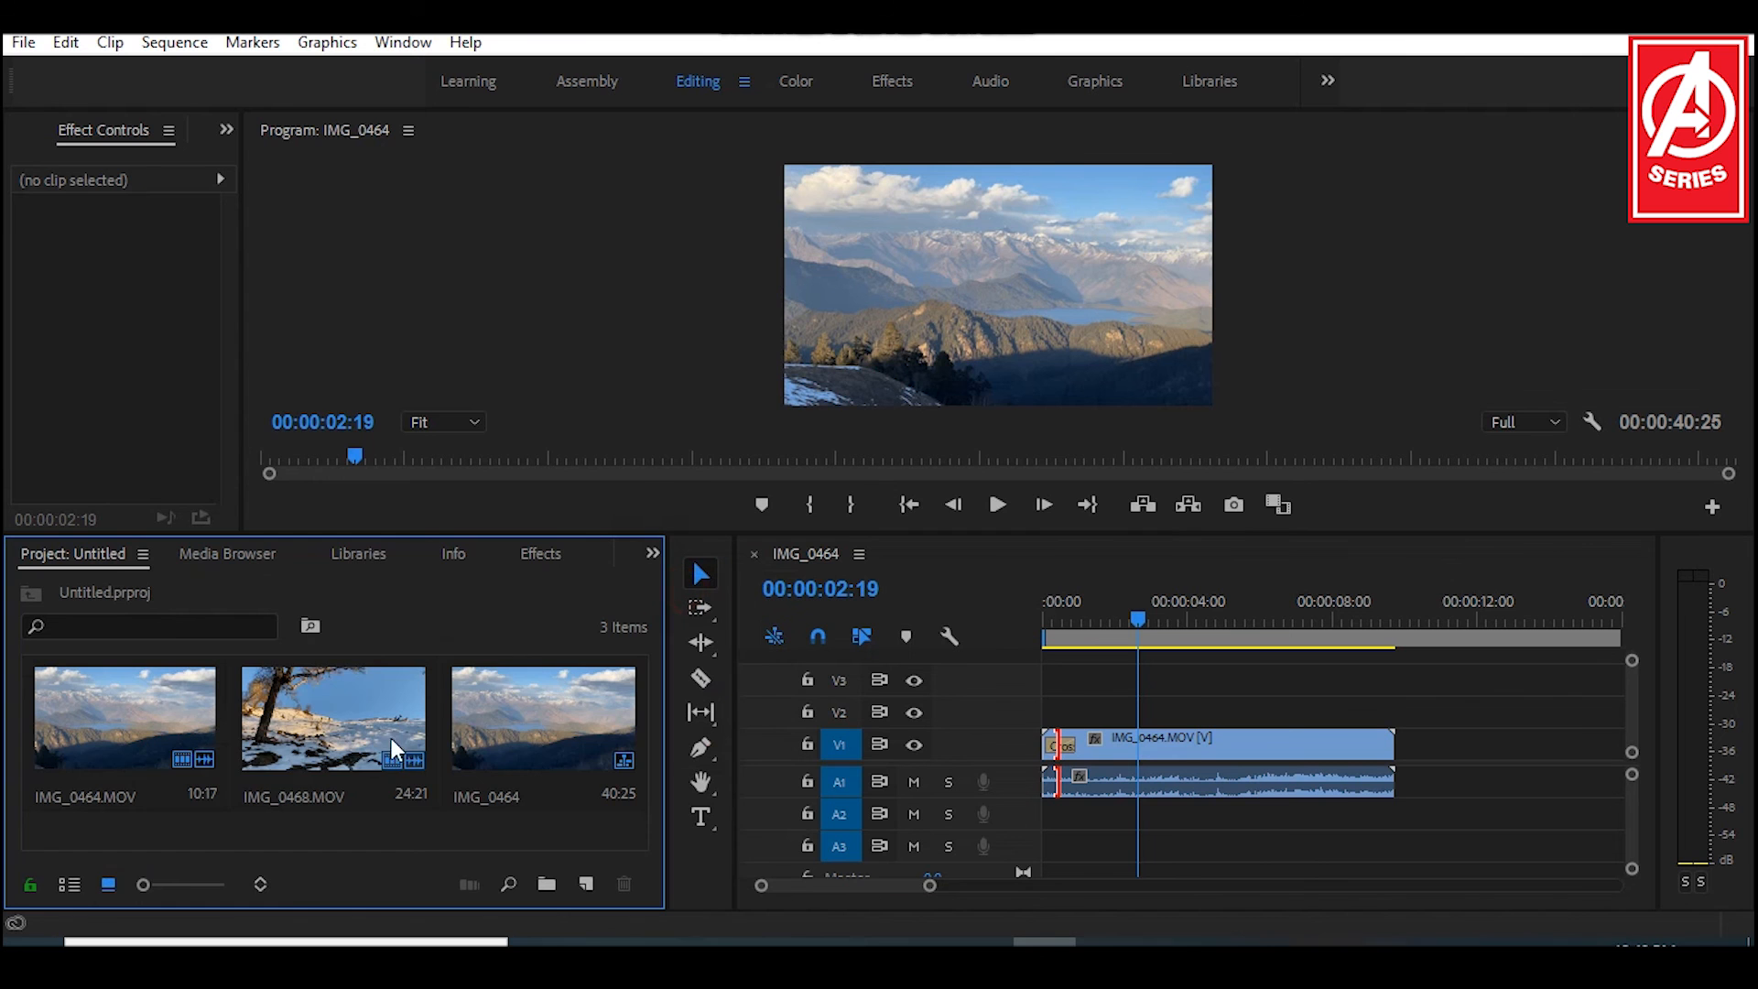
pyautogui.rightClick(415, 821)
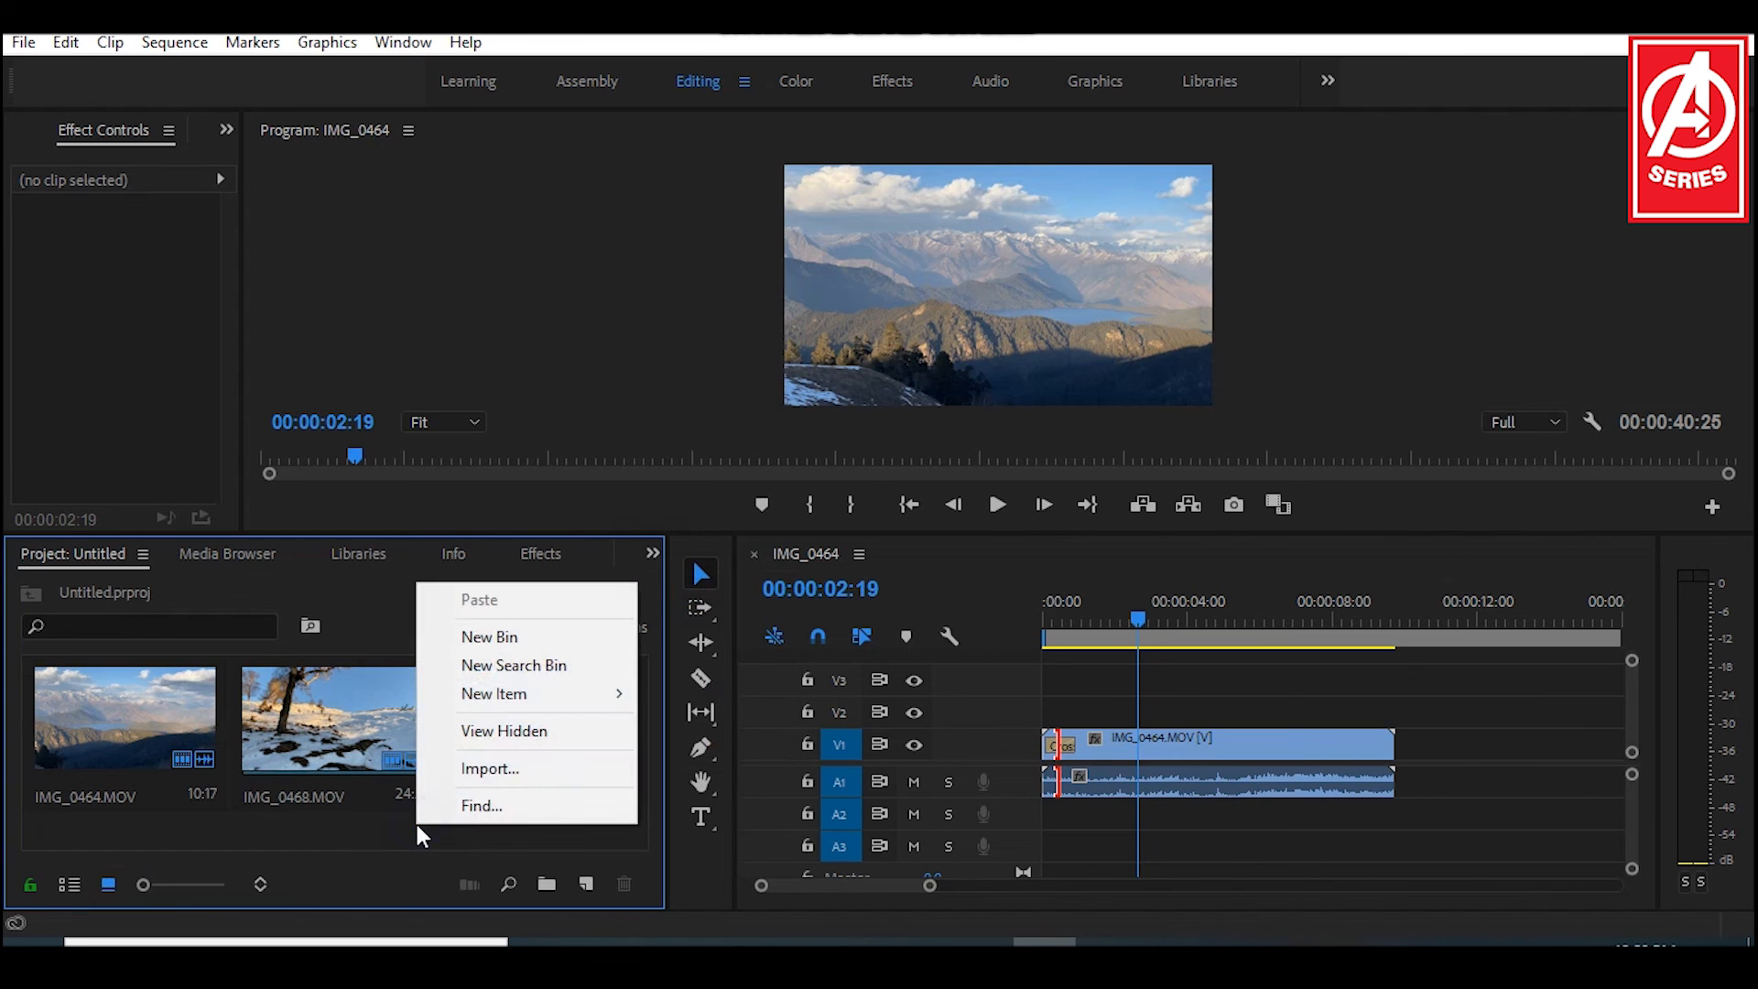
pyautogui.click(477, 769)
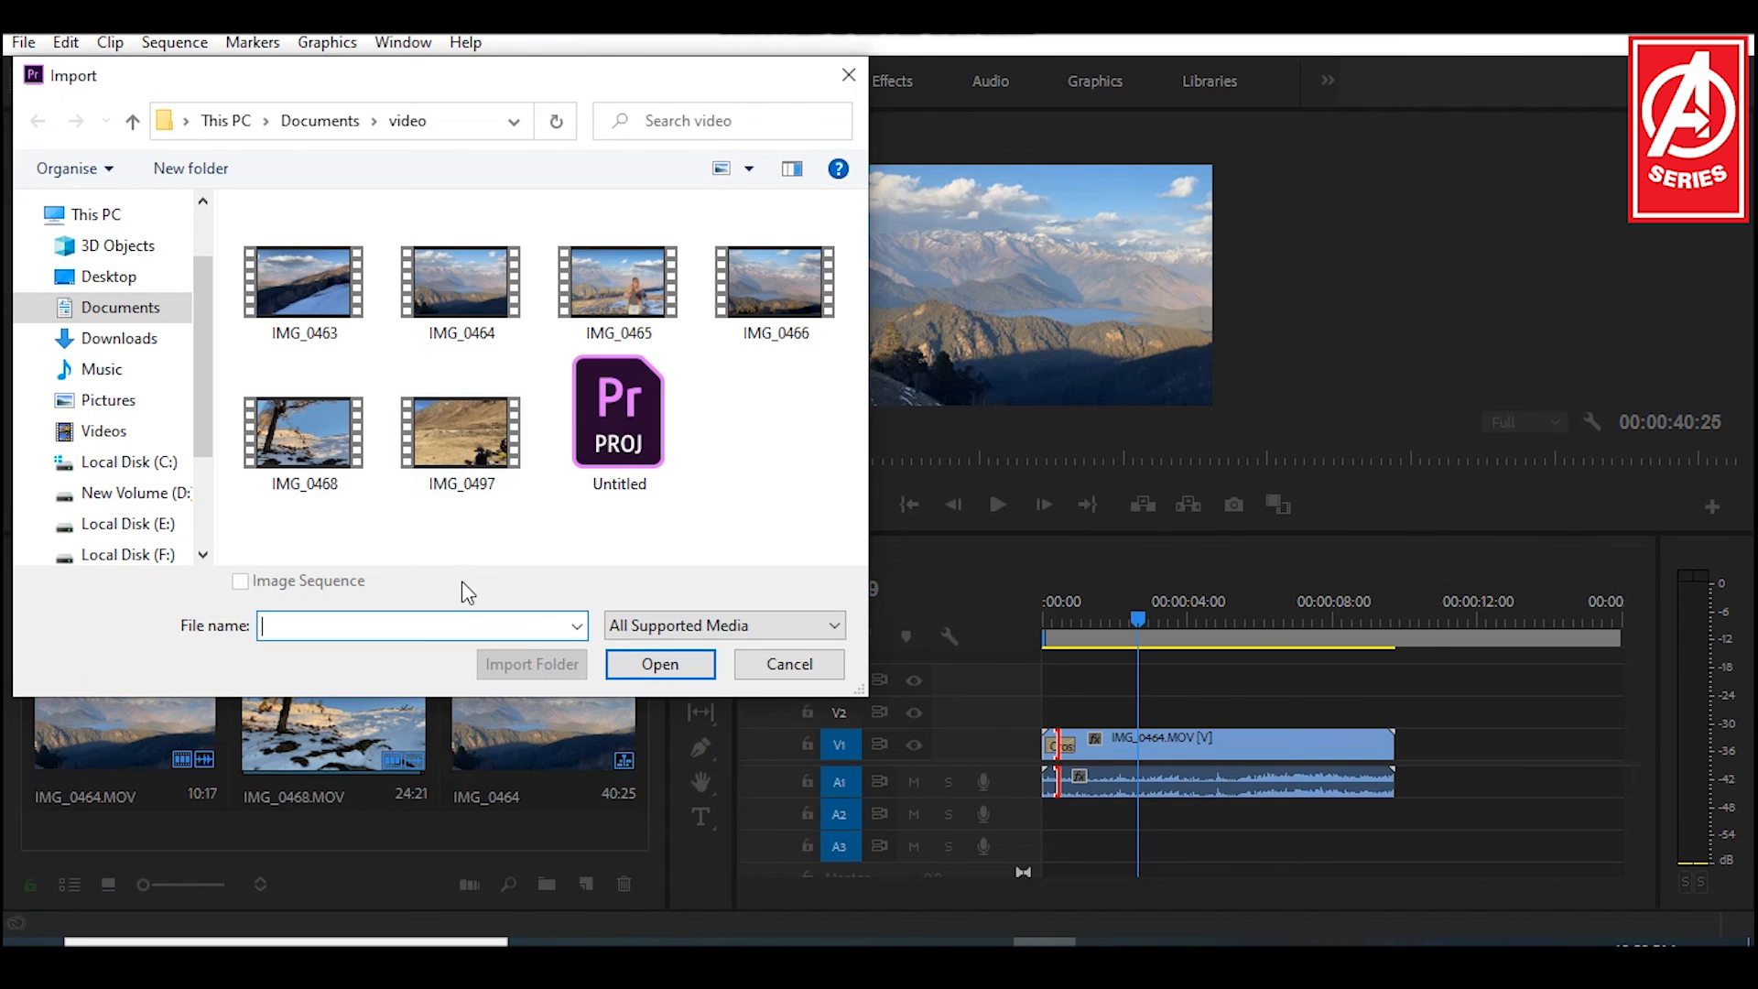
pyautogui.click(797, 666)
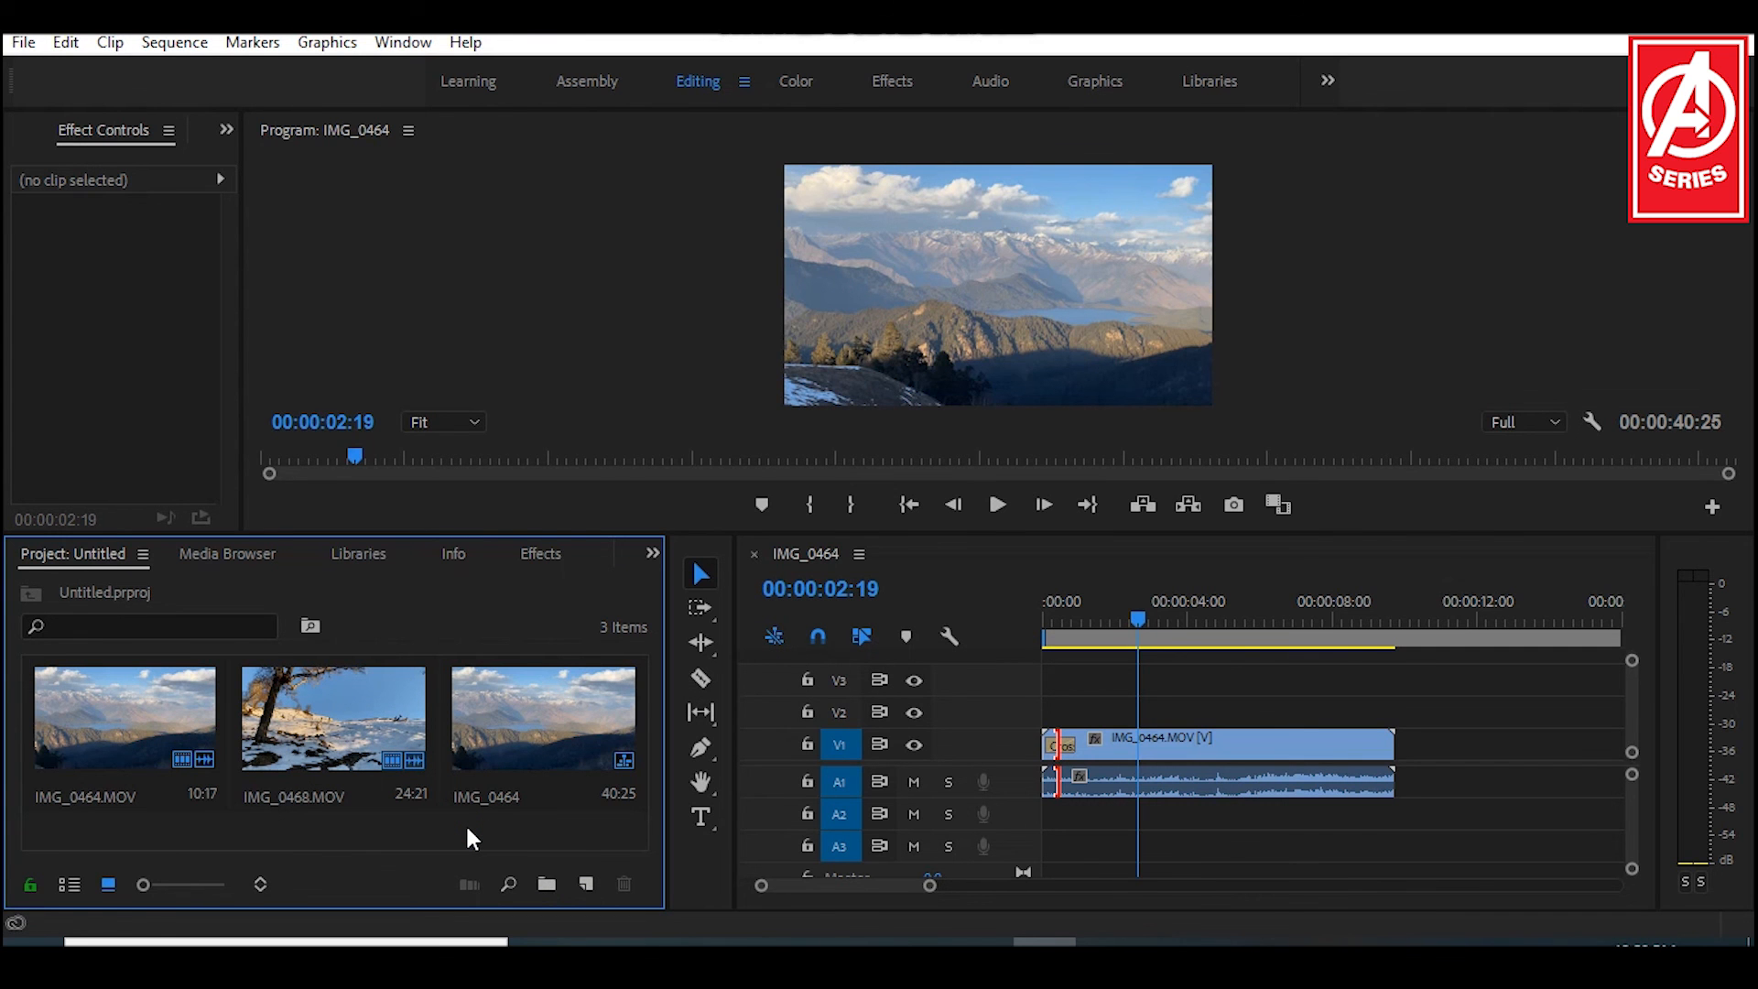
# Step: Review the available presets for a new sequence without creating one, and return to the IMG_0464 timeline
pyautogui.hotkey('ctrl', 'n')
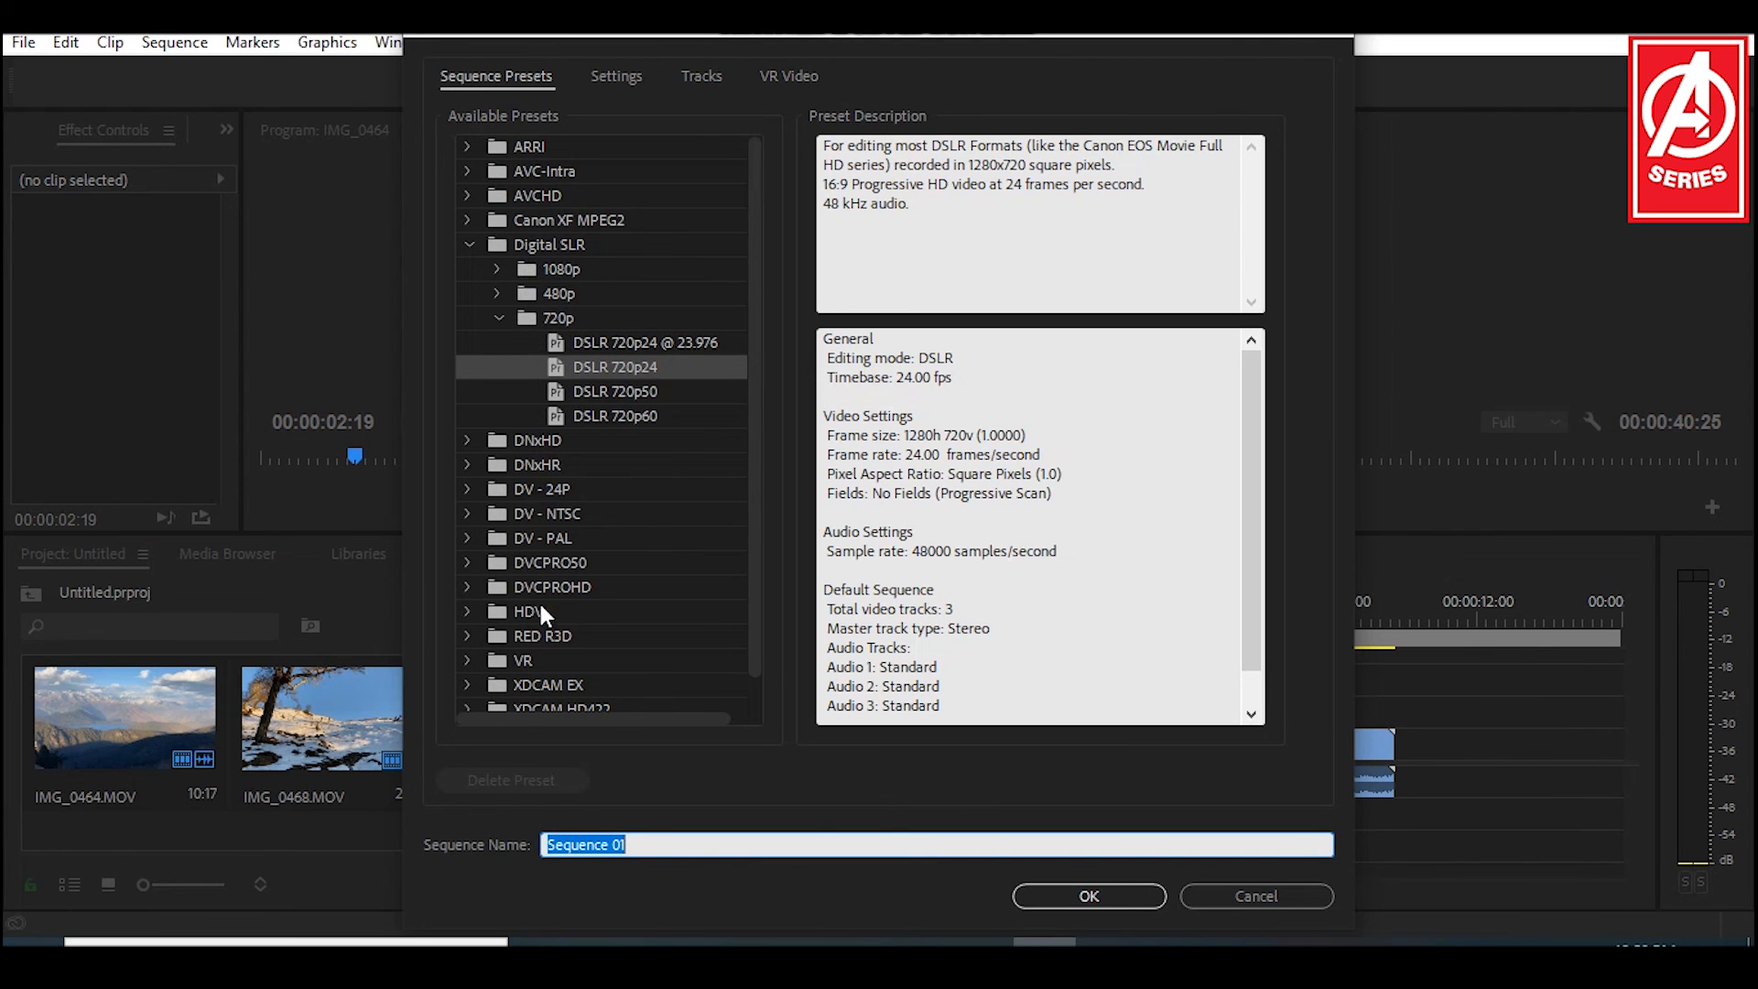
pyautogui.scroll(-1, 542, 614)
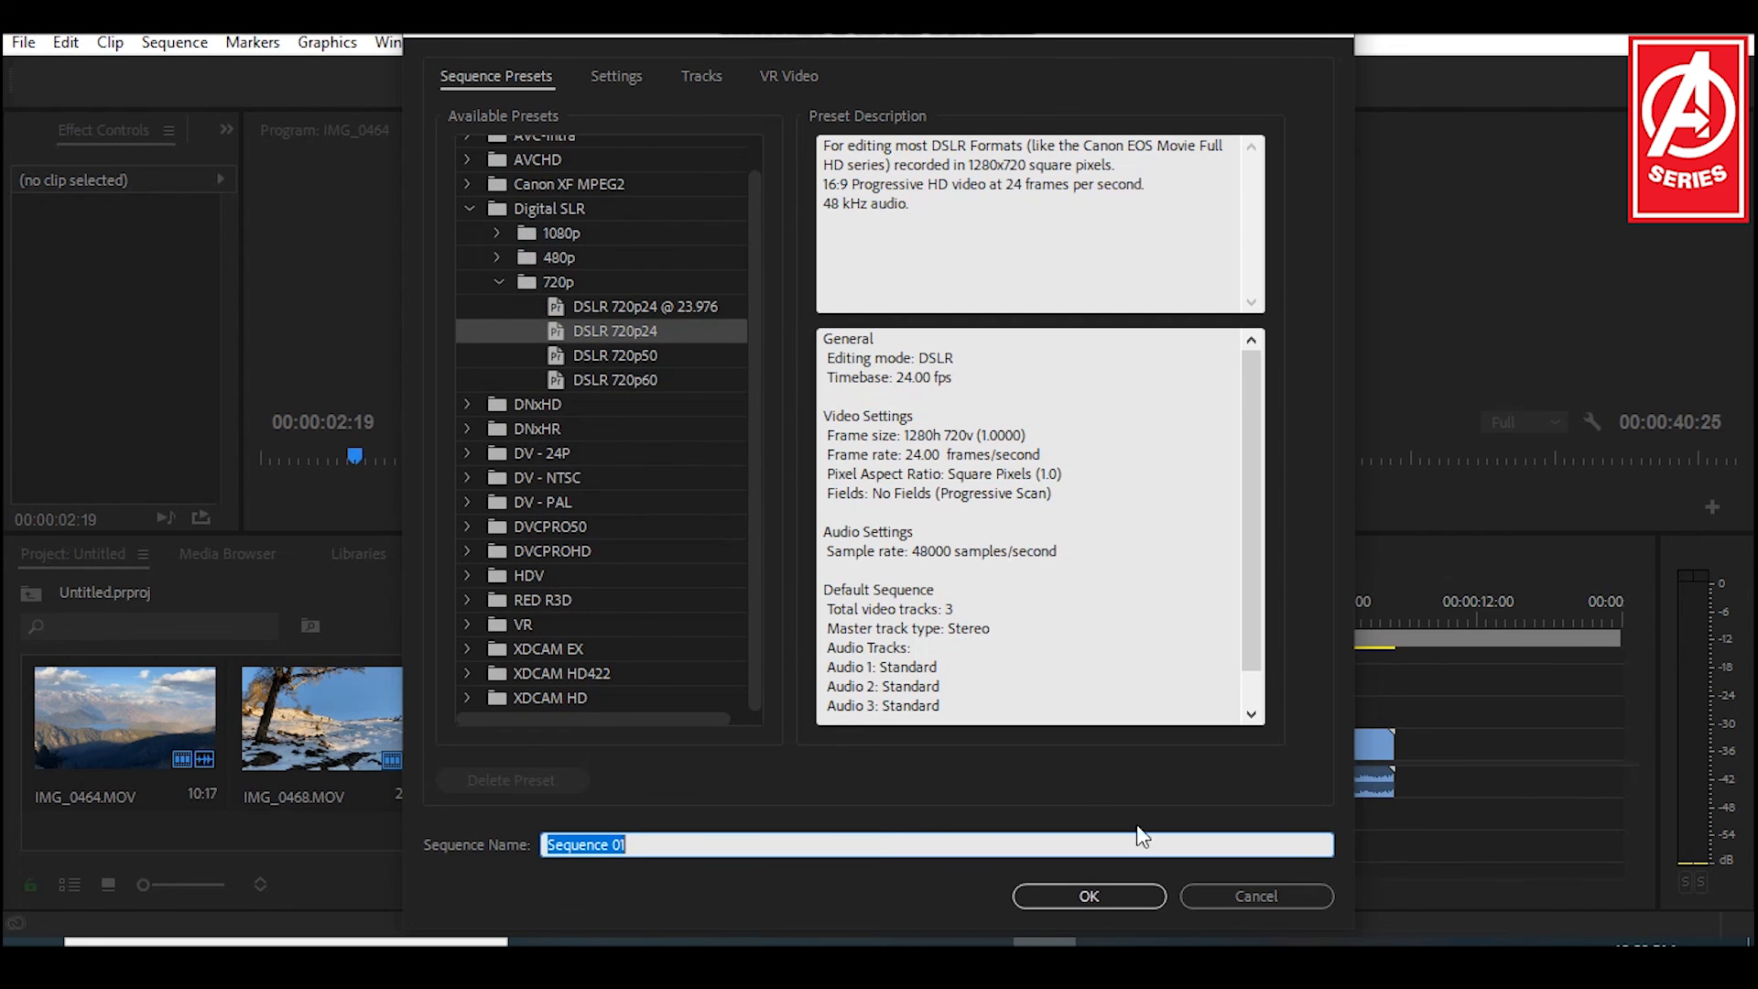
pyautogui.click(1230, 893)
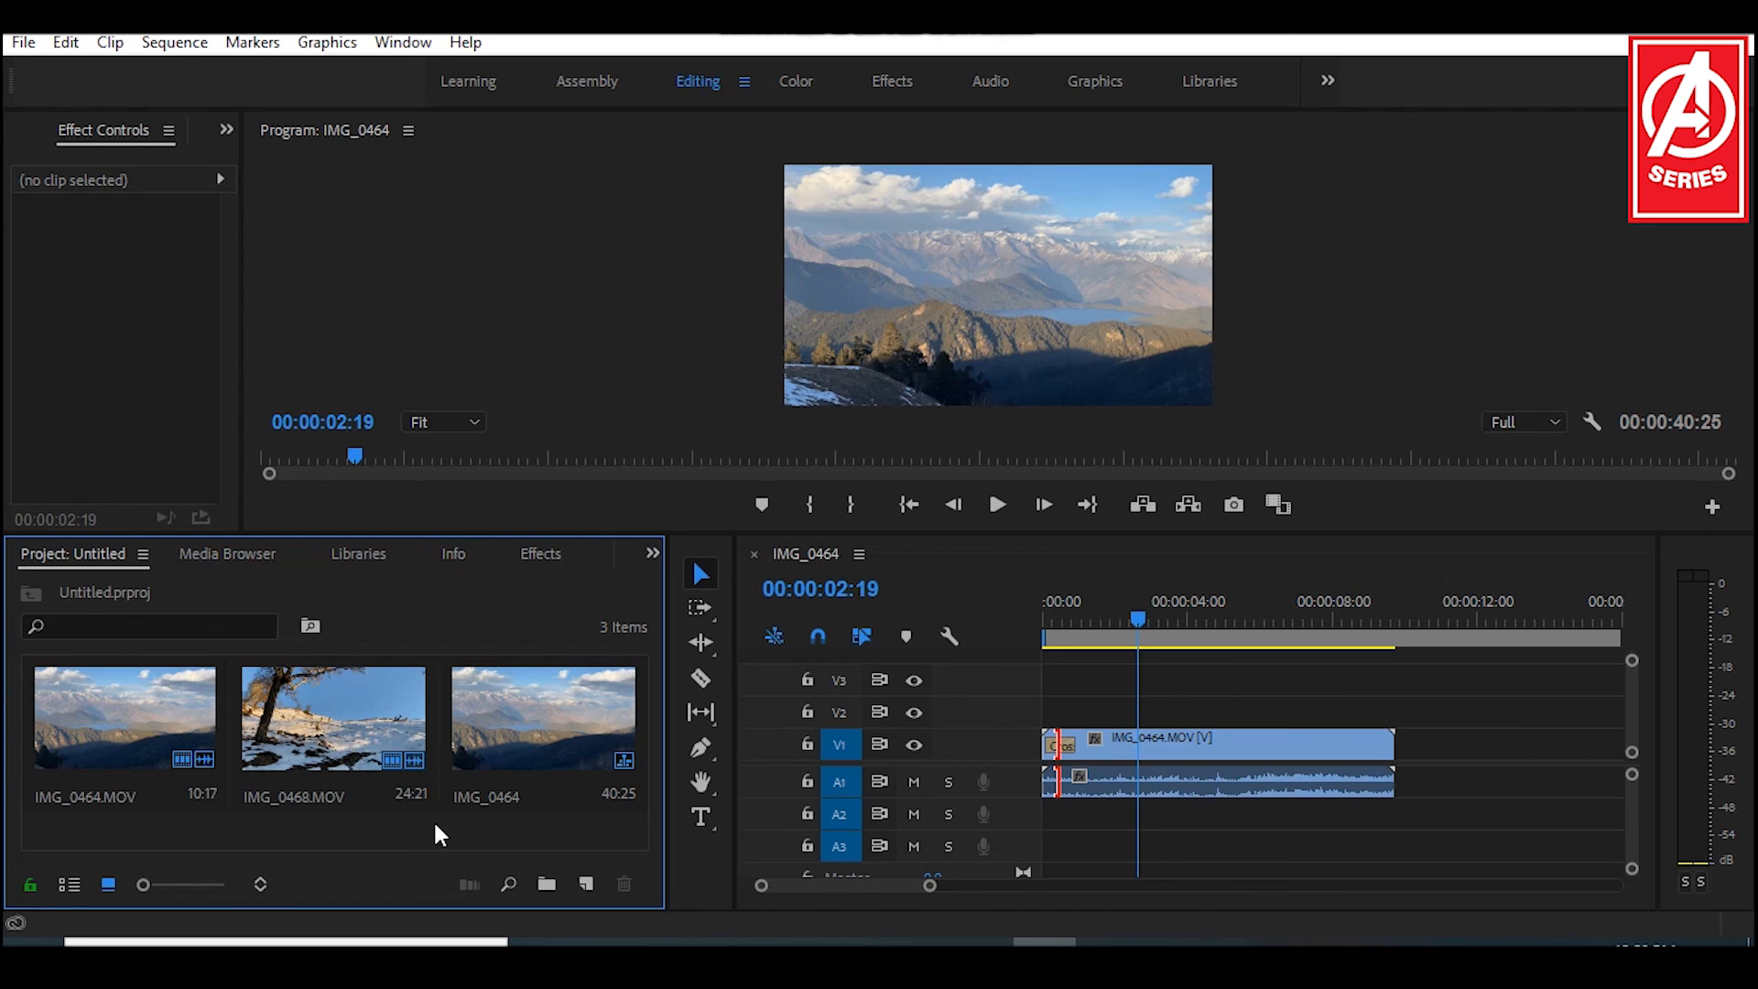
pyautogui.click(1136, 624)
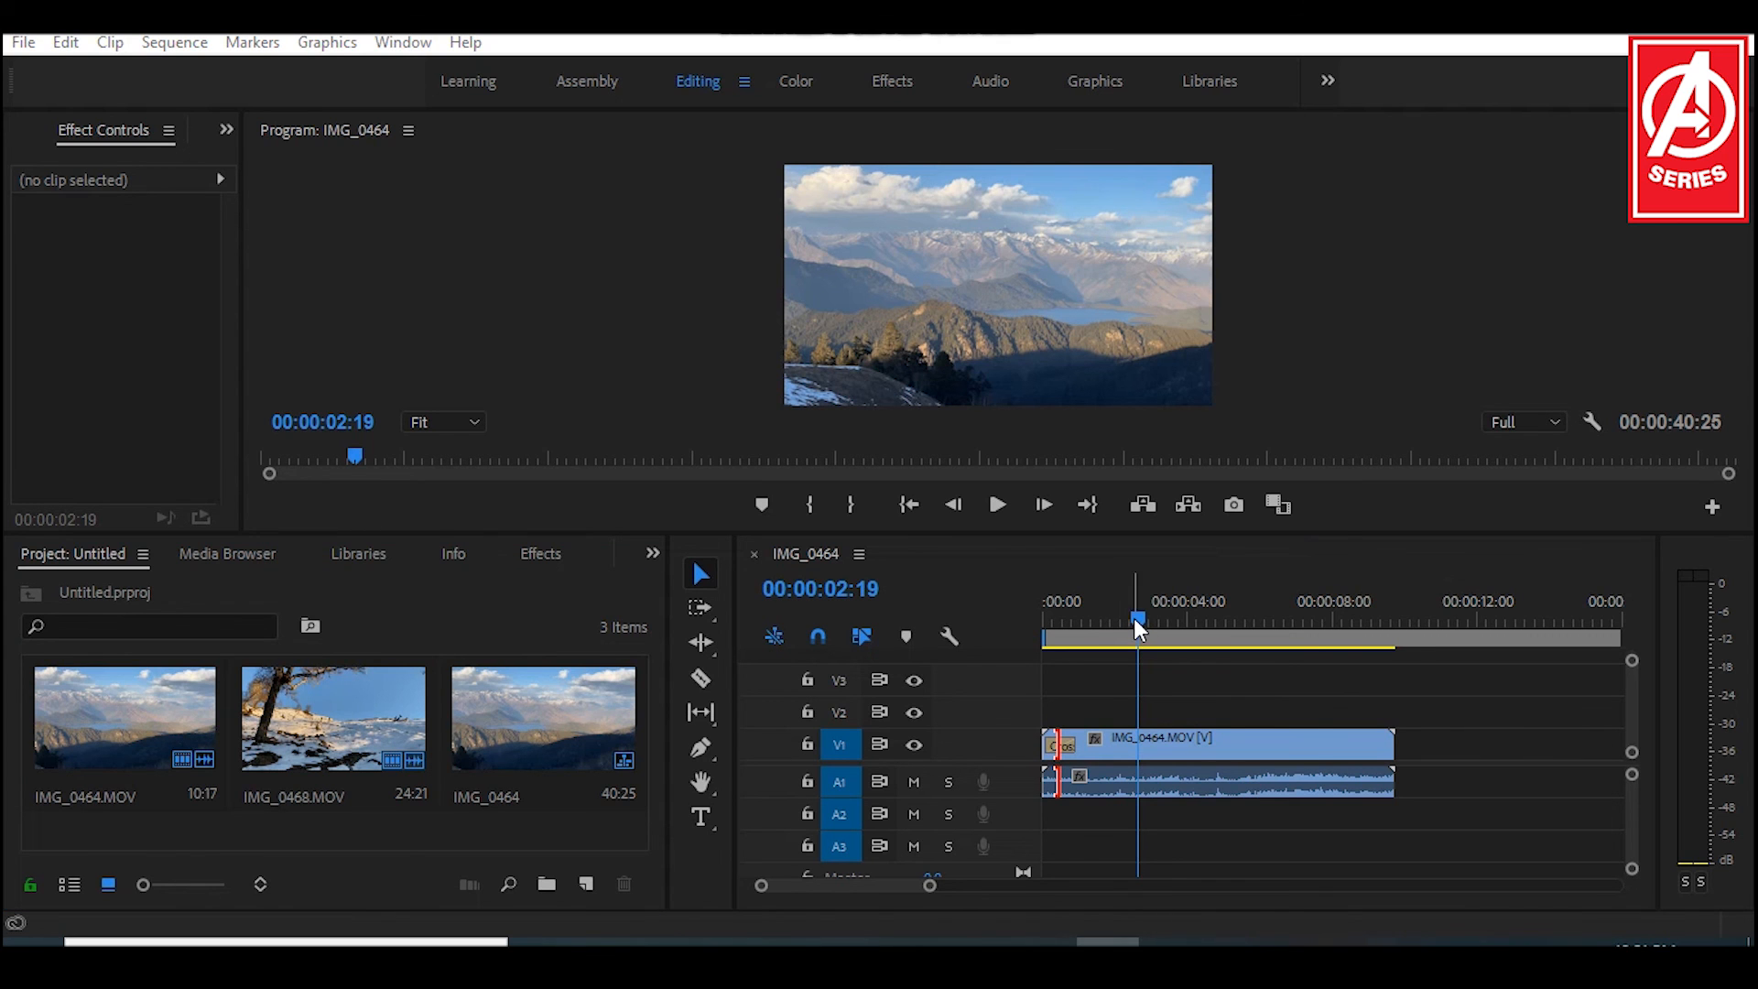